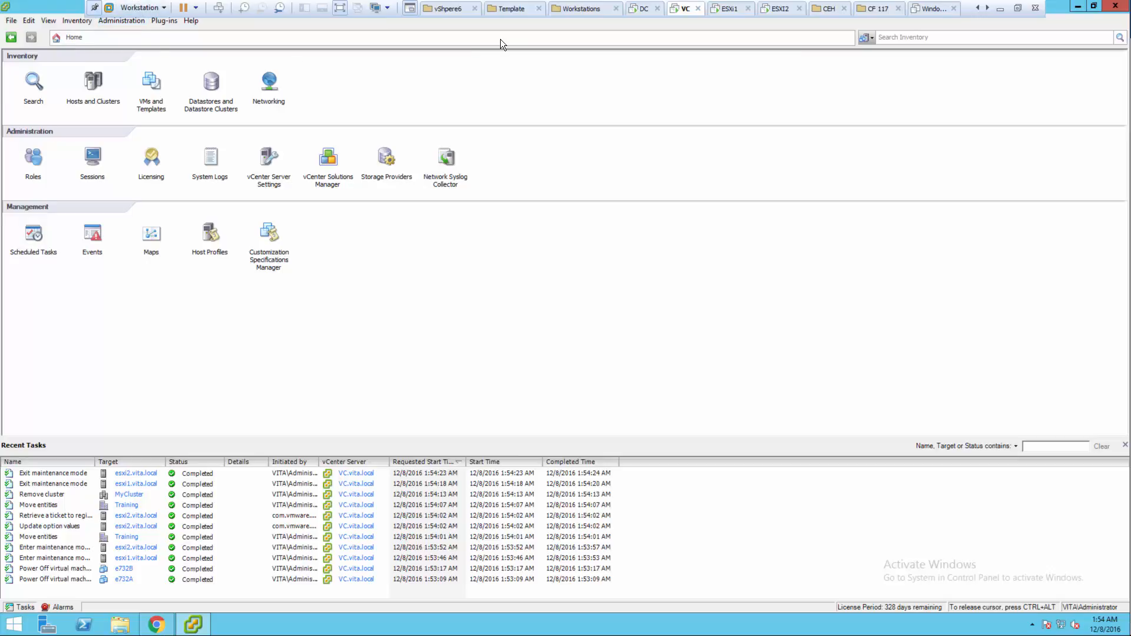
- Unlock the domain controller with the account password and list the vita.local Users folder
click(637, 12)
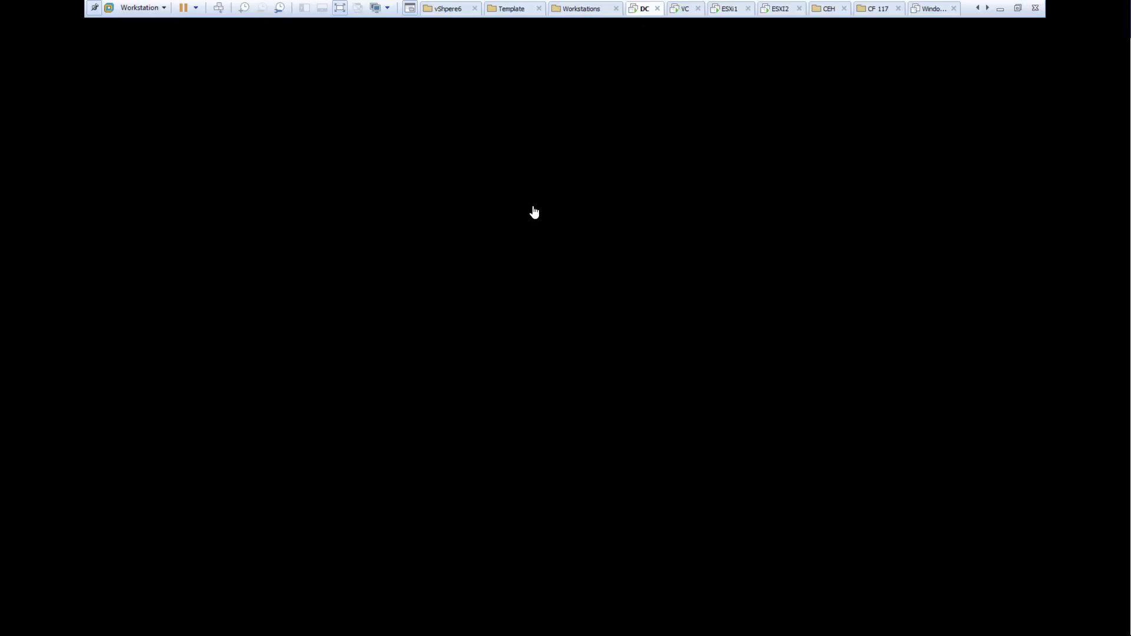
key(ctrl+alt+Insert)
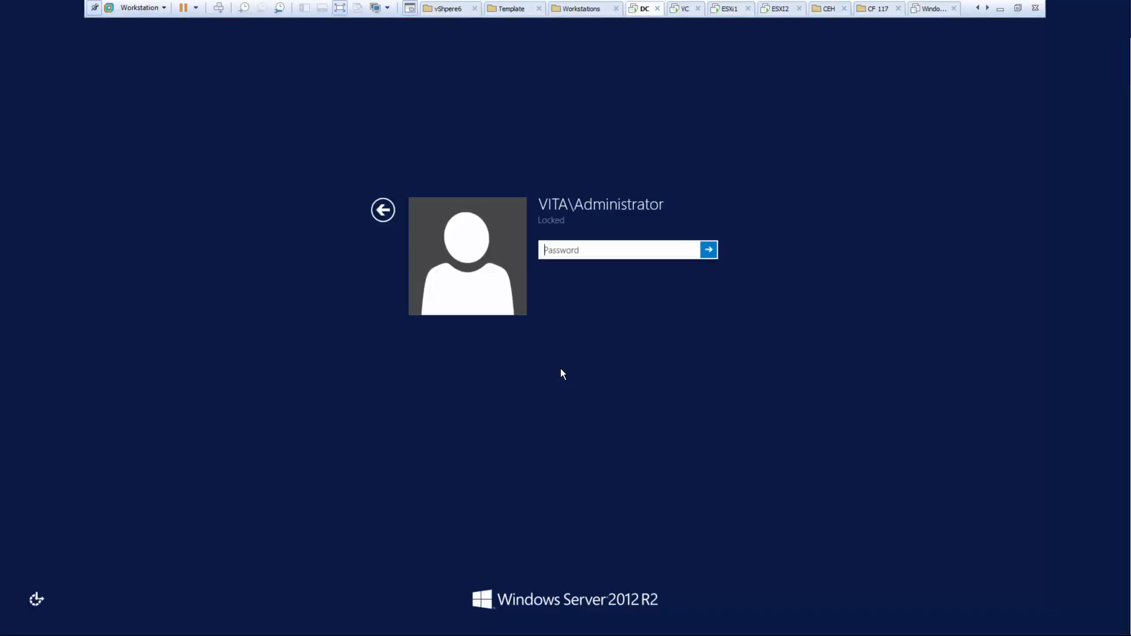
text(**********)
key(Return)
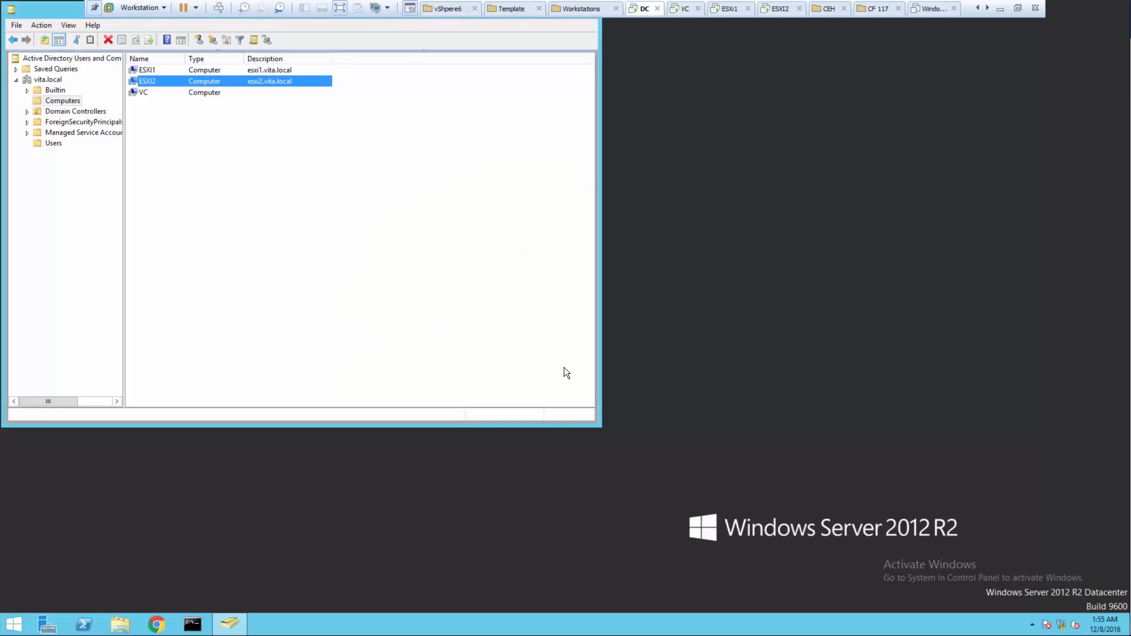
click(58, 144)
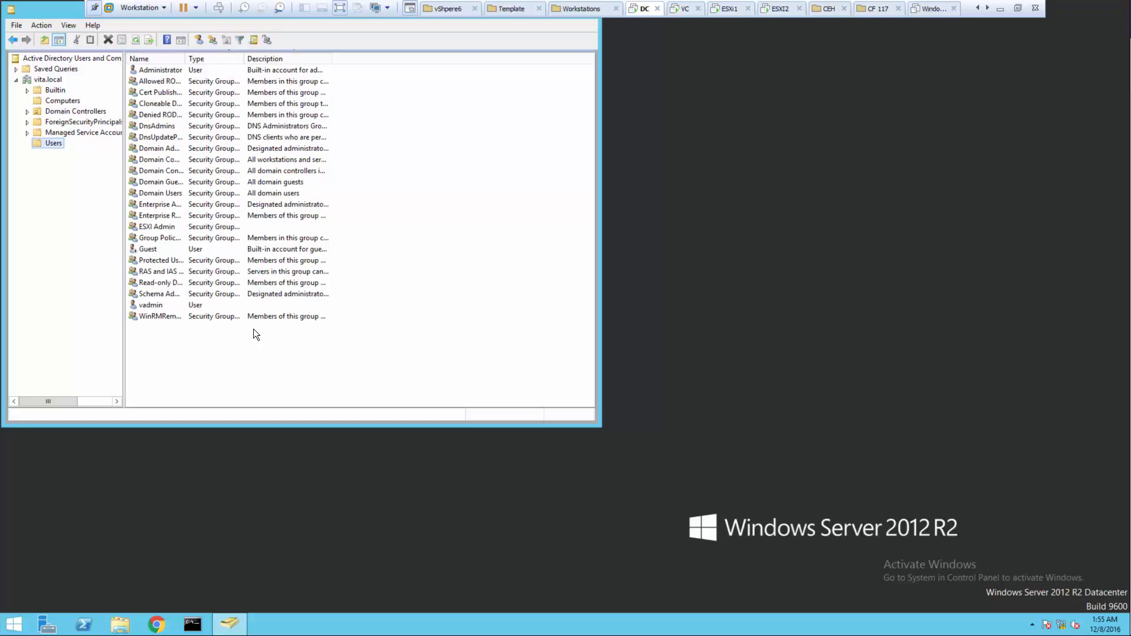
- Start a new user in vita.local/Users with the logon name vuser
right_click(217, 344)
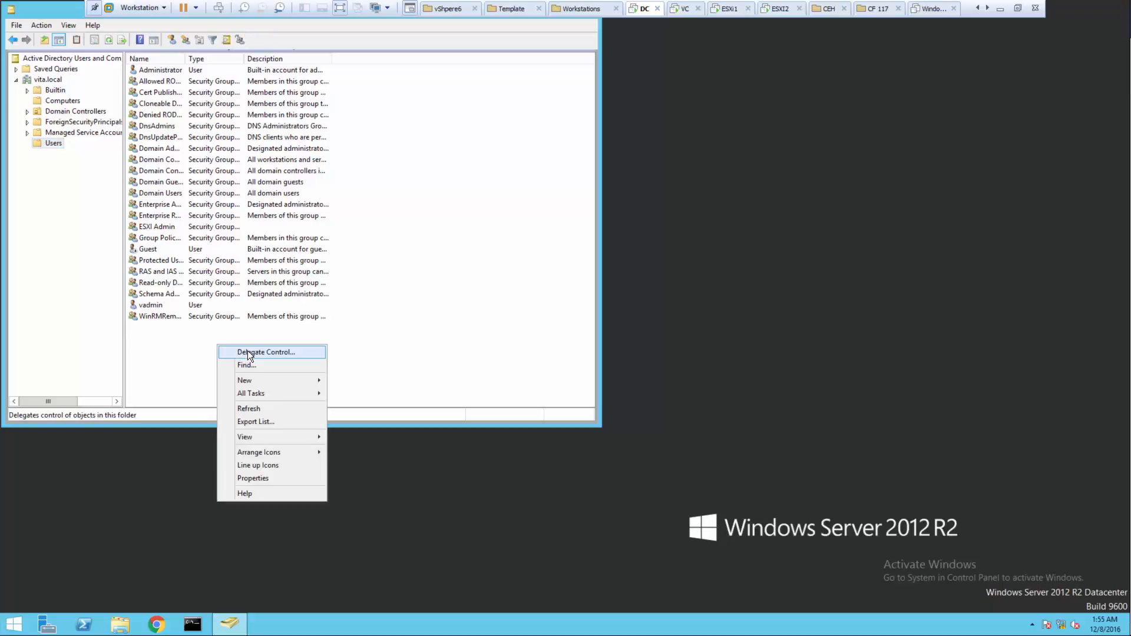
click(171, 346)
click(171, 40)
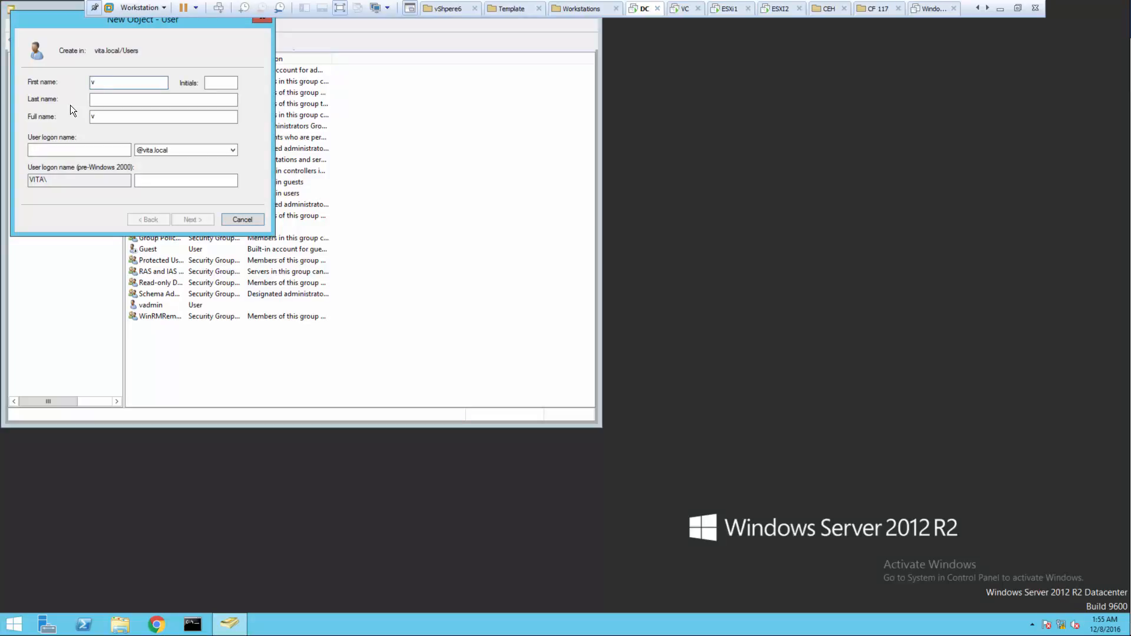
double_click(101, 116)
click(53, 150)
text(vuser)
click(189, 220)
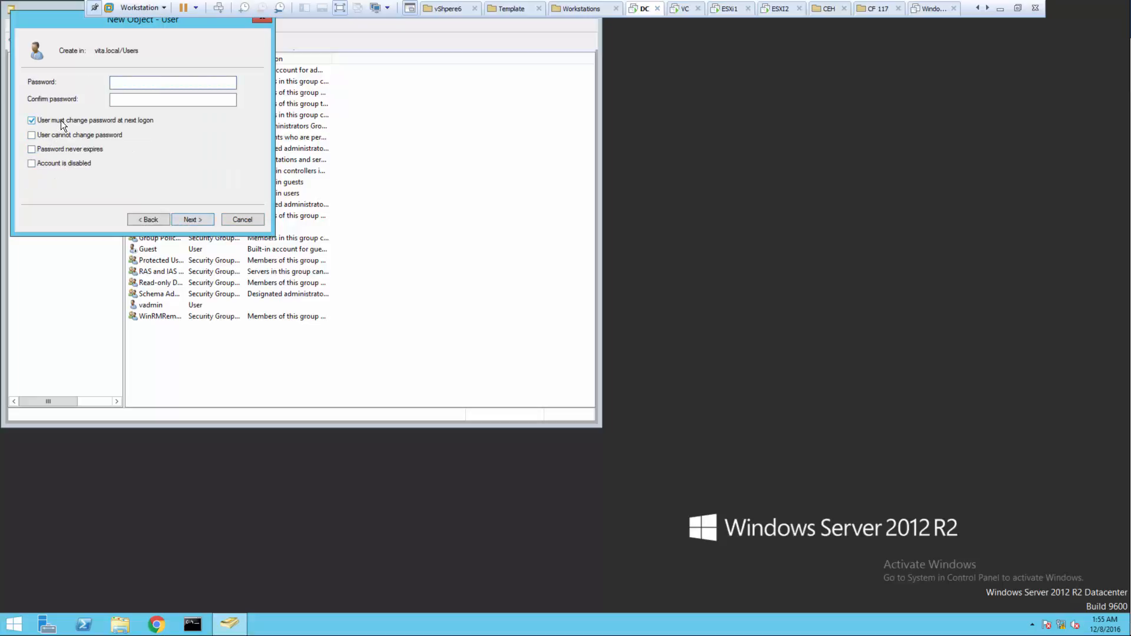
- Give vuser a password with no forced change at next logon, then finish creating it
click(61, 120)
text(••••••••••••)
key(Tab)
text(•••••••••)
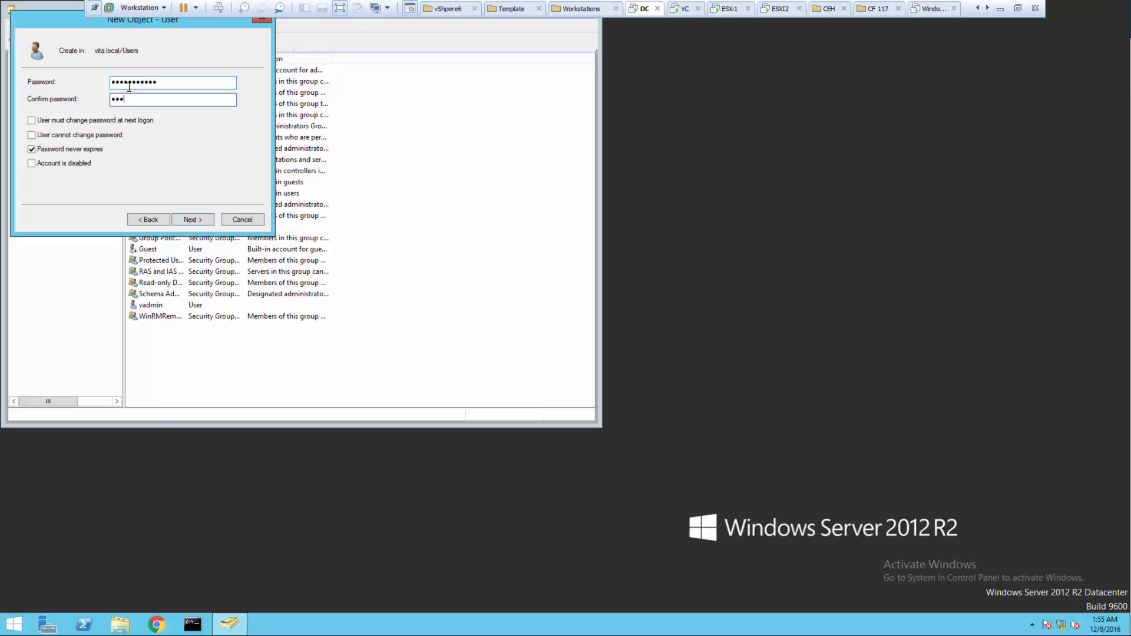
text(••)
click(188, 219)
click(188, 219)
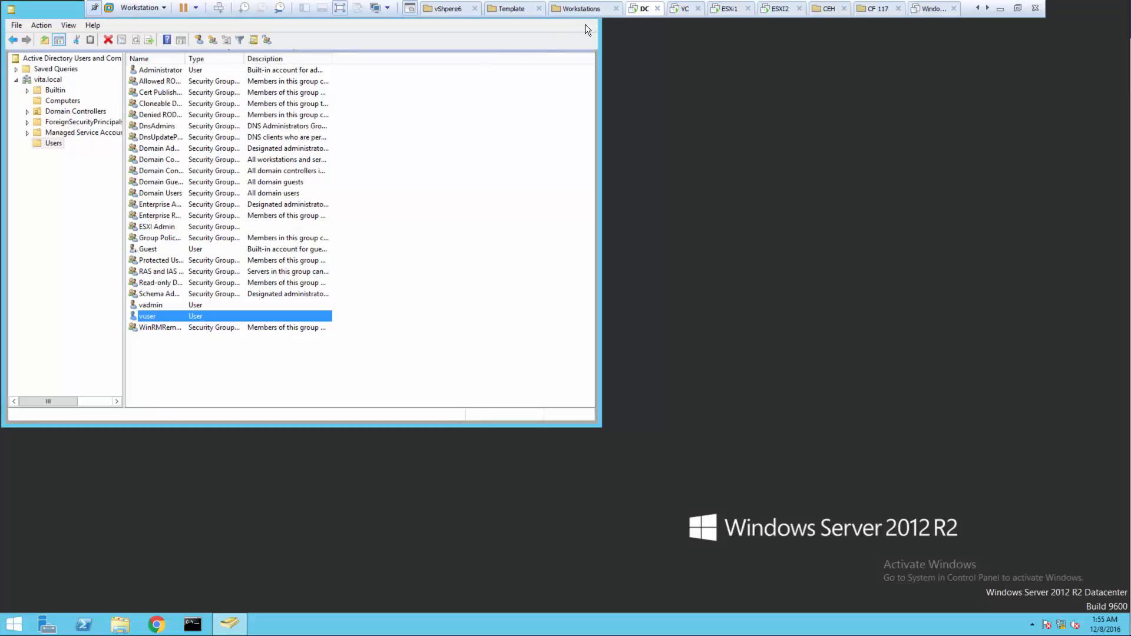
- Switch to the vCenter VM and move the restored vSphere Client window left
click(681, 11)
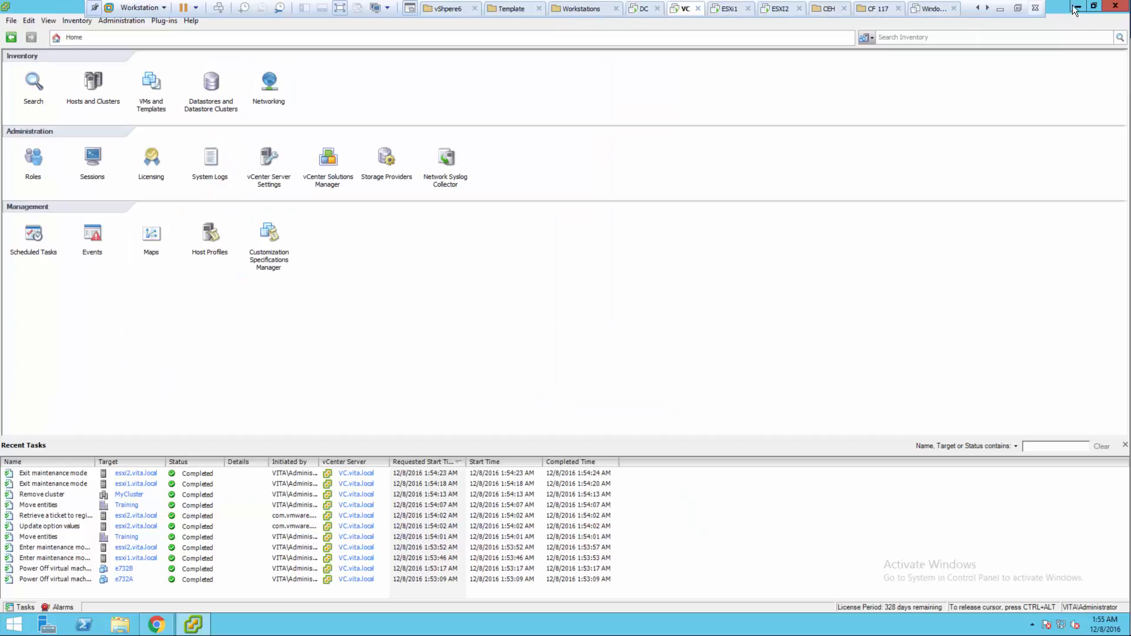
click(1093, 6)
drag(515, 118, 384, 122)
- Log in to the Web Client as vita\vuser and open the empty Hosts and Clusters inventory
click(708, 266)
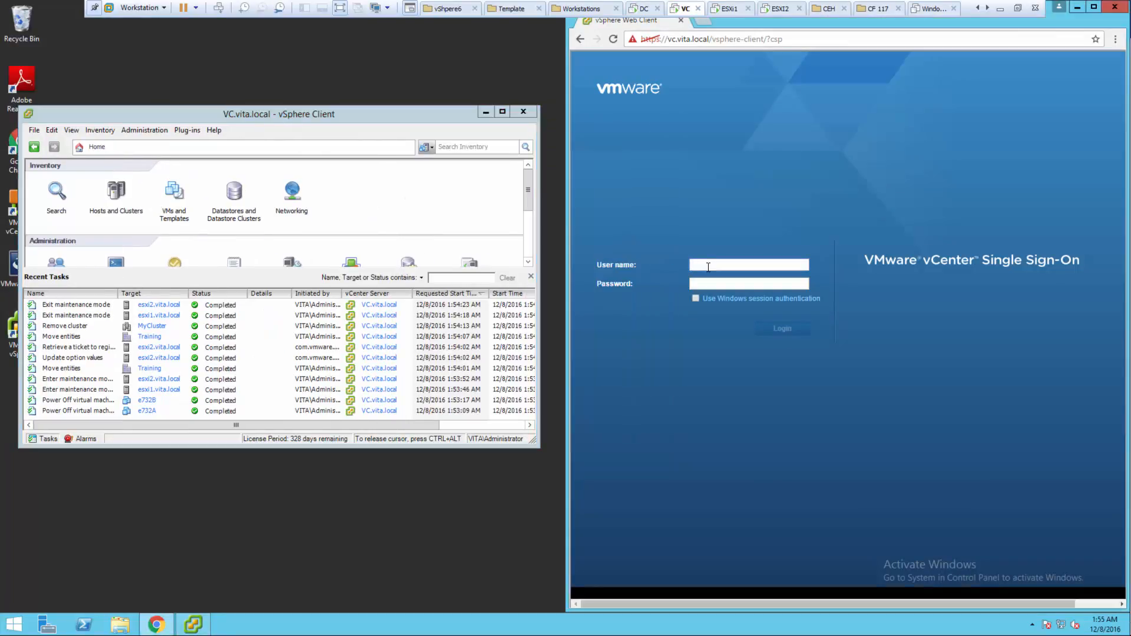
text(vuser)
key(Tab)
click(692, 266)
text(vita\***********)
click(771, 328)
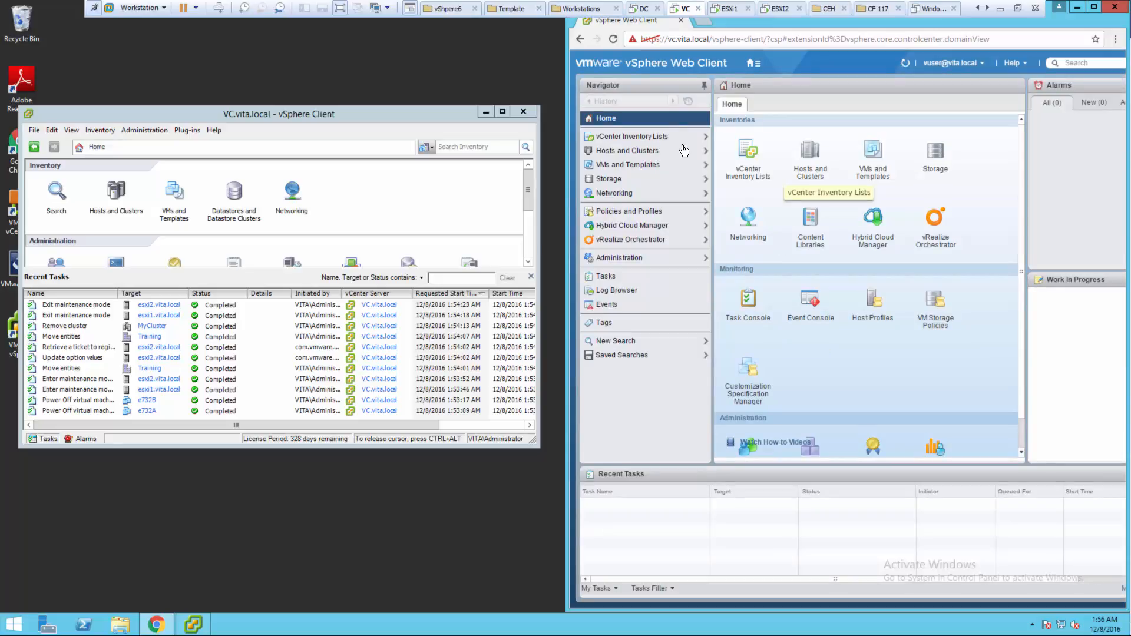
click(820, 157)
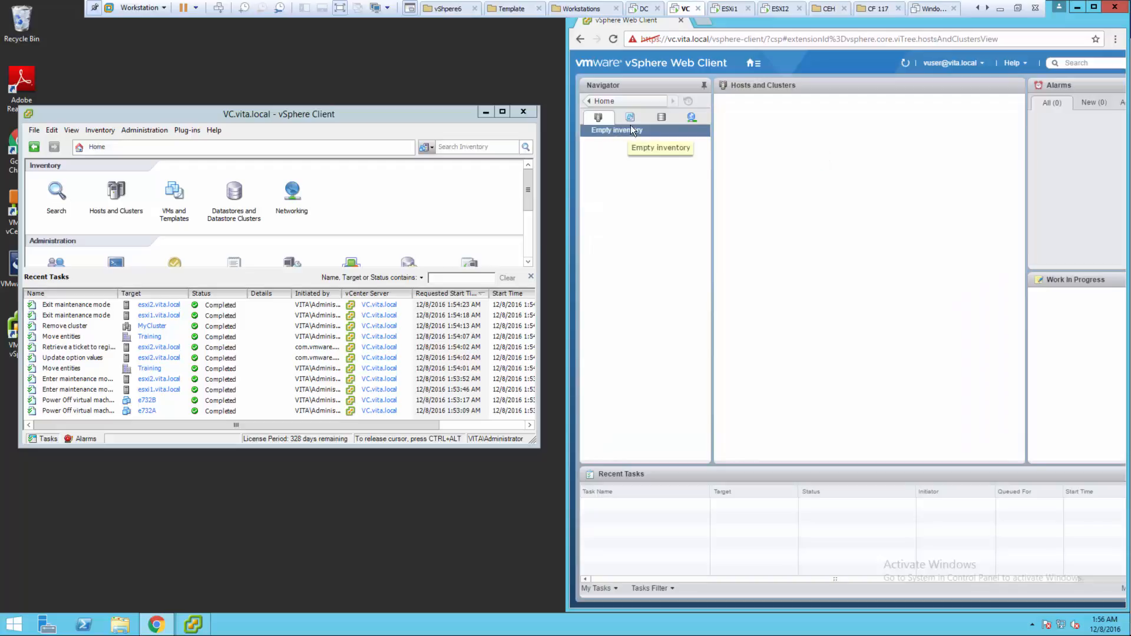
- Sign vuser out of the Web Client and bring the vSphere Client window over the browser
click(982, 62)
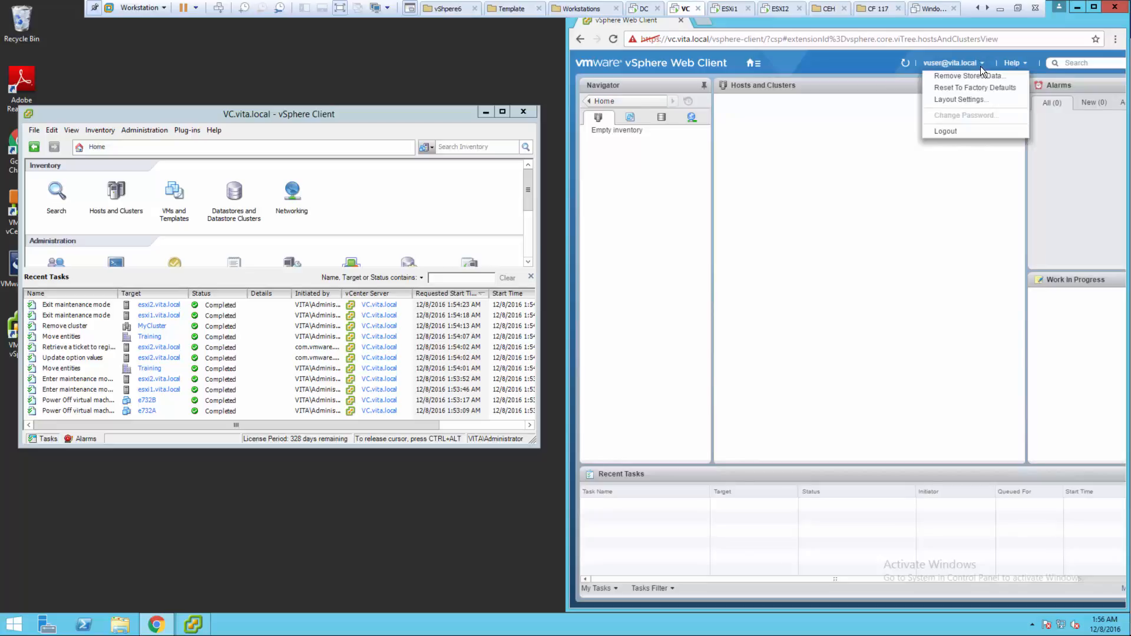
click(944, 131)
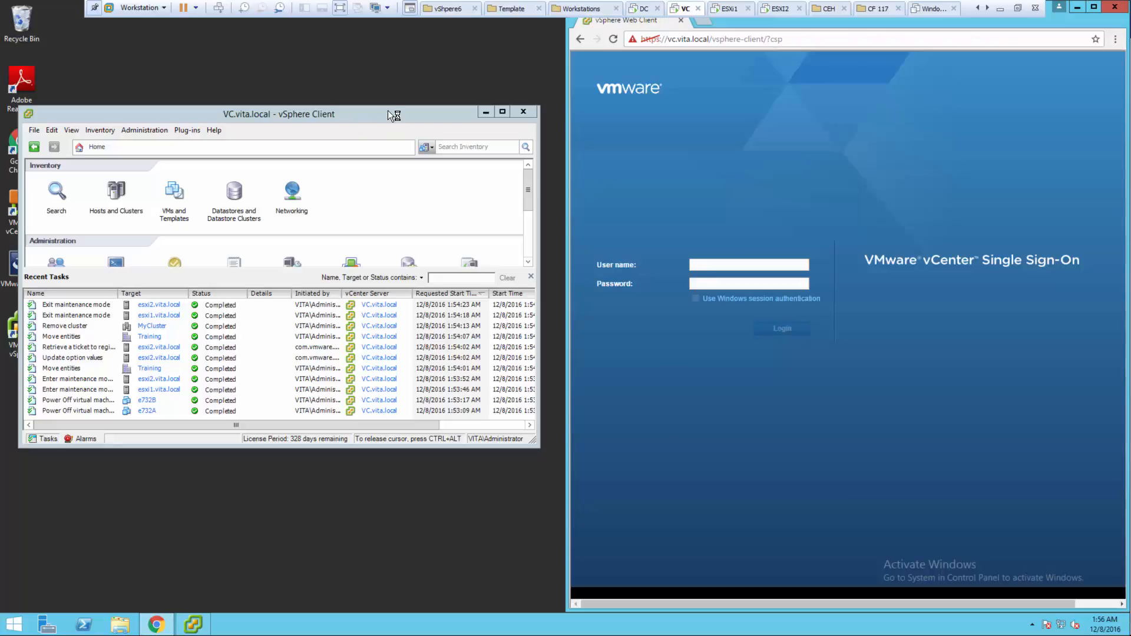
double_click(394, 115)
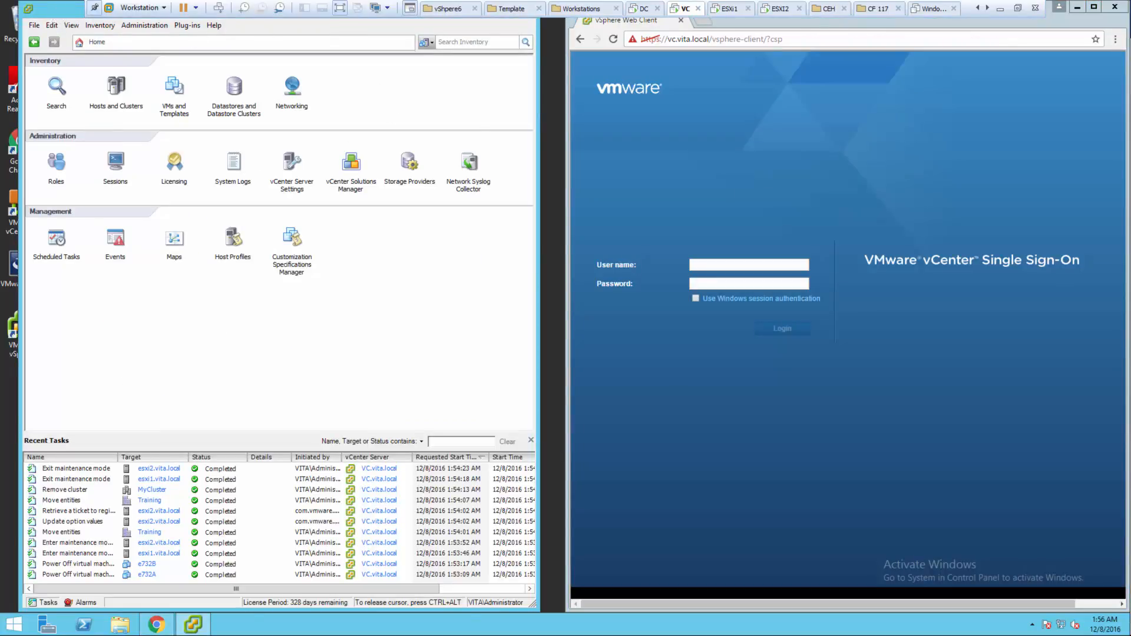
drag(56, 10, 518, 175)
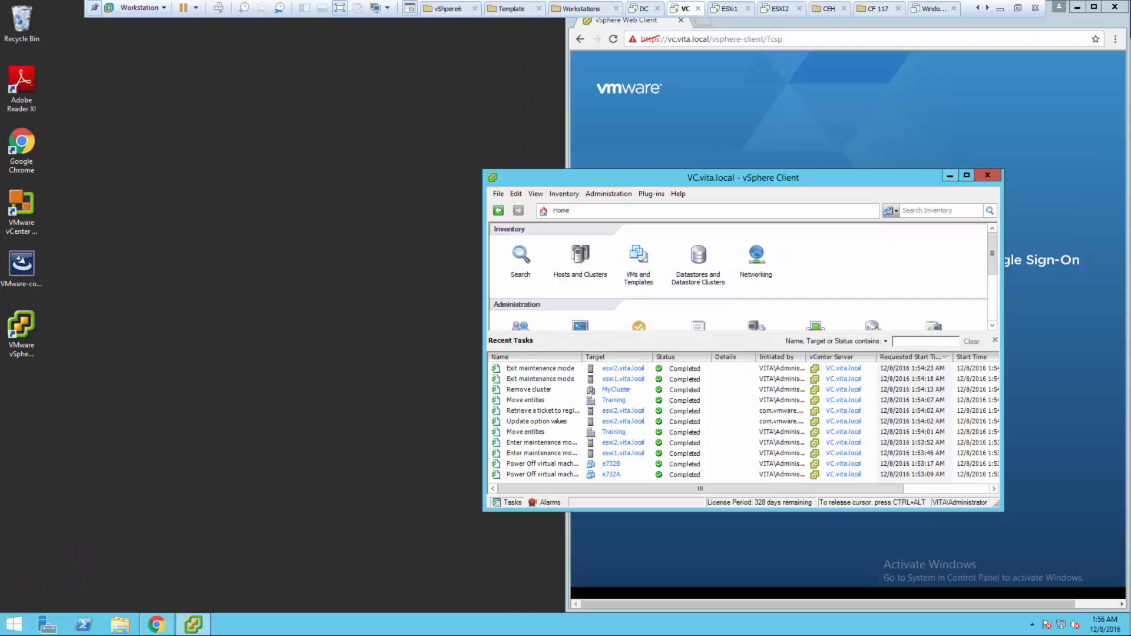
- Maximize vSphere Client, review the Roles list, then go back to Home
click(967, 175)
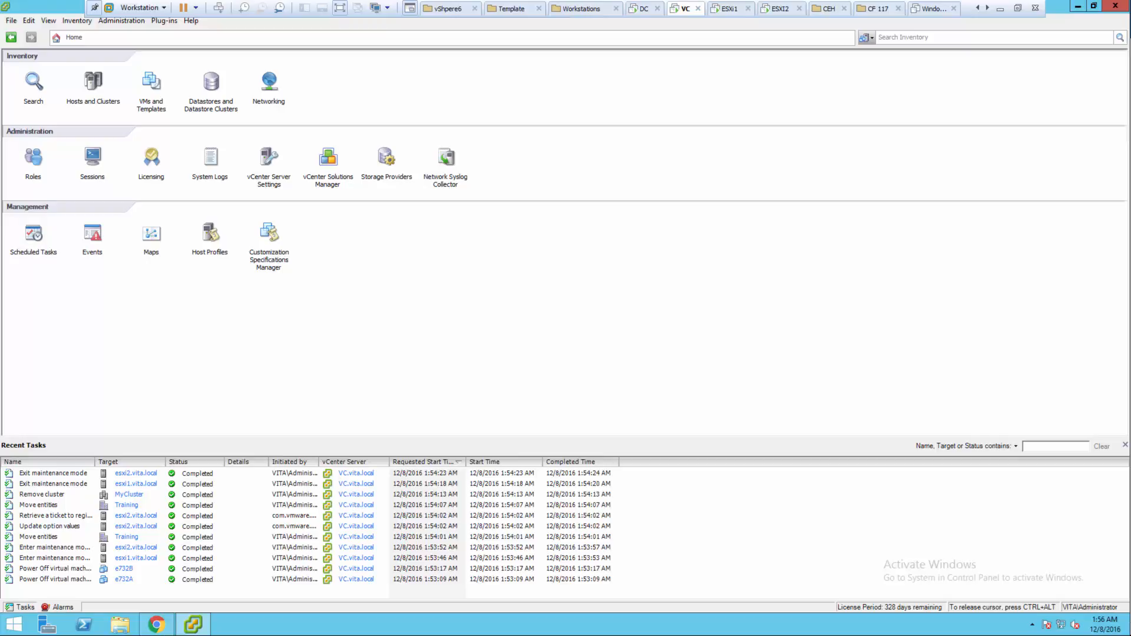
click(33, 156)
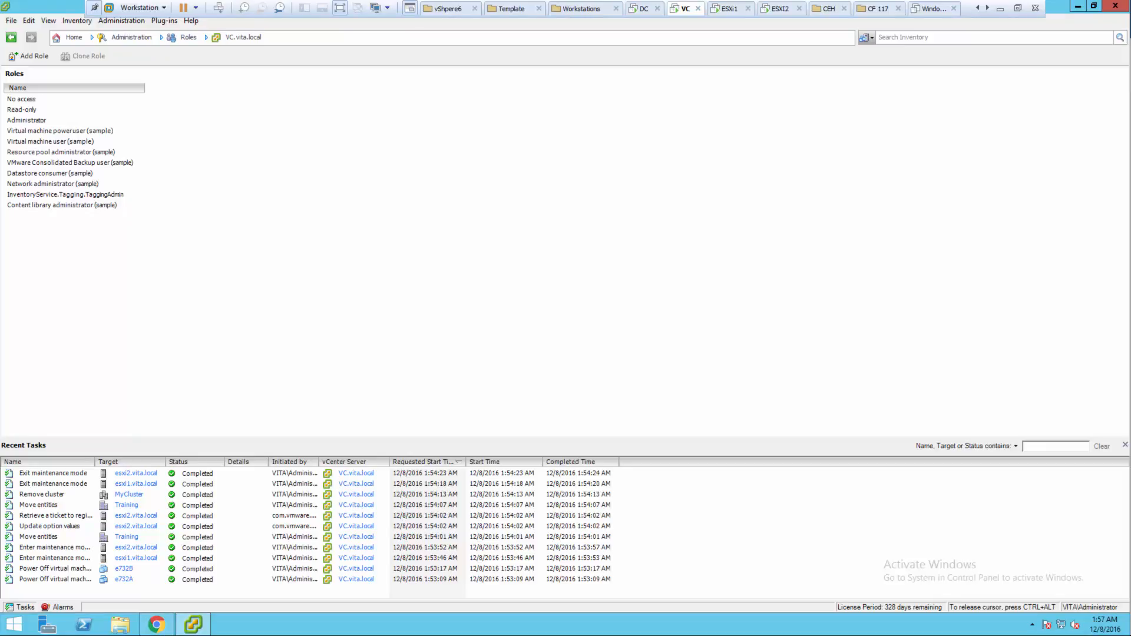
click(71, 37)
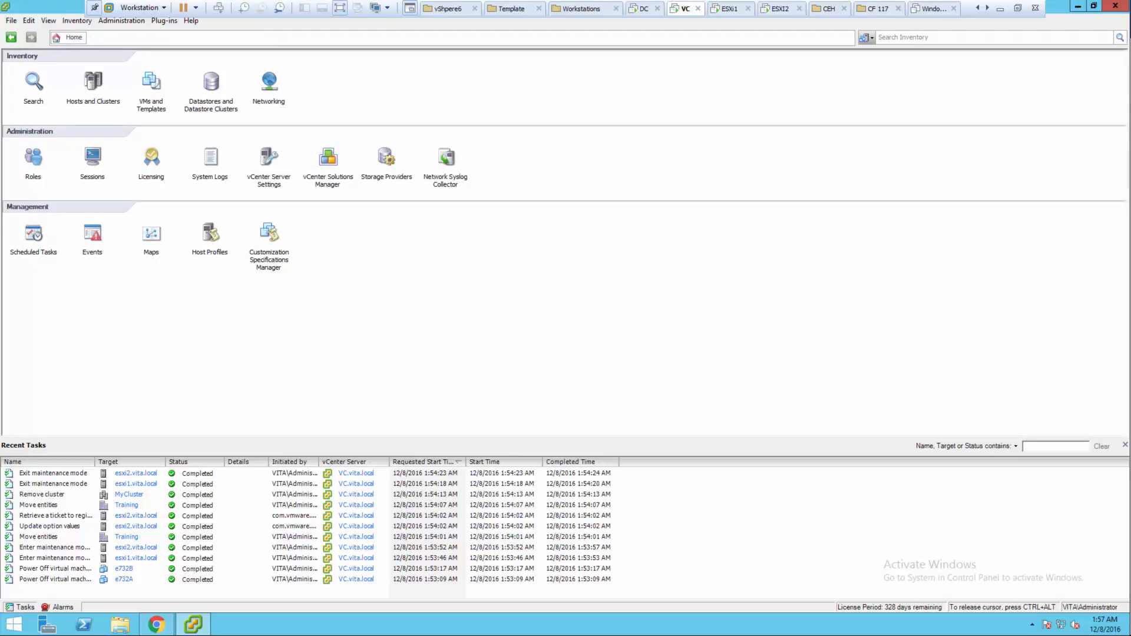
- View the Permissions of VC.vita.local in Hosts and Clusters, all six with the Administrator role
click(93, 83)
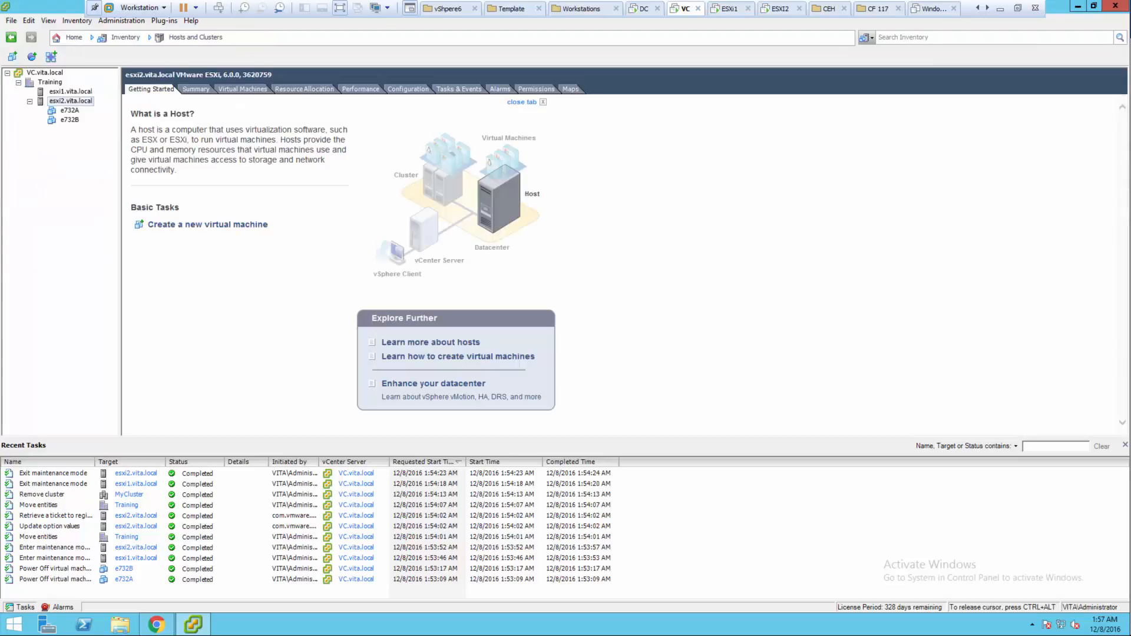
click(51, 82)
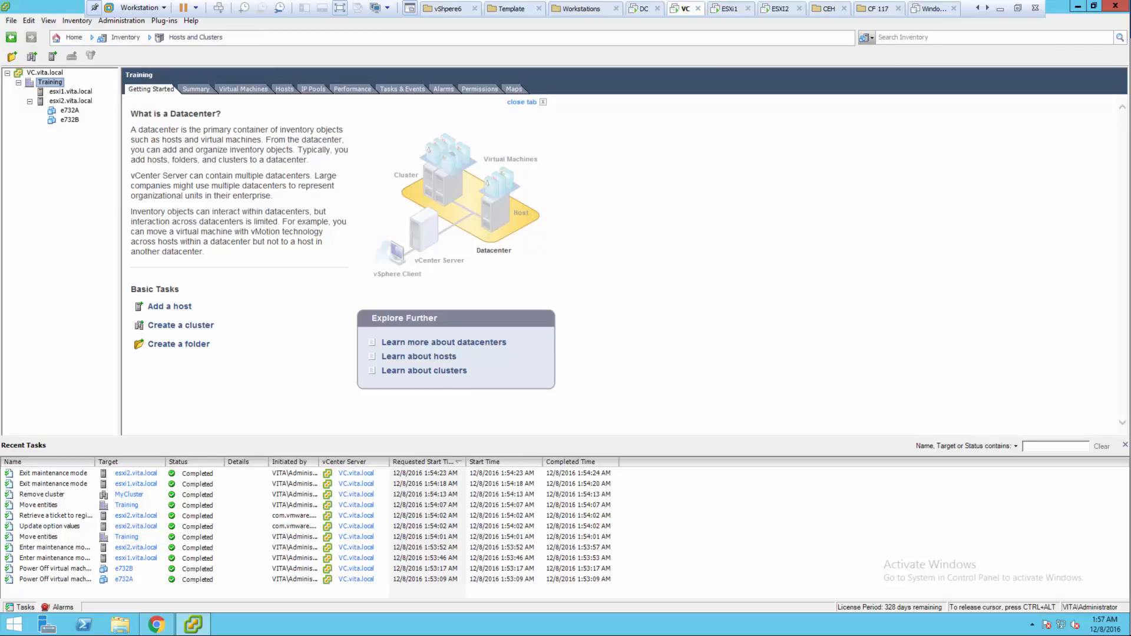
click(45, 72)
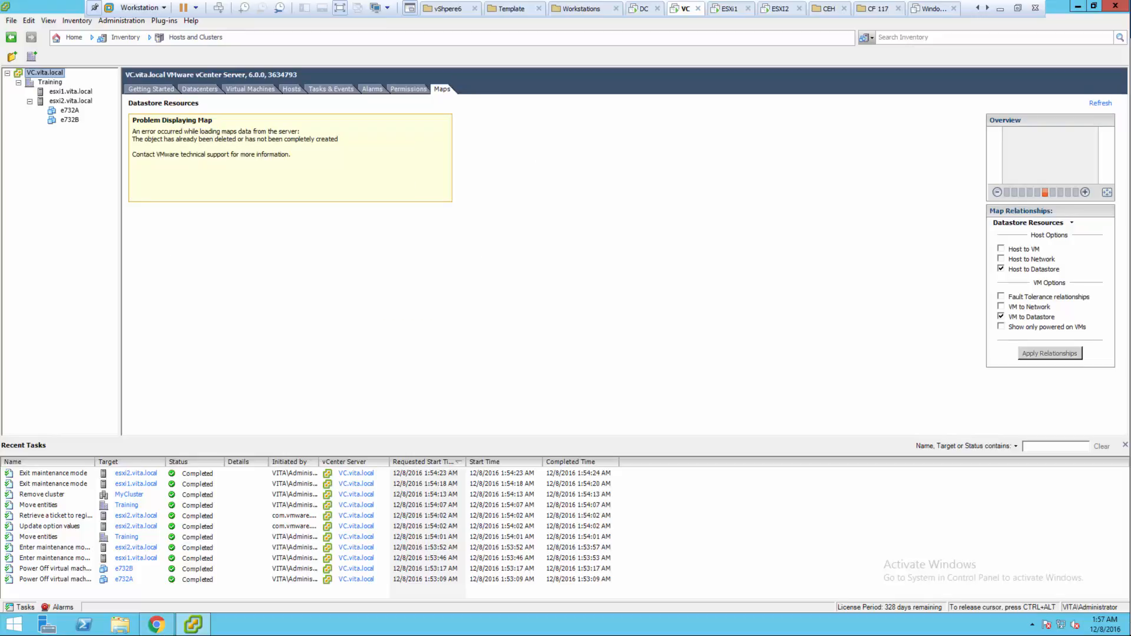
click(408, 89)
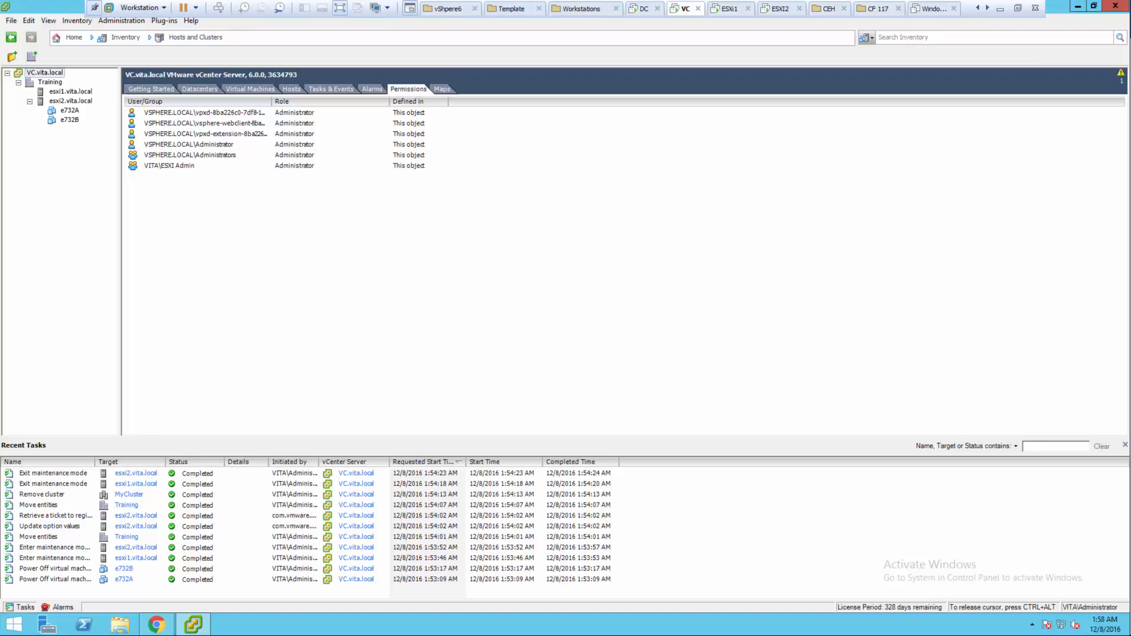
click(1093, 6)
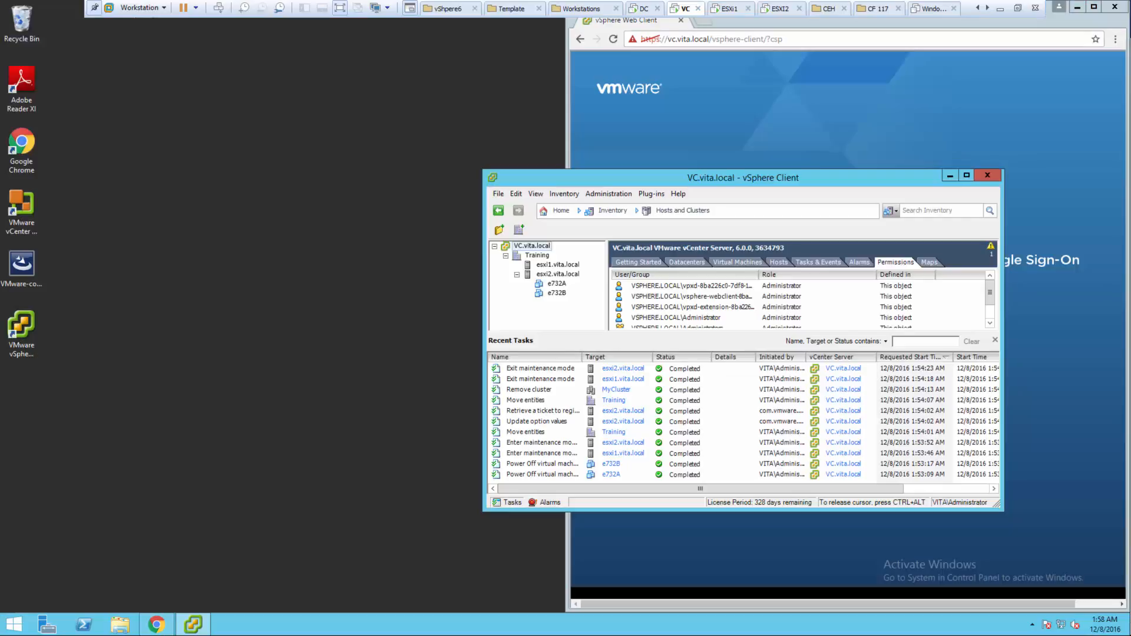
- Log in to the Web Client as Administrator and open VC.vita.local's Manage > Permissions
key(super+Left)
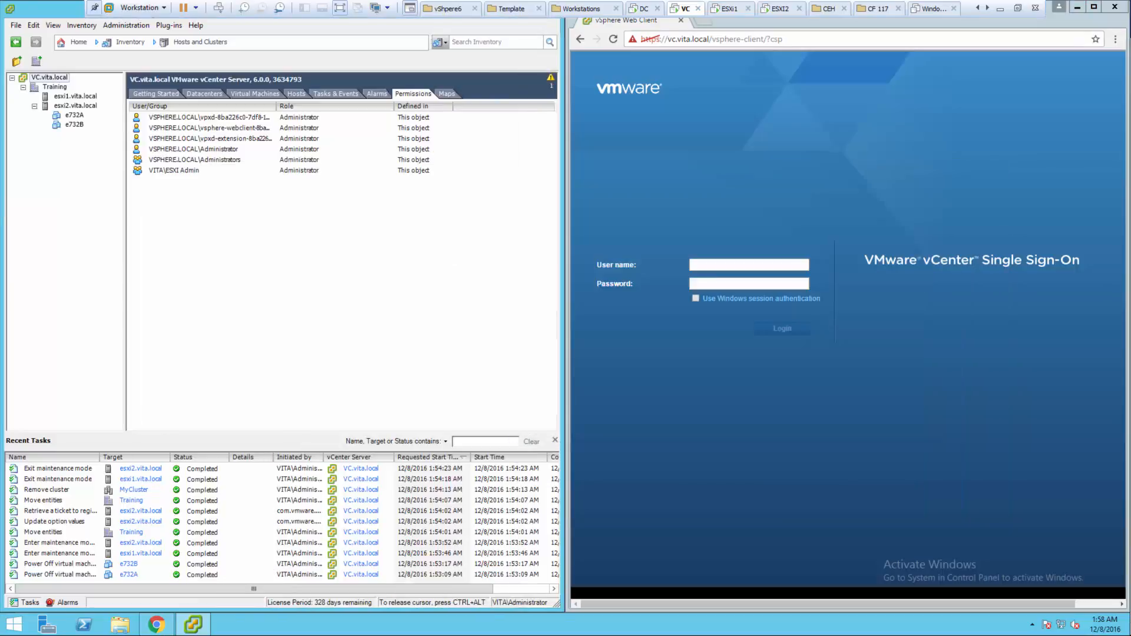
click(787, 327)
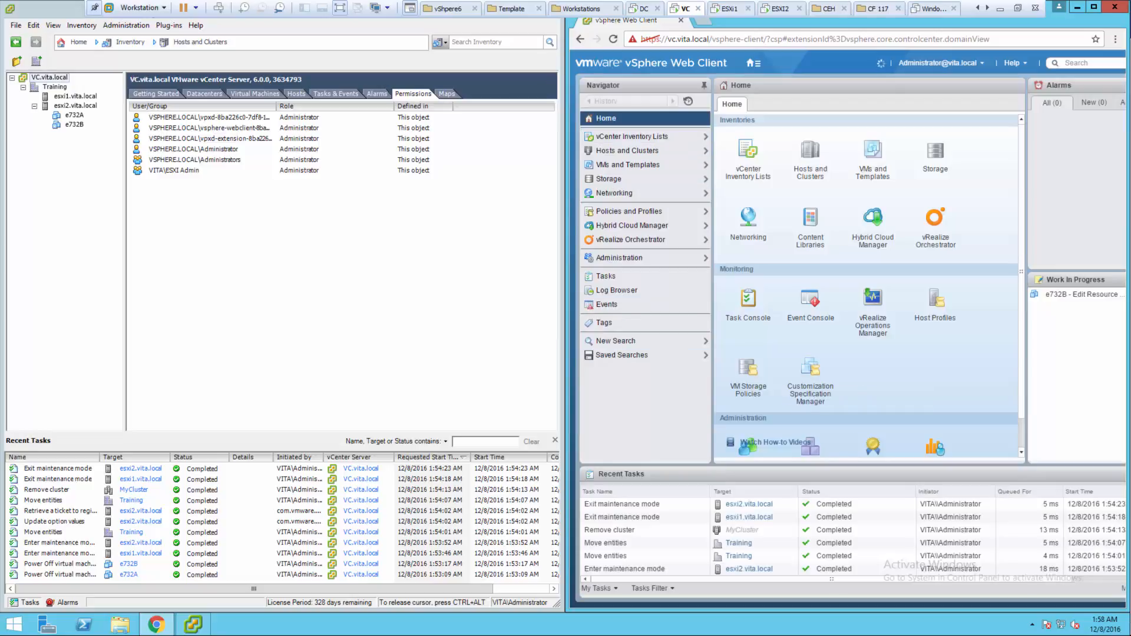
click(819, 151)
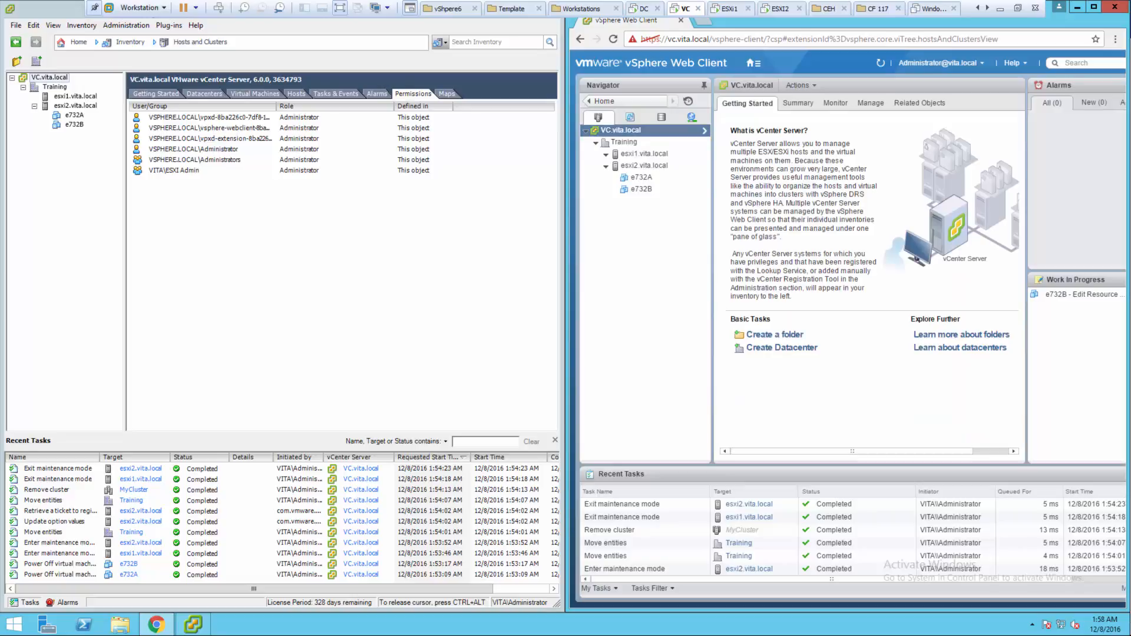
click(869, 103)
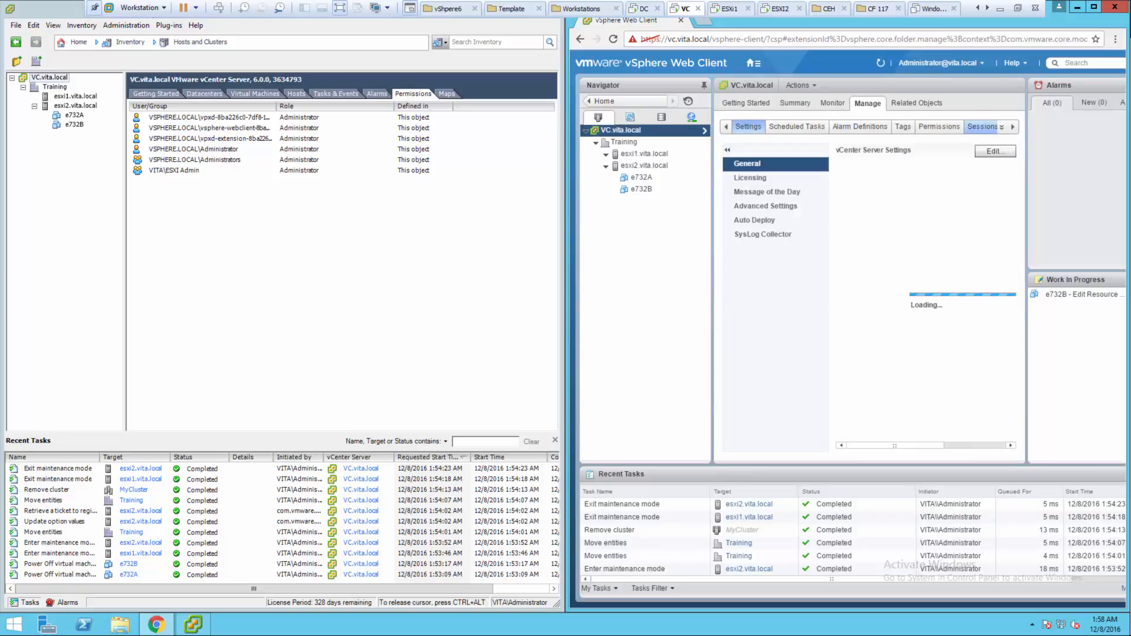
click(940, 126)
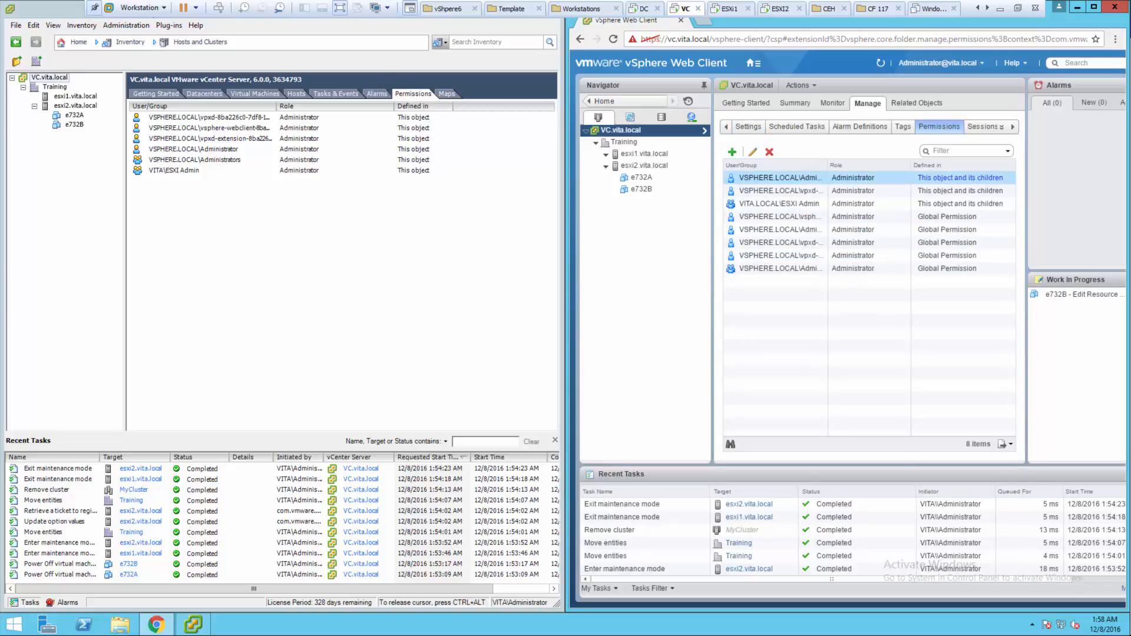
- Add a permission on VC.vita.local for the user vuser from the VITA domain
click(732, 152)
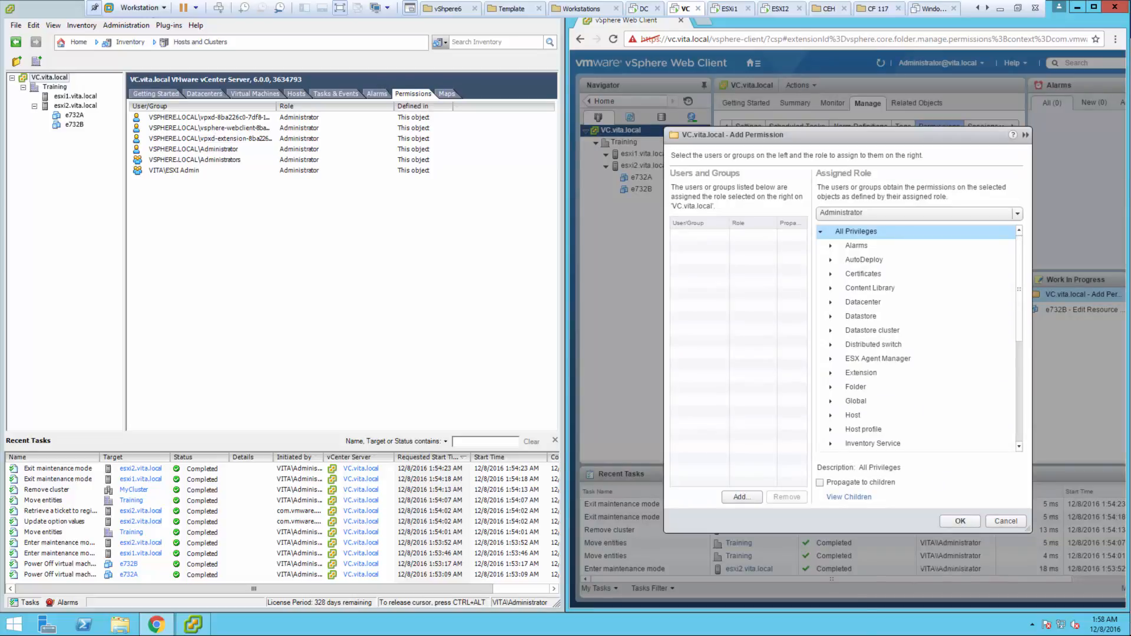
click(742, 497)
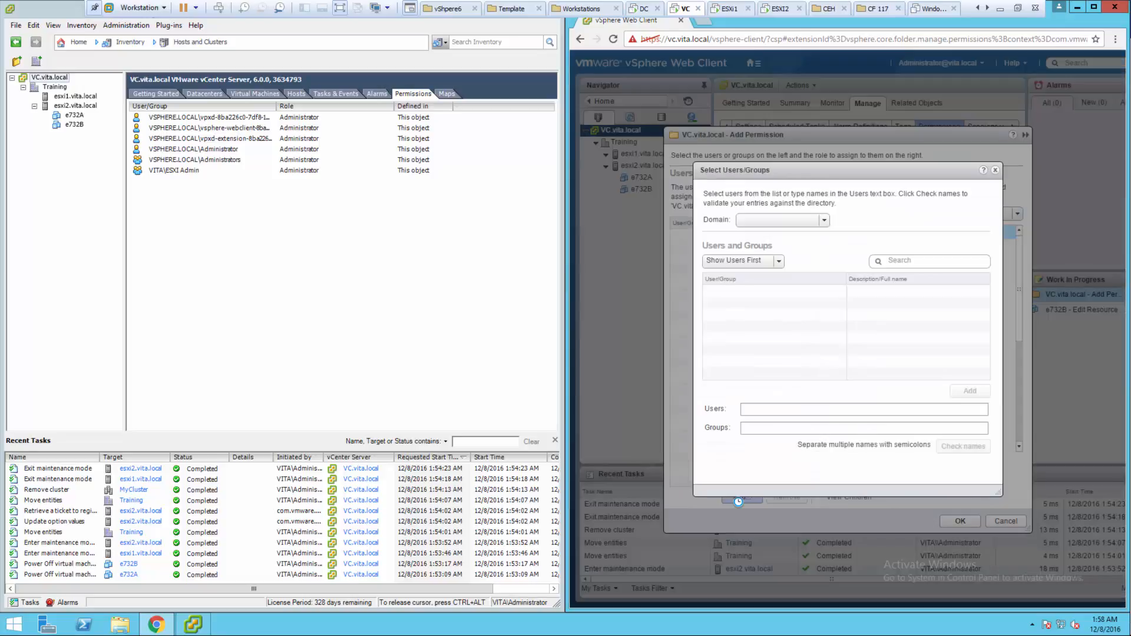
click(782, 219)
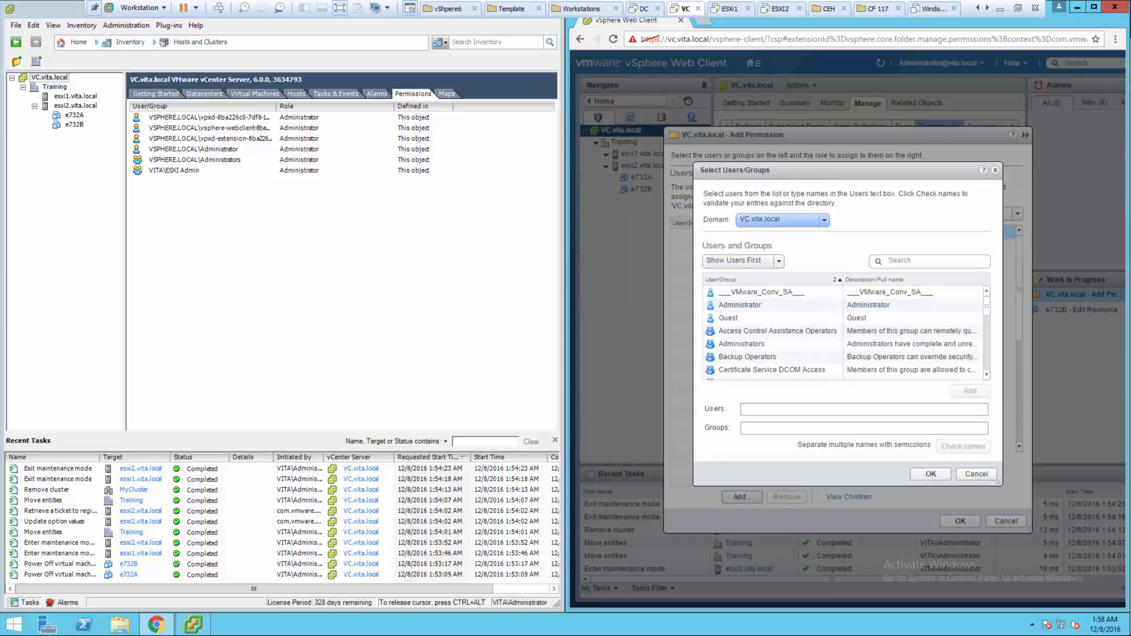
click(766, 248)
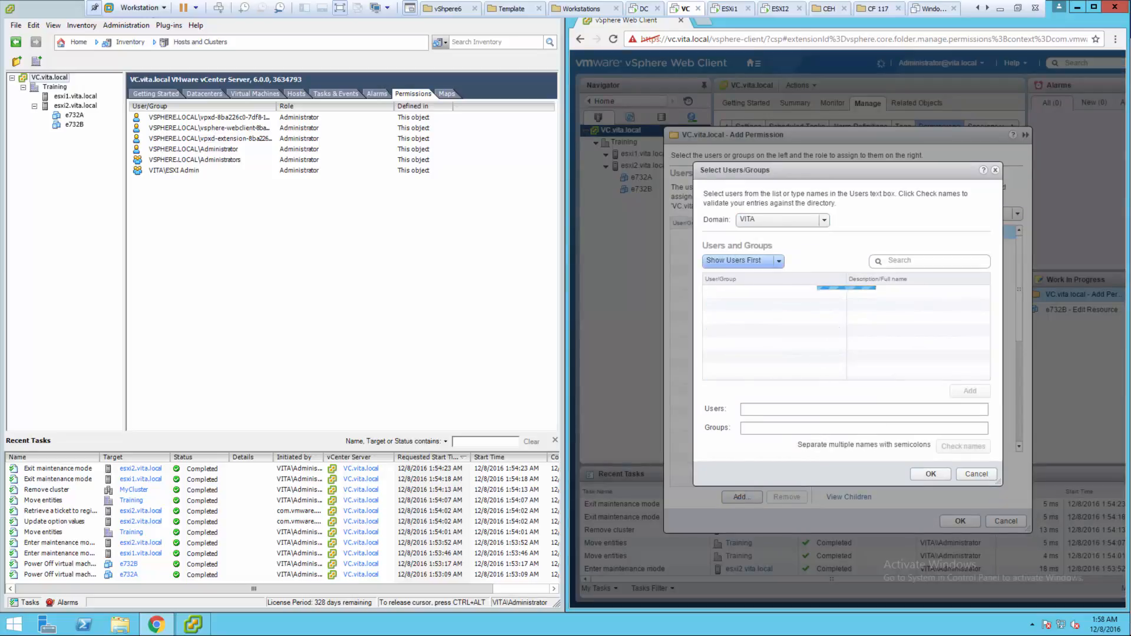
click(730, 331)
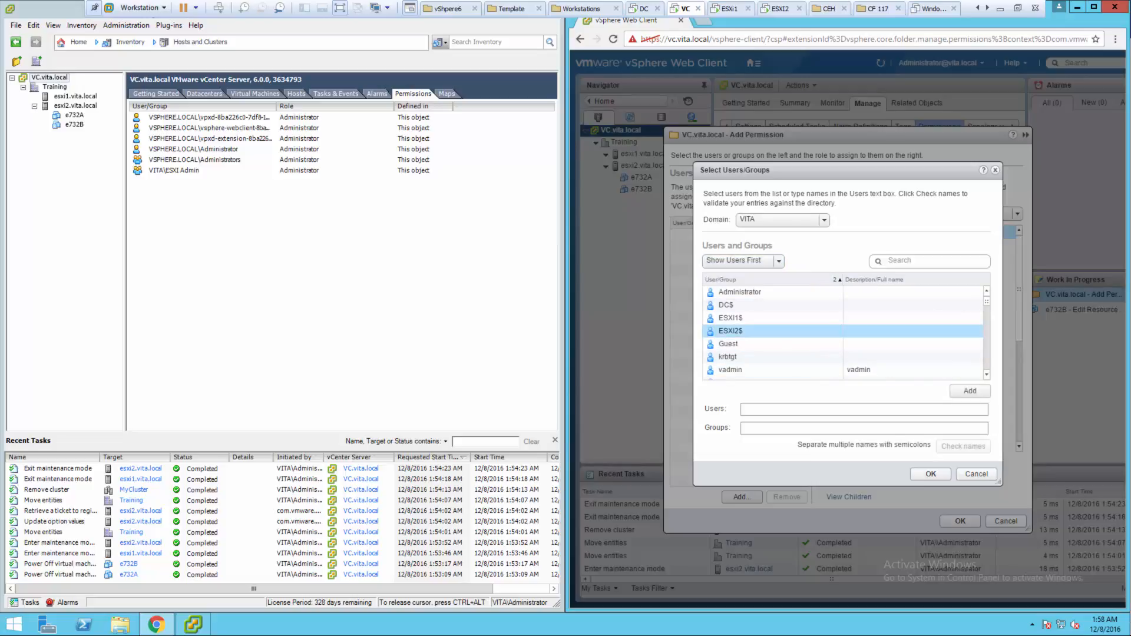
scroll(731, 331, up, 3)
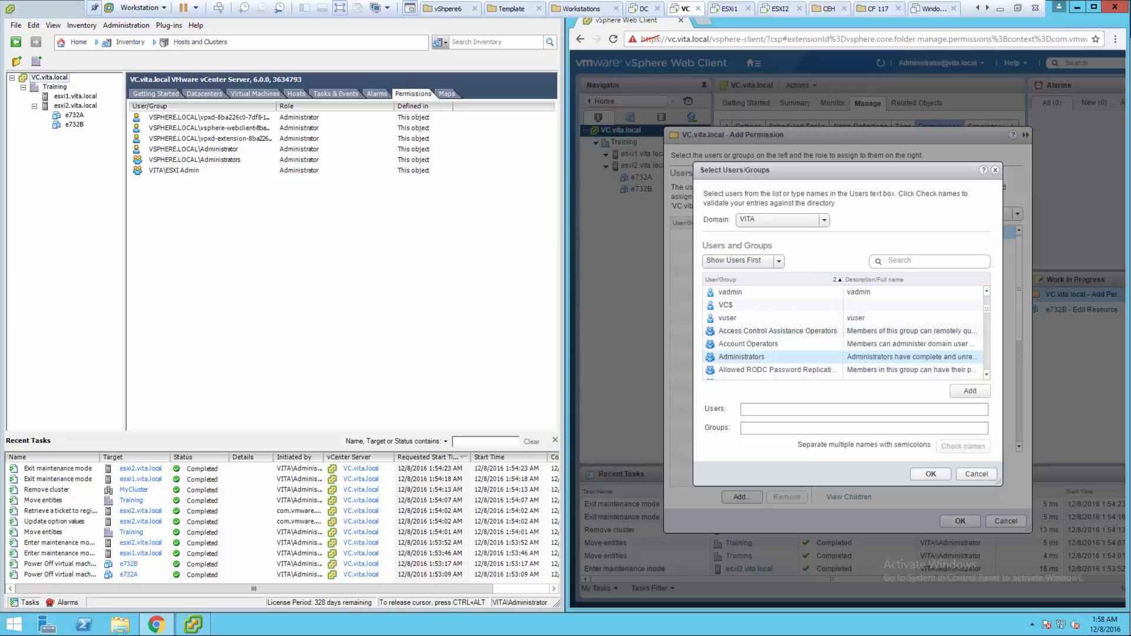
double_click(729, 319)
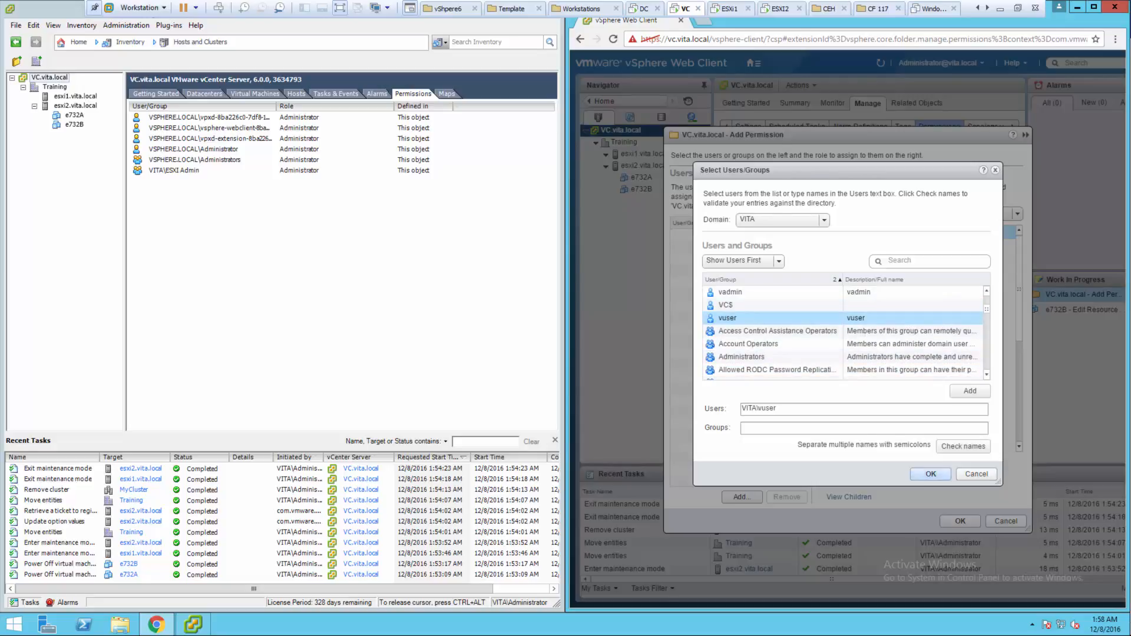
click(930, 474)
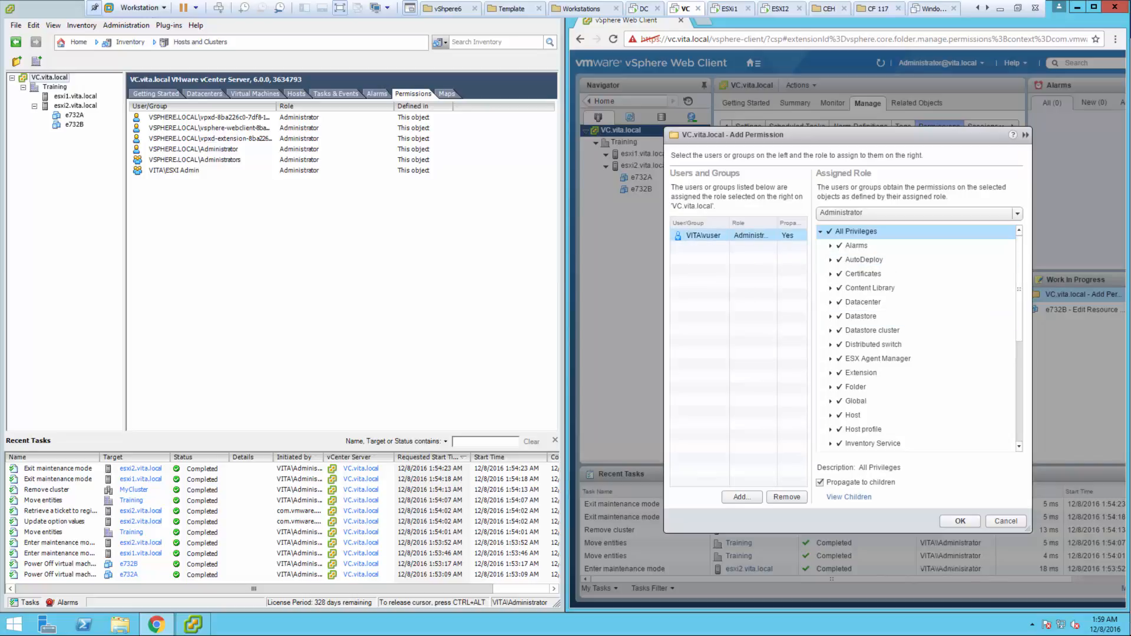
- Assign the Read-only role, propagating to children, and save the permission
click(919, 213)
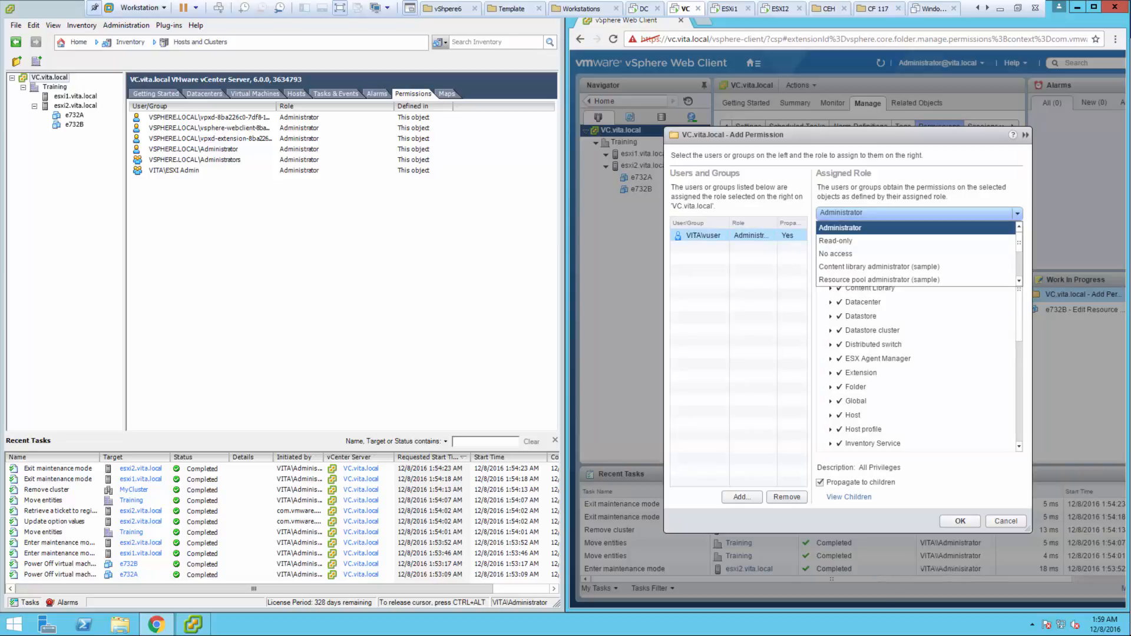
click(884, 241)
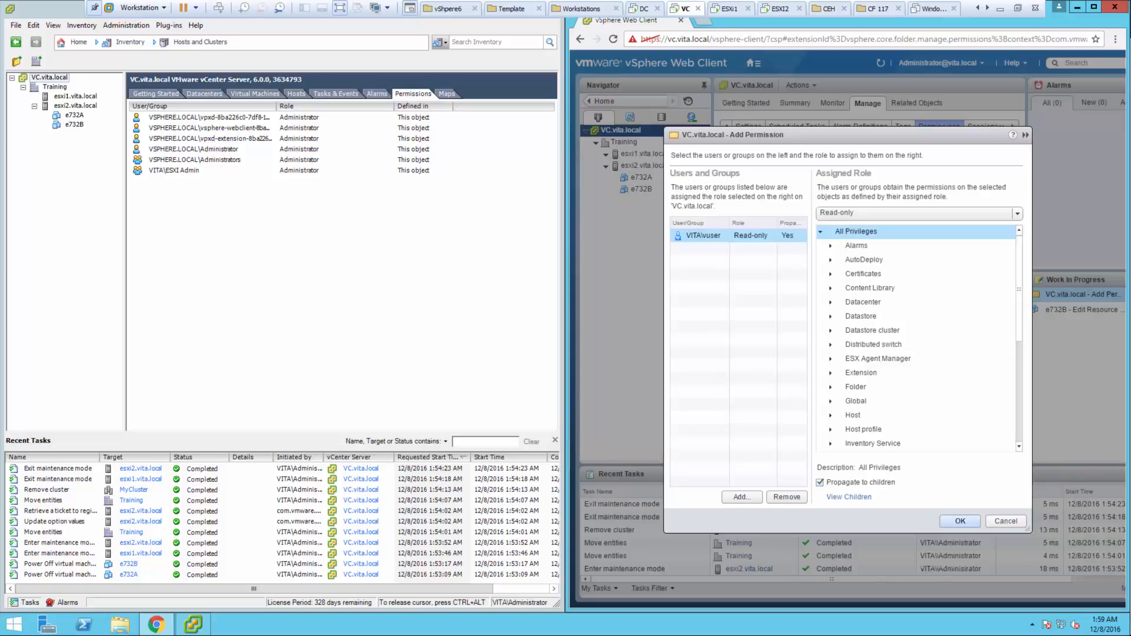
click(960, 521)
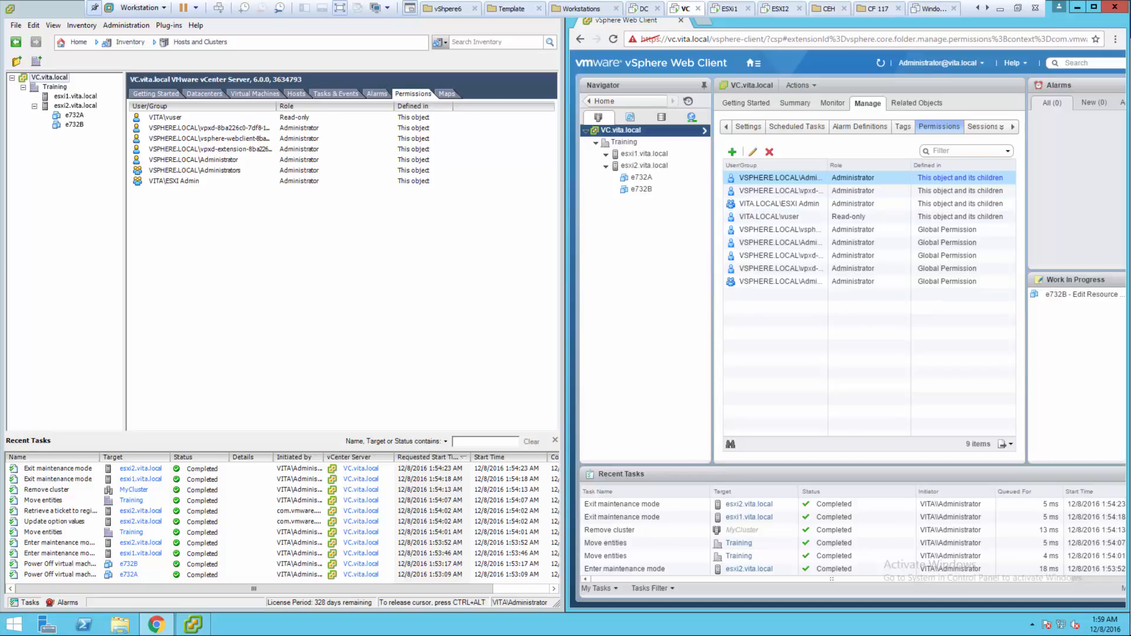
- Sign out the administrator and sign in to the Web Client as vita\vuser
click(941, 62)
click(943, 133)
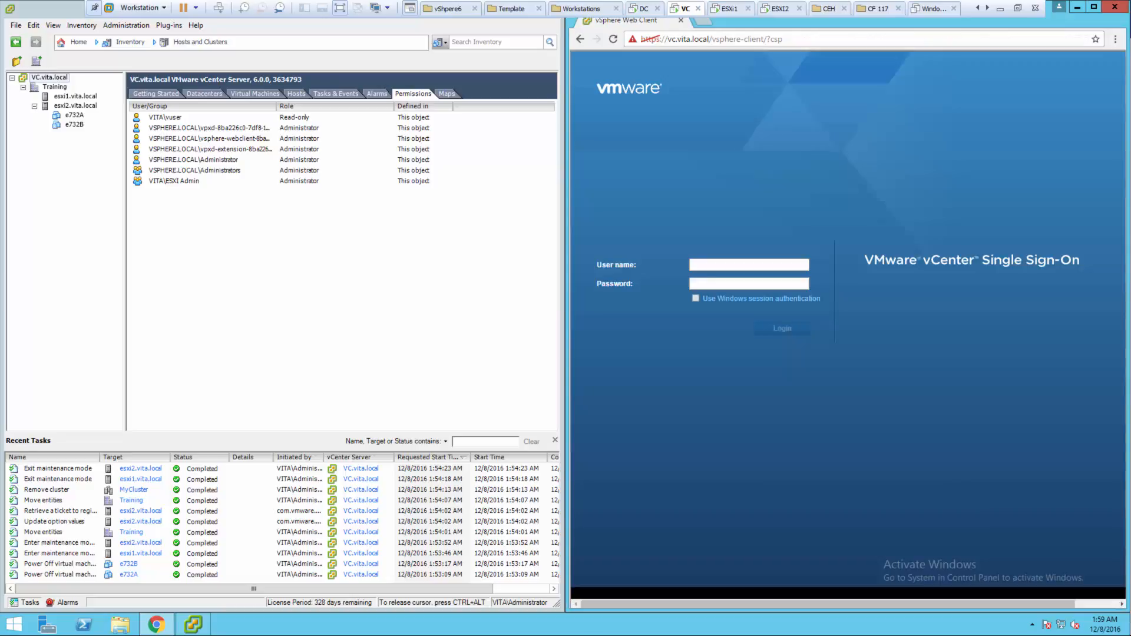
text(vita\vuser)
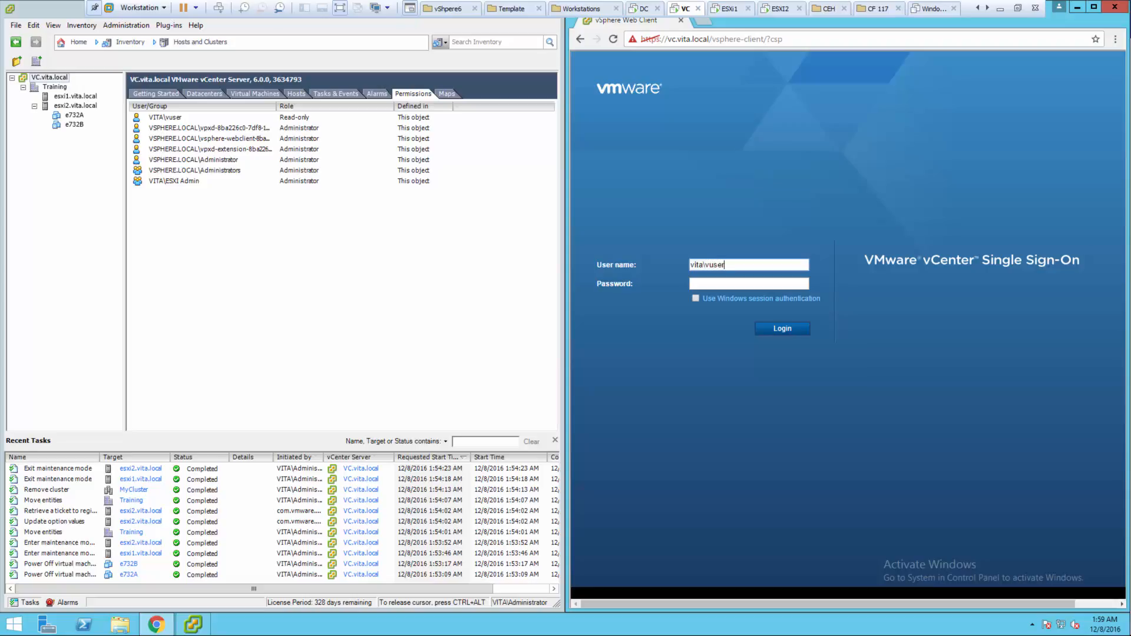
key(Tab)
text(••••••••)
key(Return)
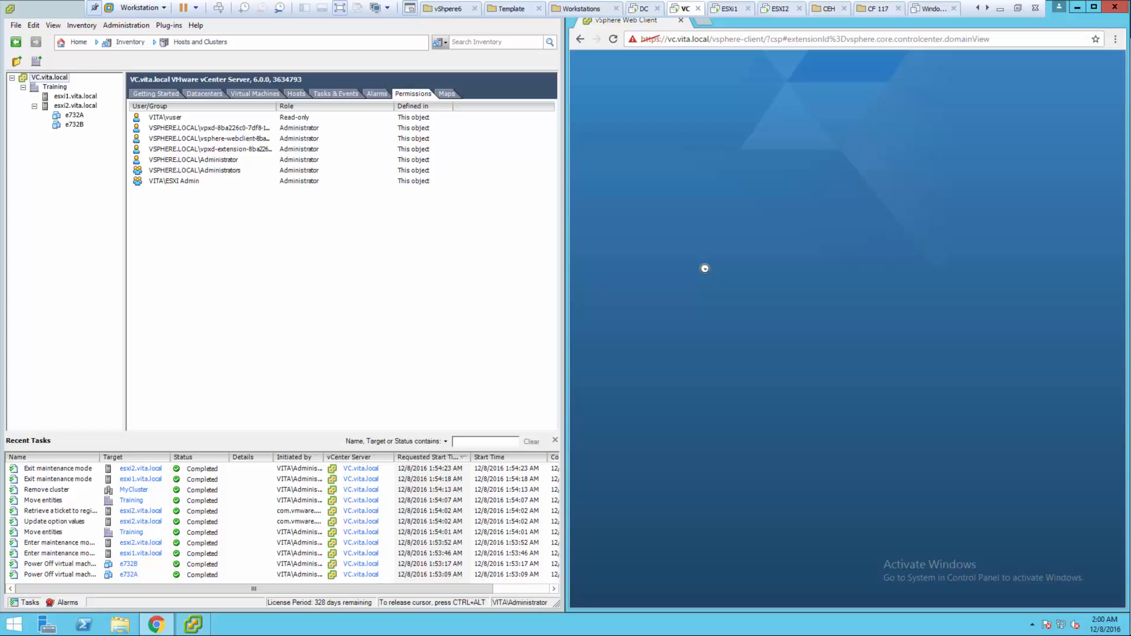
- Expand Training to see vuser's limited hosts view, sign out, and tick Windows session authentication
click(165, 117)
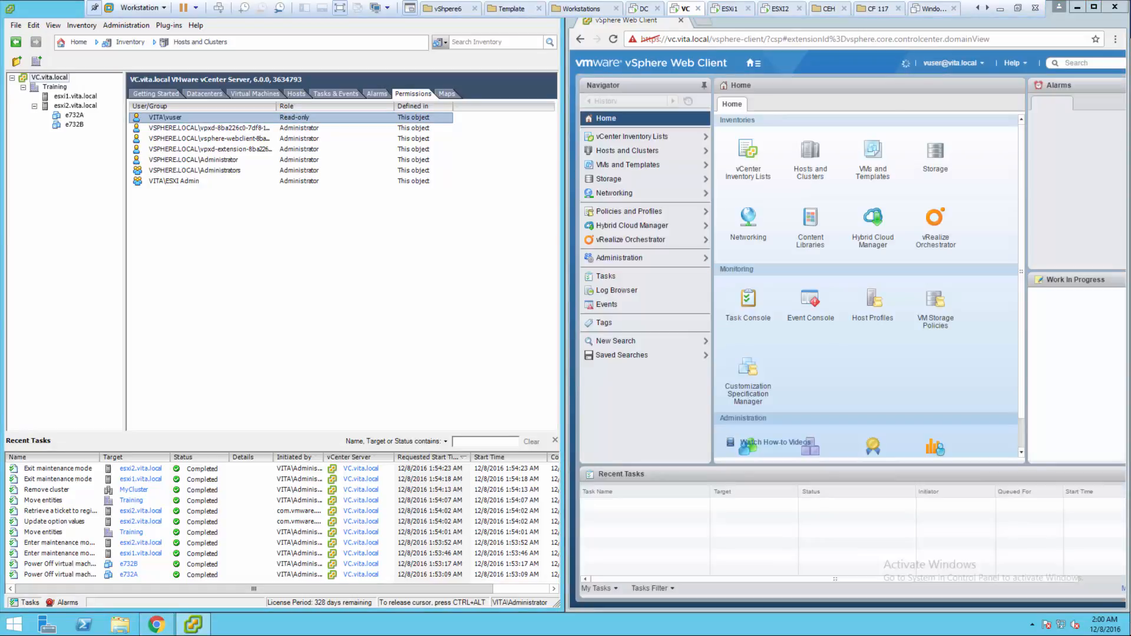
click(809, 159)
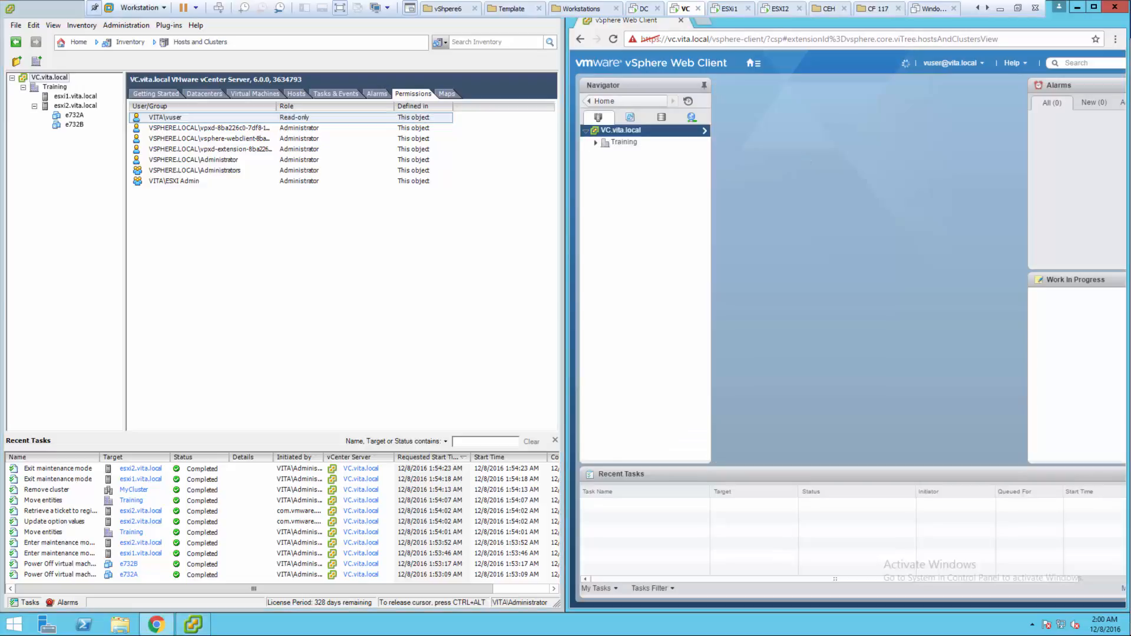
click(596, 143)
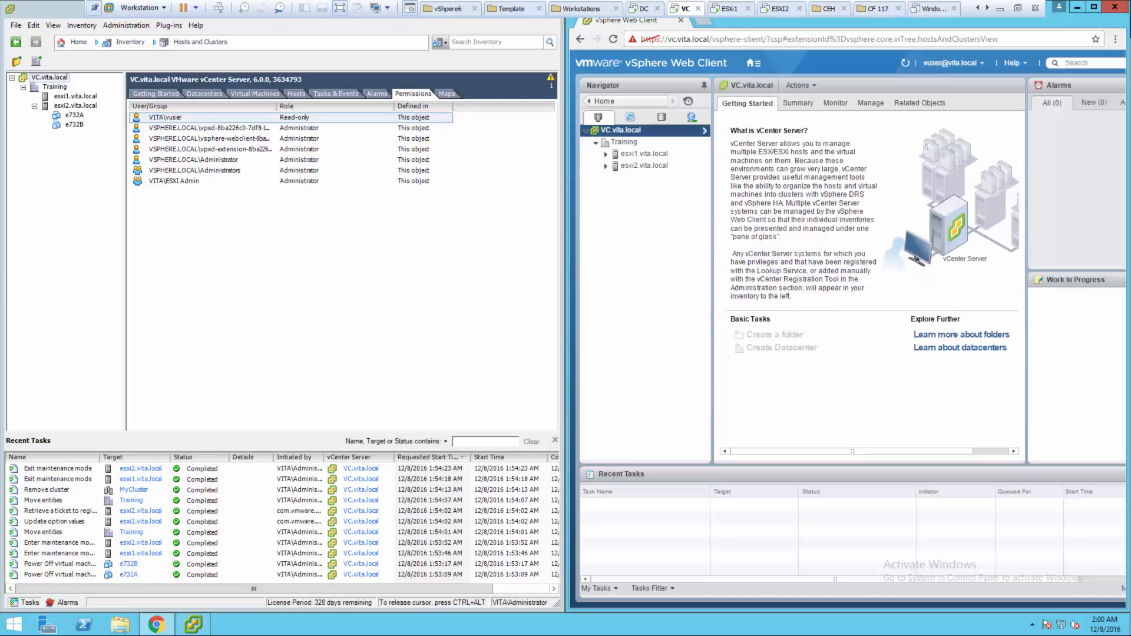
click(952, 63)
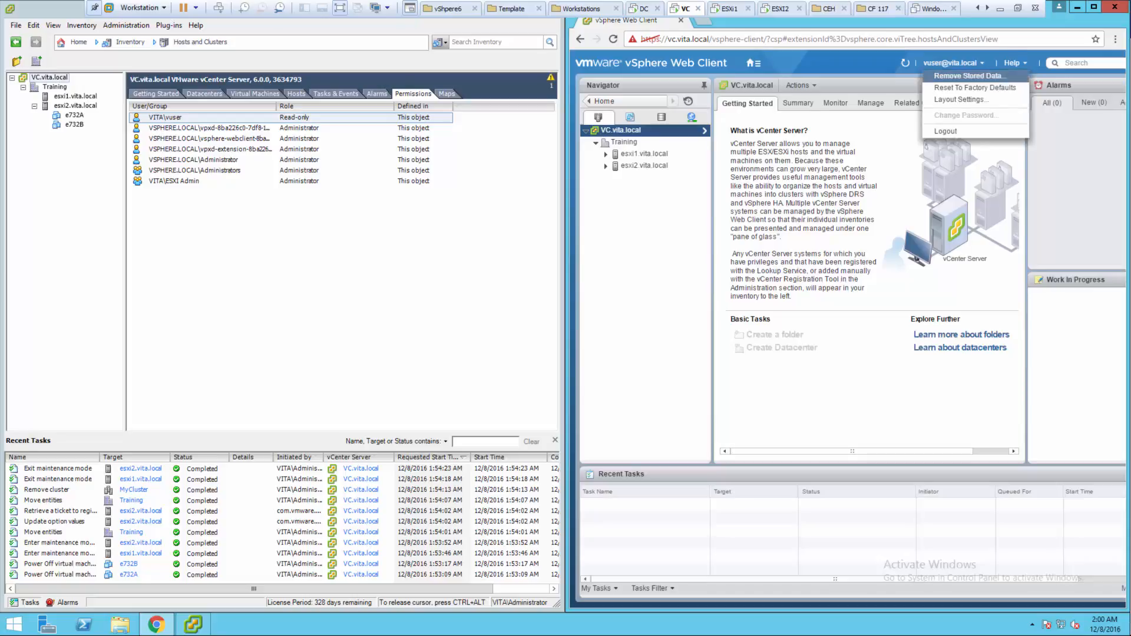
click(946, 131)
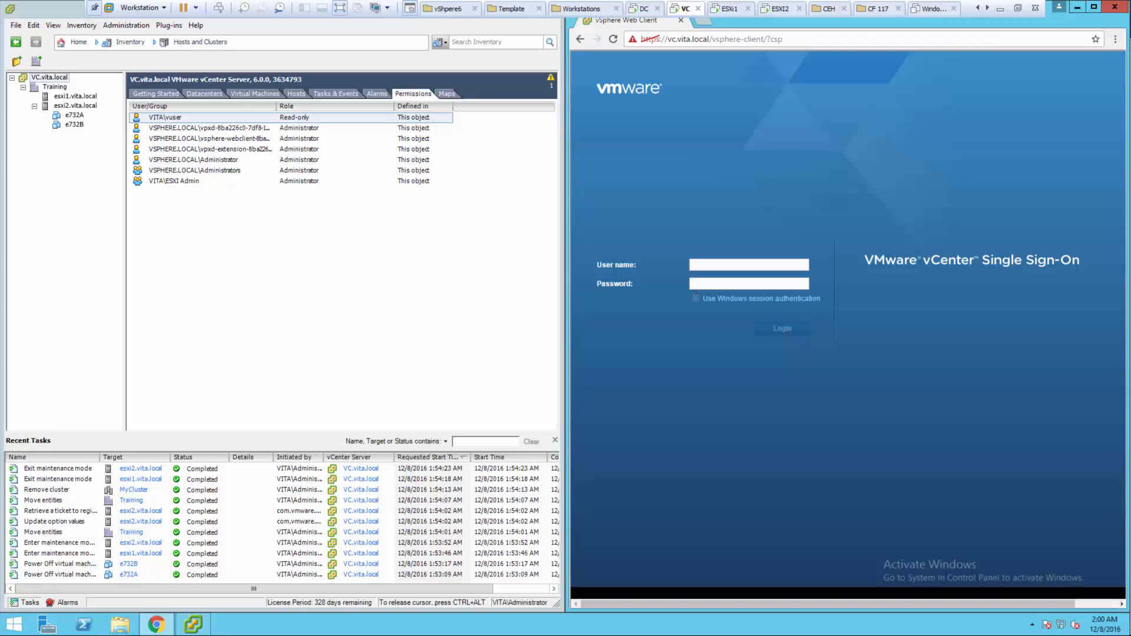
click(696, 299)
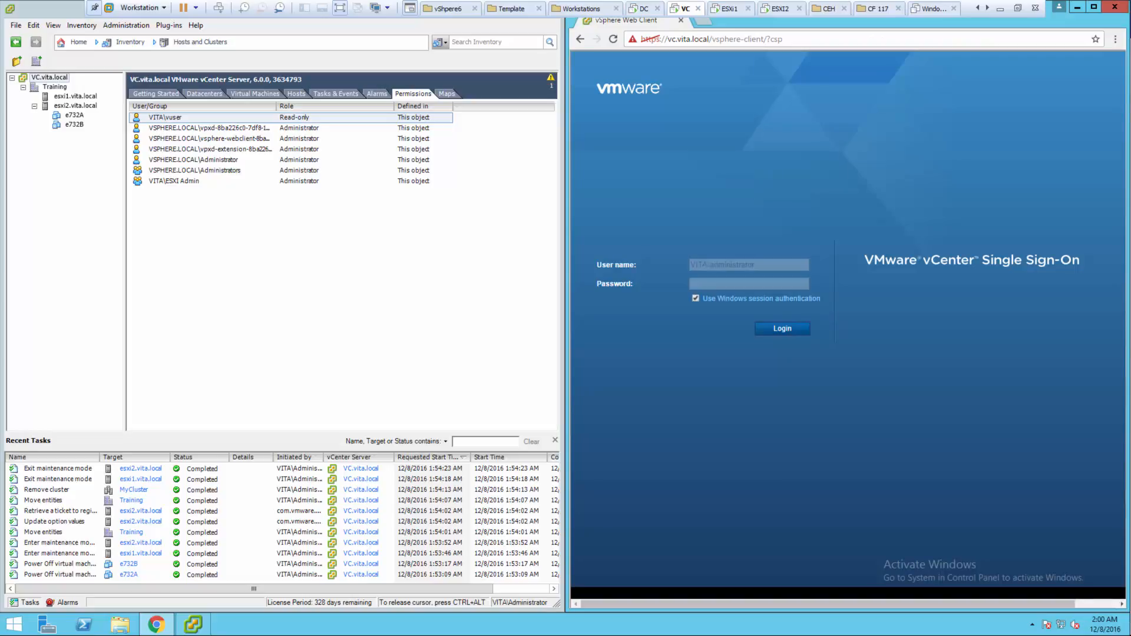
- Log in as the Windows domain administrator and open Administration > Roles
click(782, 329)
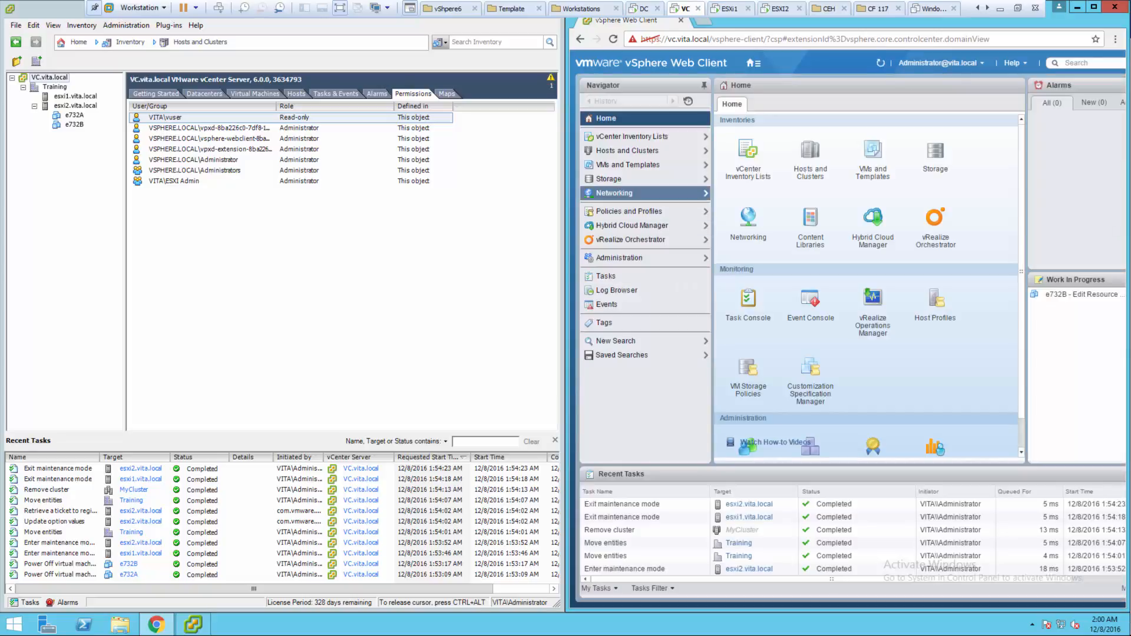
click(619, 258)
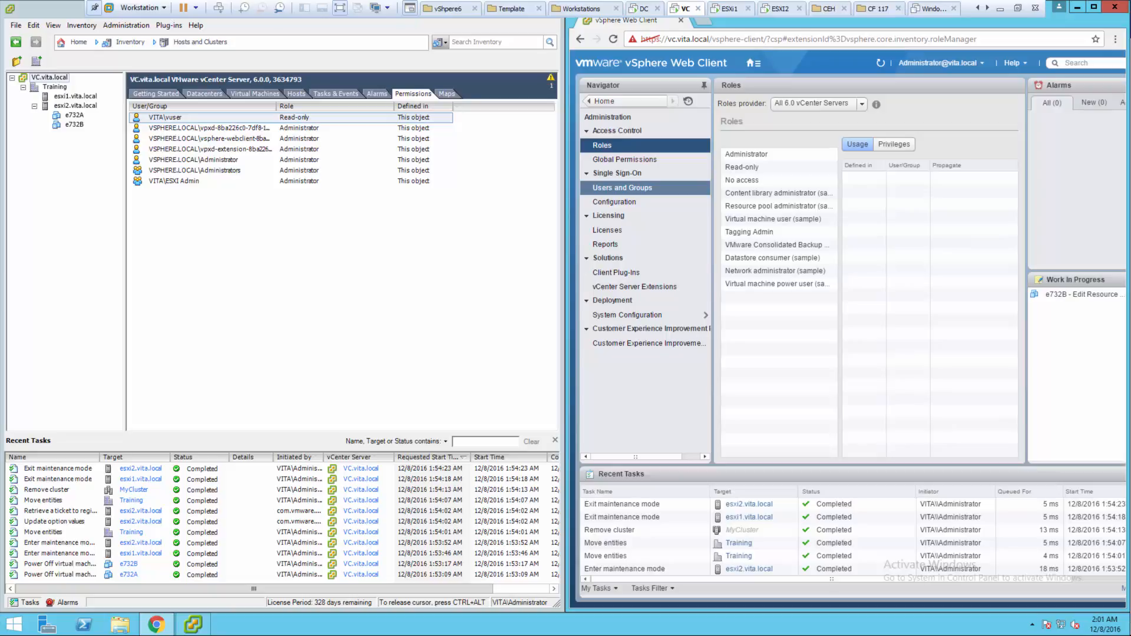
click(622, 187)
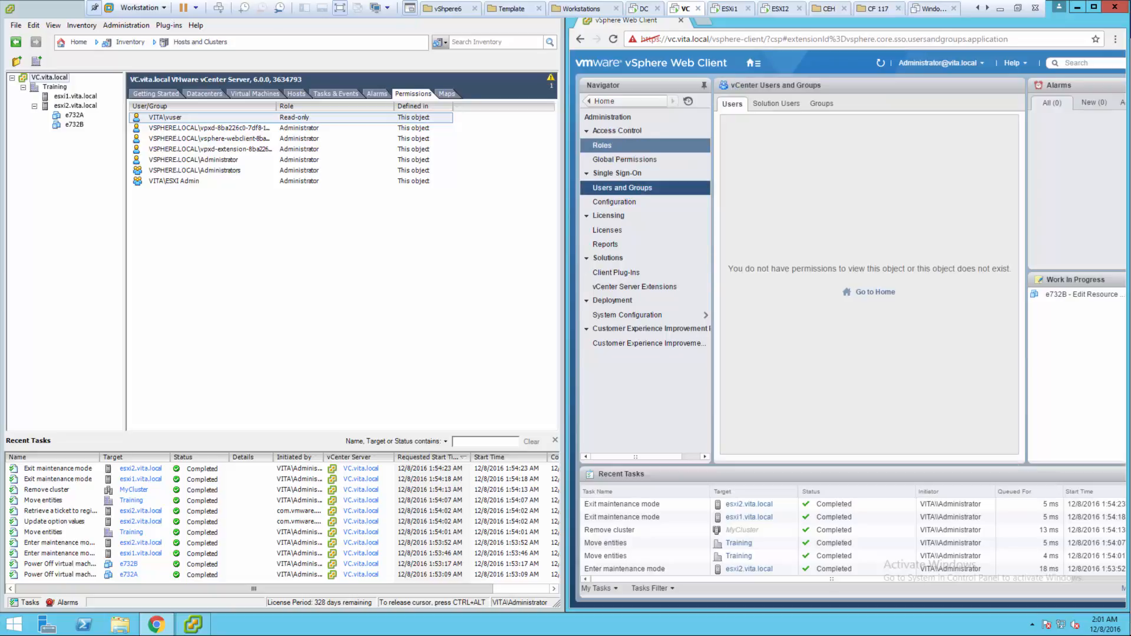
click(602, 145)
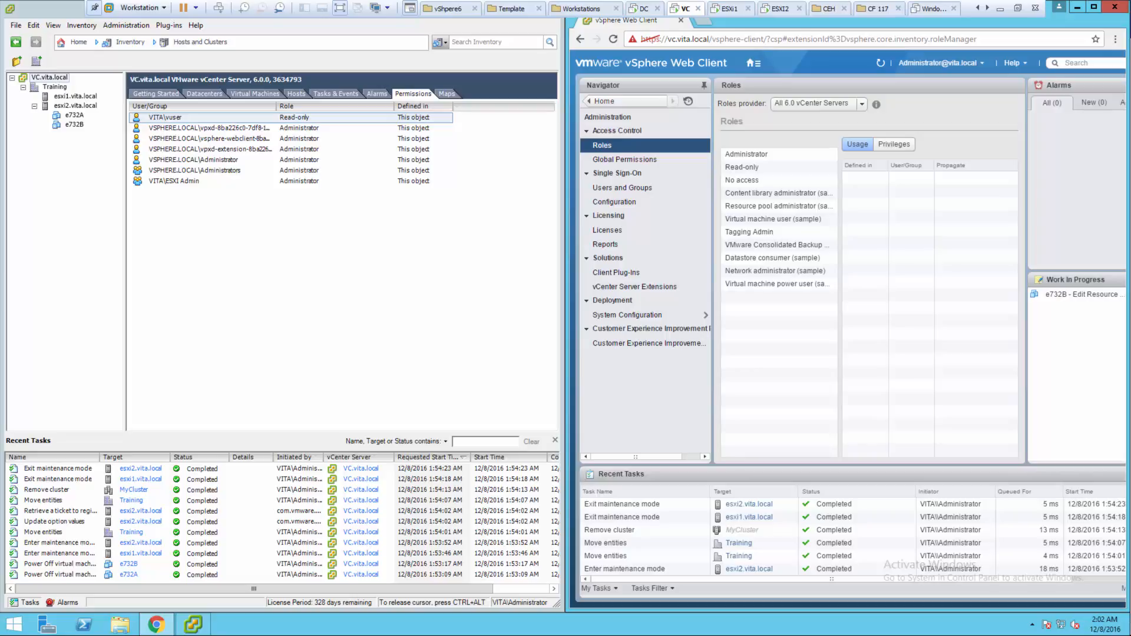
click(940, 63)
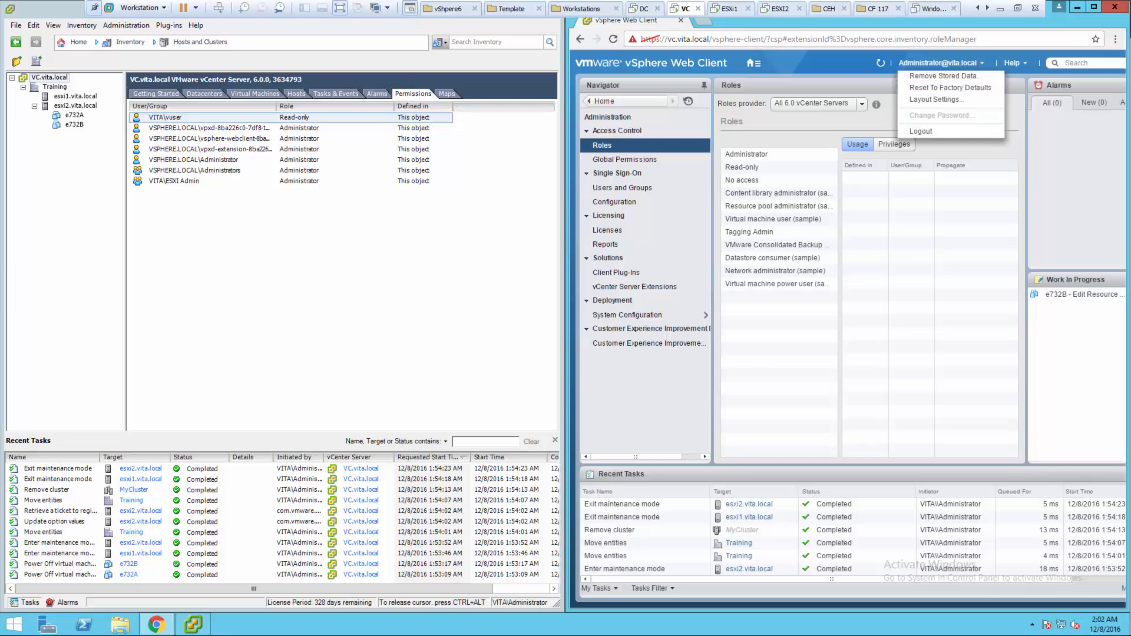
- Sign out and back in as the vsphere.local SSO administrator; return the desktop client Home
click(920, 130)
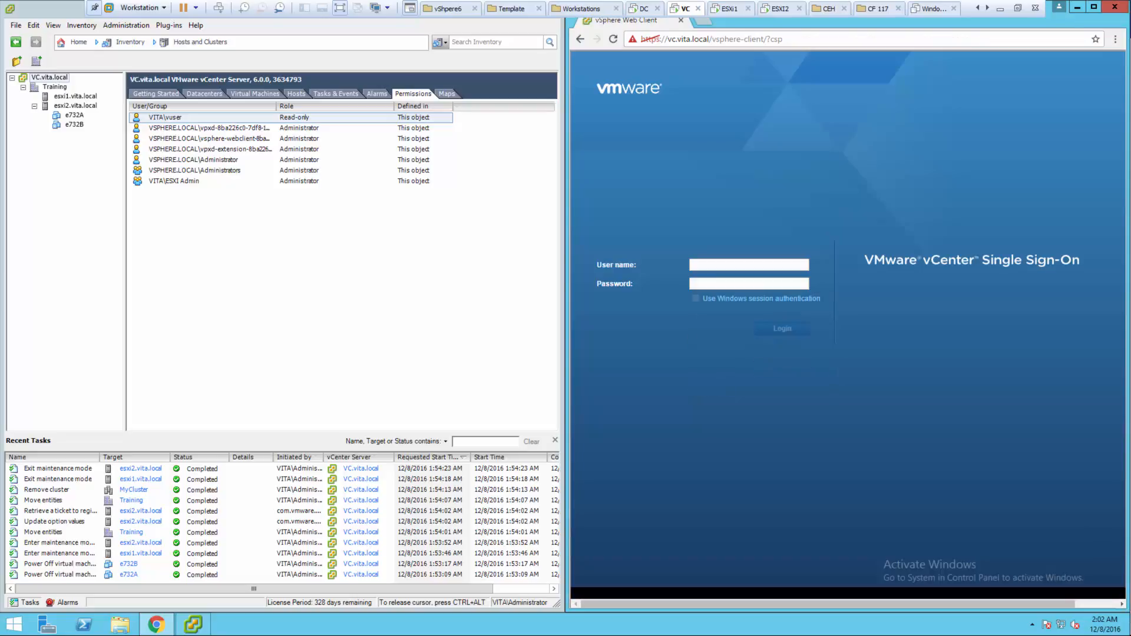
text(ad)
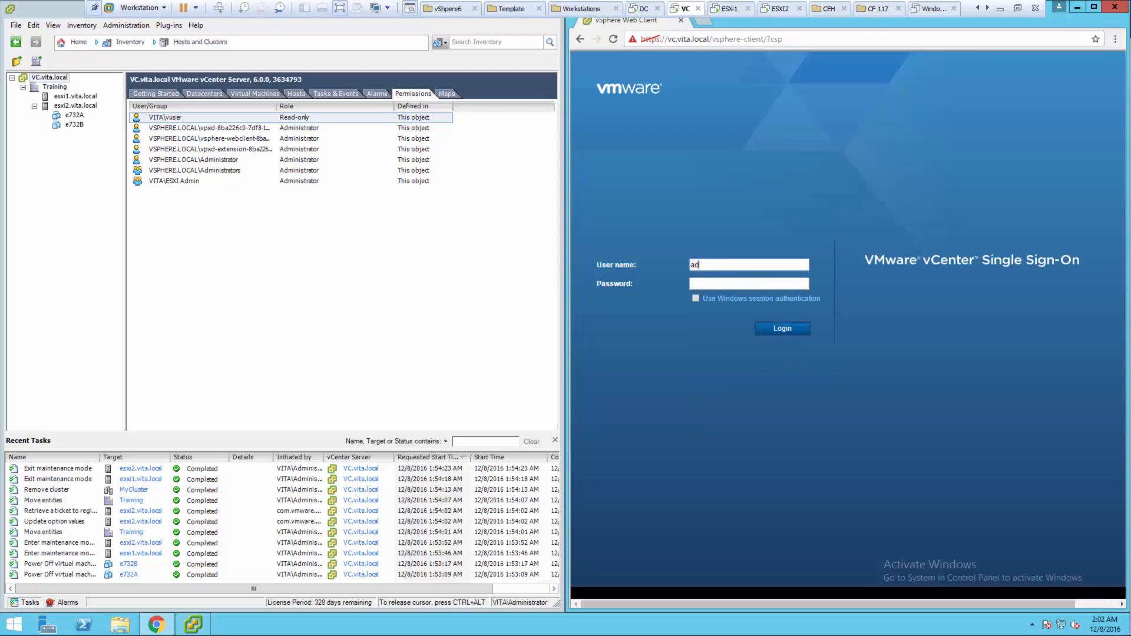
text(ministrator@vsphere.local)
key(Tab)
text(••••••••)
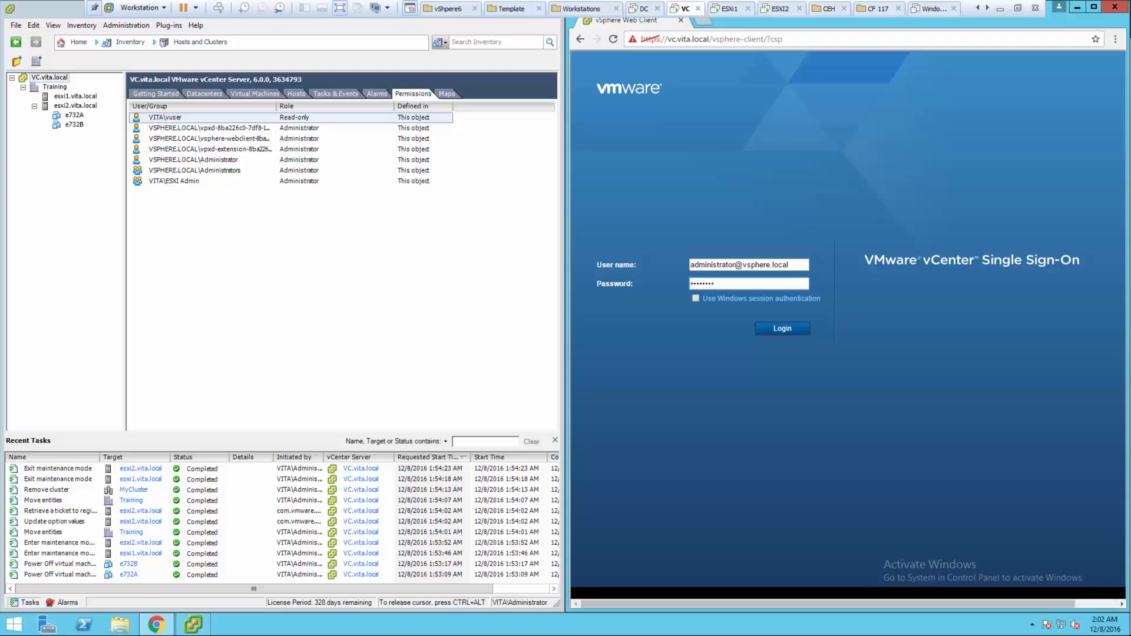
text(•)
key(Return)
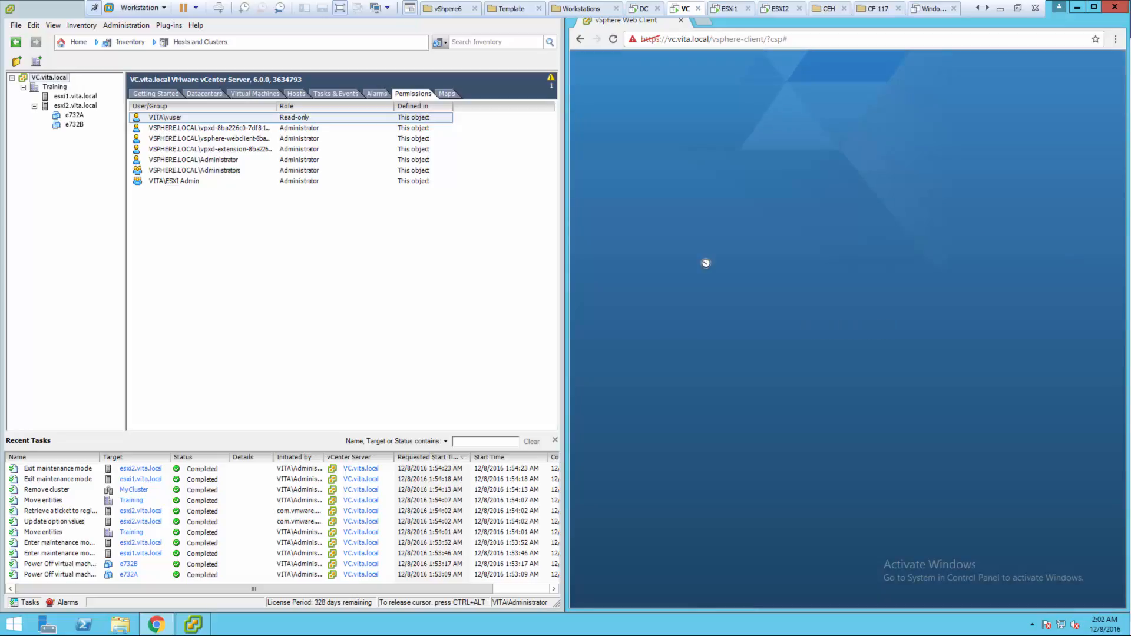
click(79, 42)
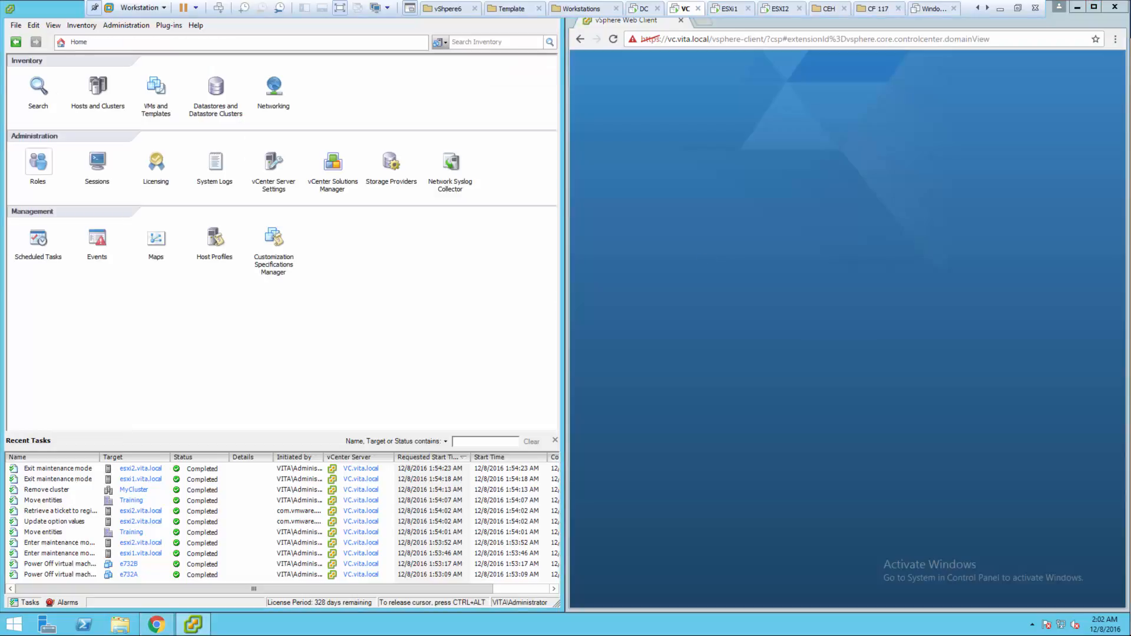
- Drop the desktop client's Add New Role dialog and start Create Role from the Web Client's Roles page
click(38, 161)
right_click(87, 252)
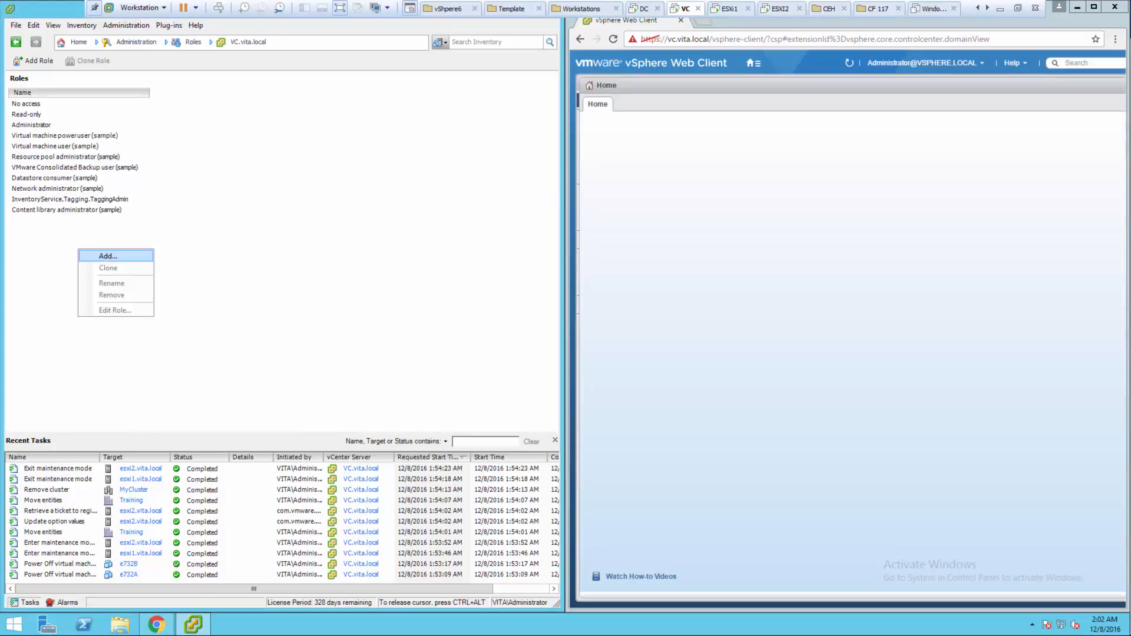
click(100, 256)
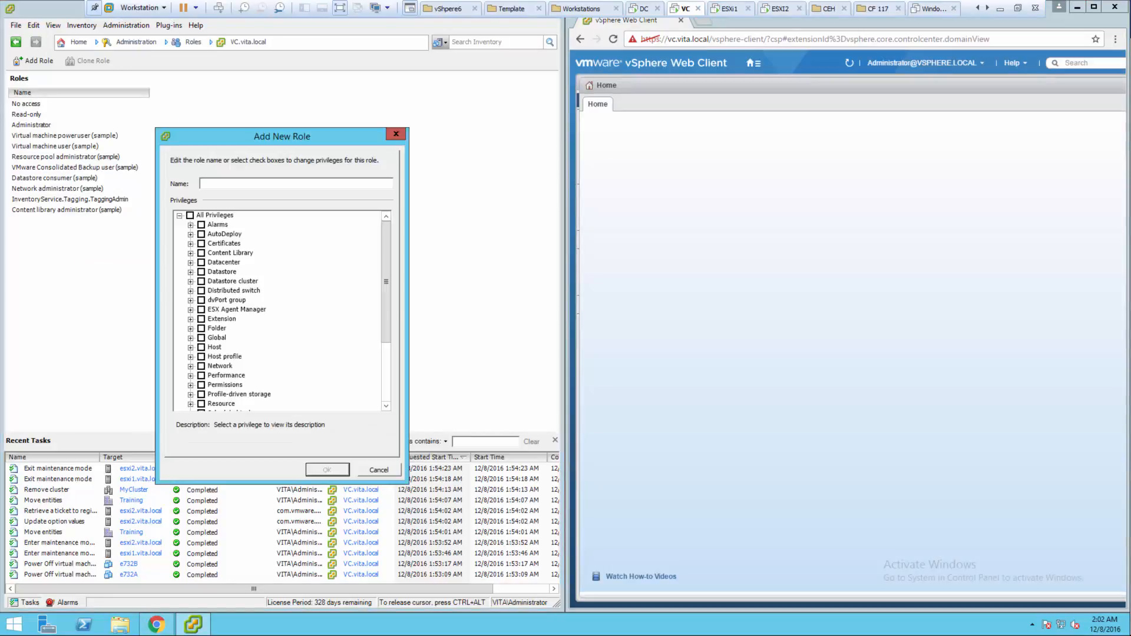
click(396, 133)
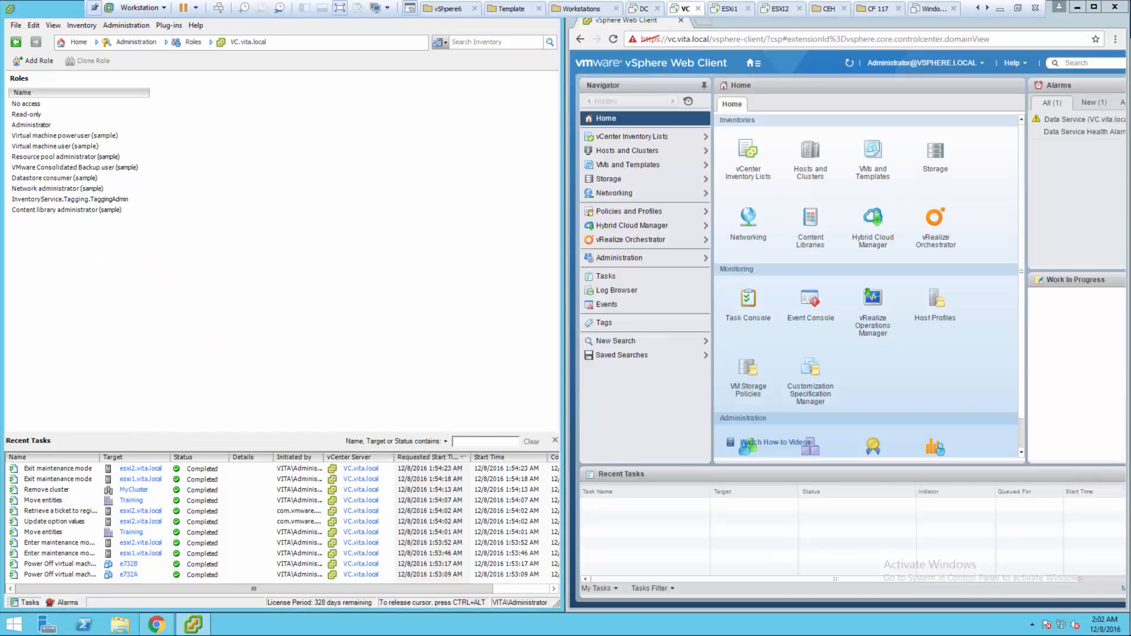
click(619, 258)
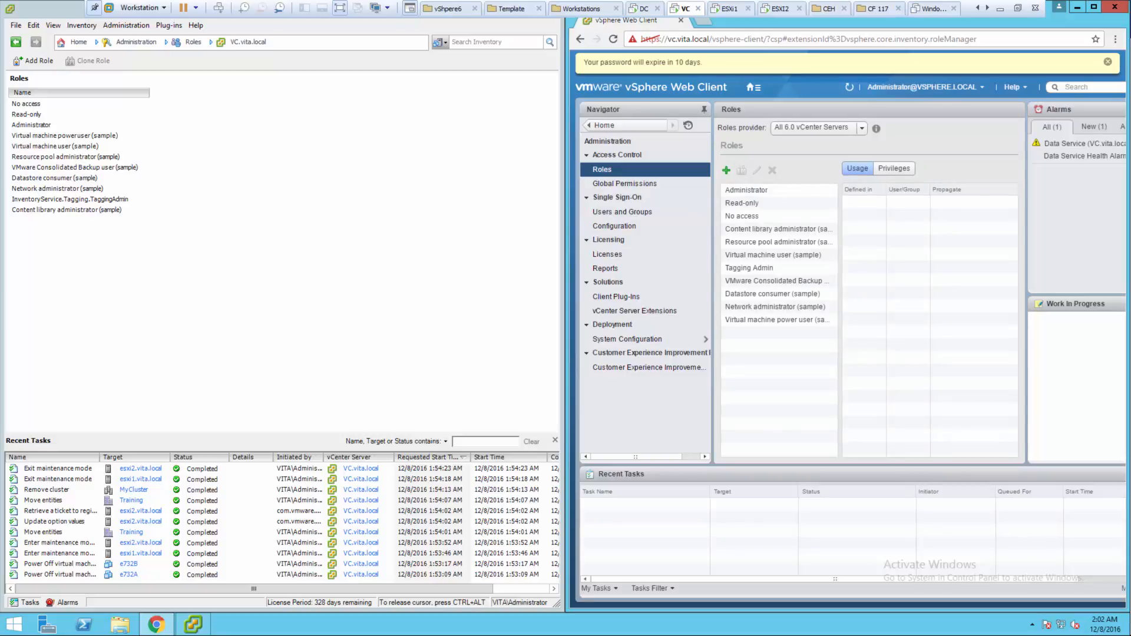
click(726, 170)
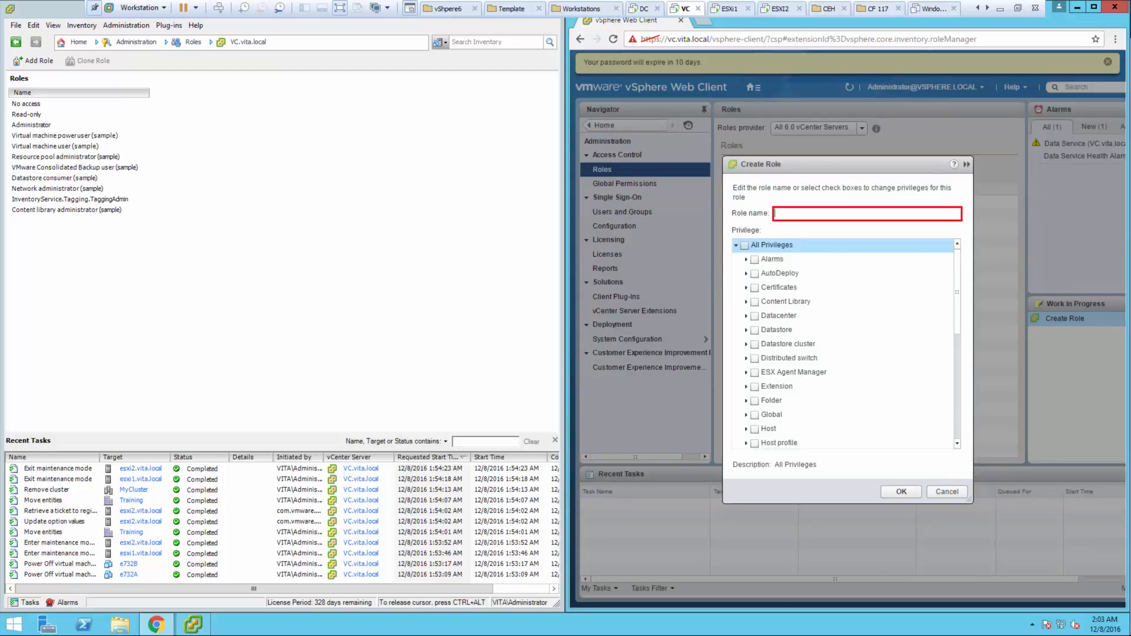
- Replace the mistyped role name with 'Deployer' and select the Datastore privilege category
text(Tem)
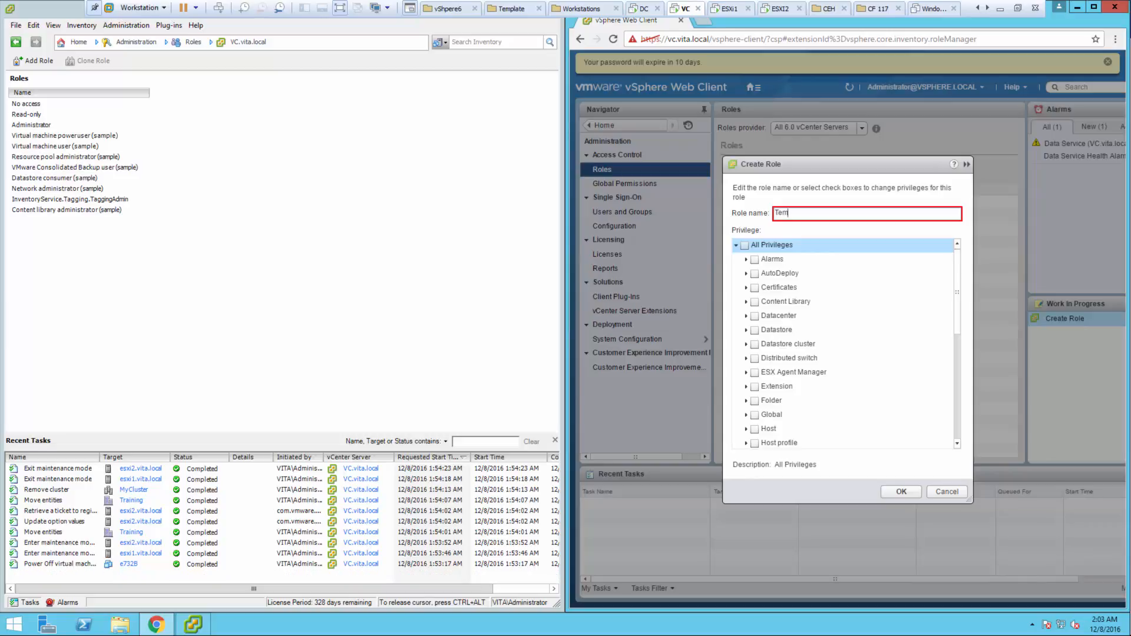
key(BackSpace)
key(BackSpace)
key(BackSpace)
text(Deployer)
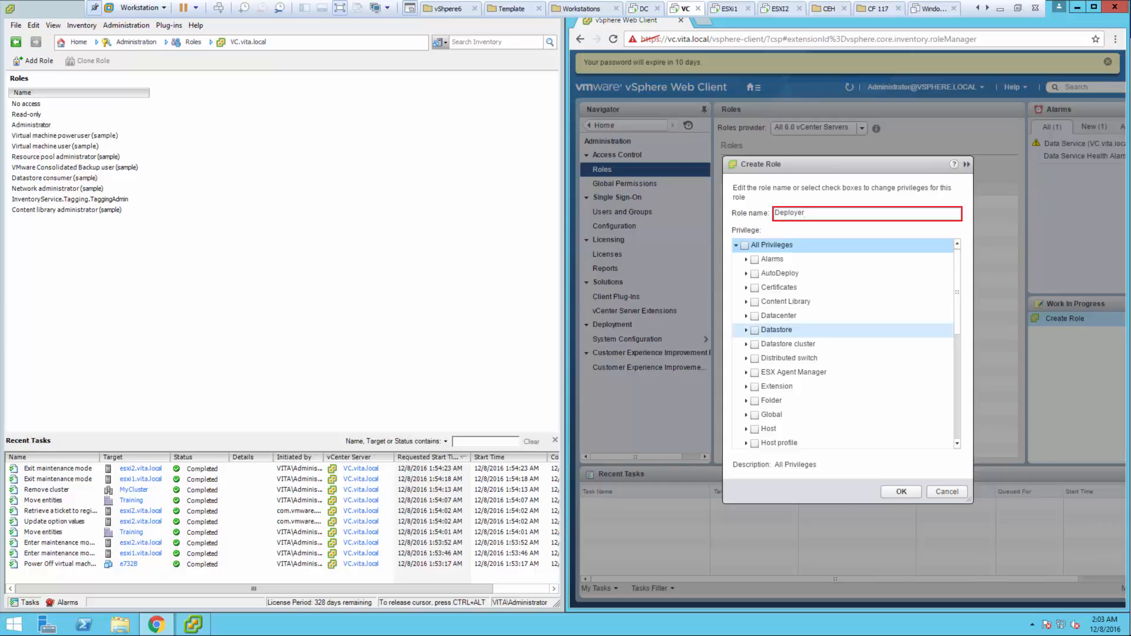
click(777, 330)
- Grant the Datastore Allocate space and Network Assign network privileges
click(747, 330)
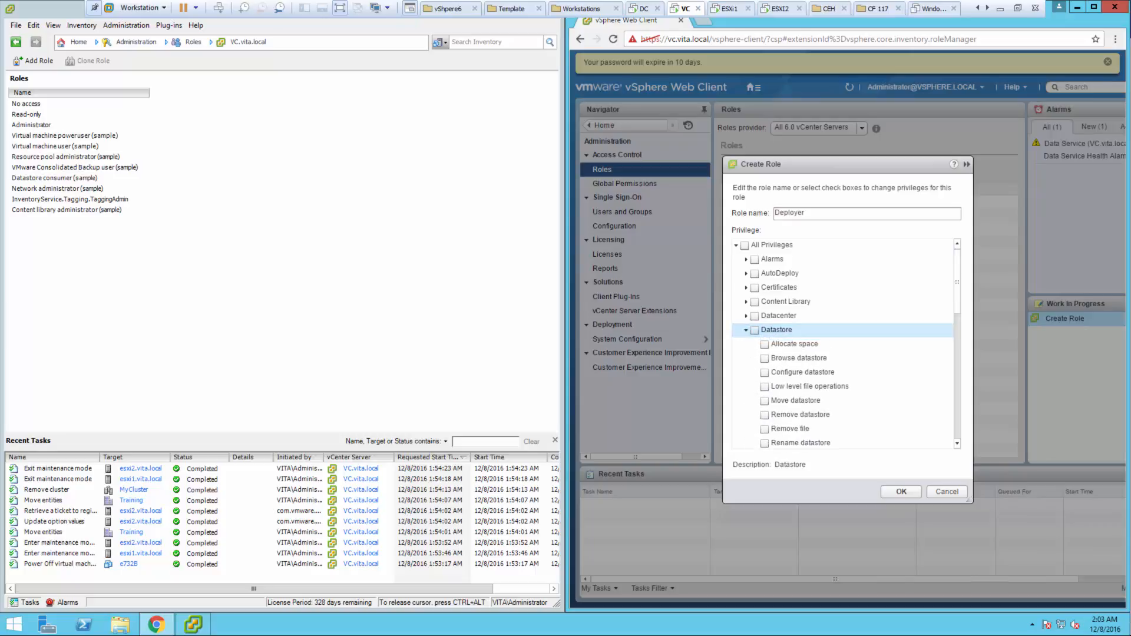
click(764, 344)
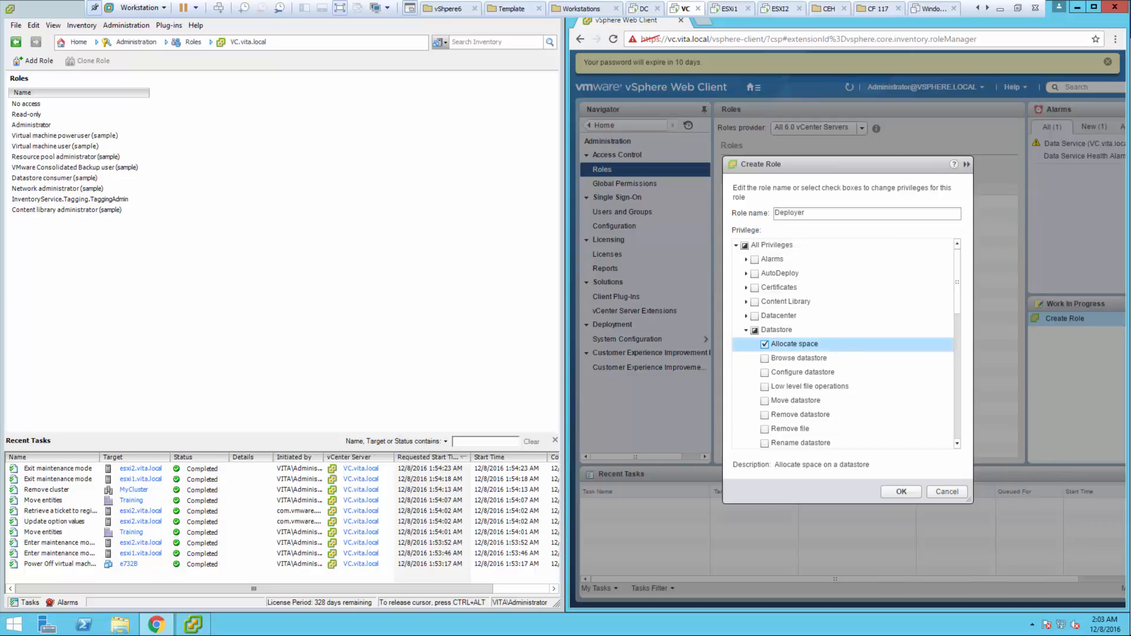
click(747, 330)
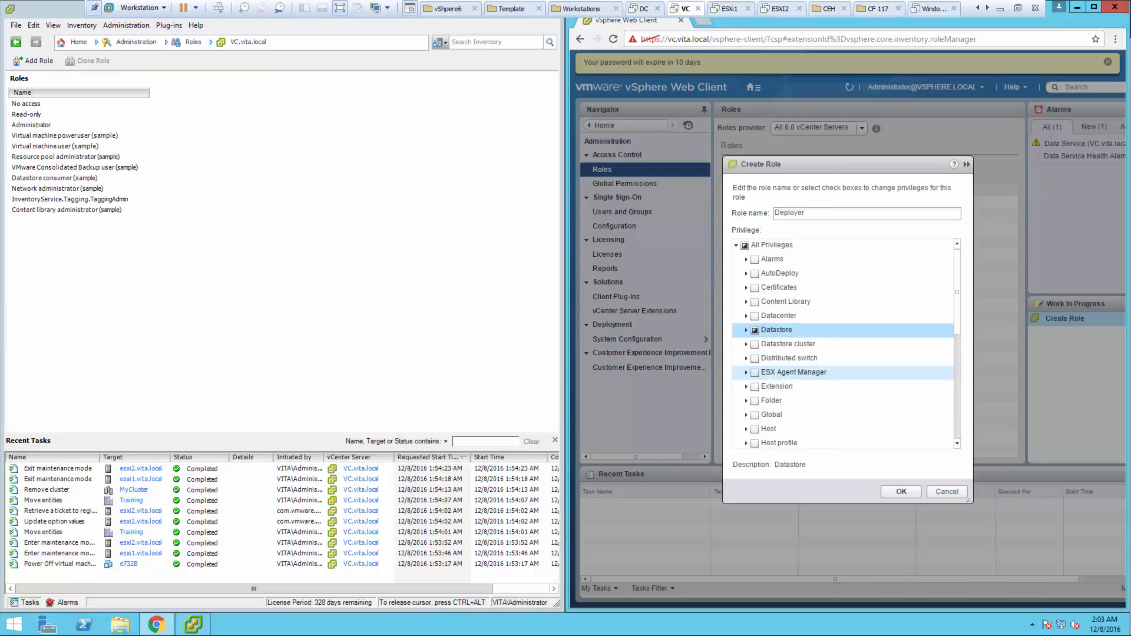
scroll(825, 372, down, 2)
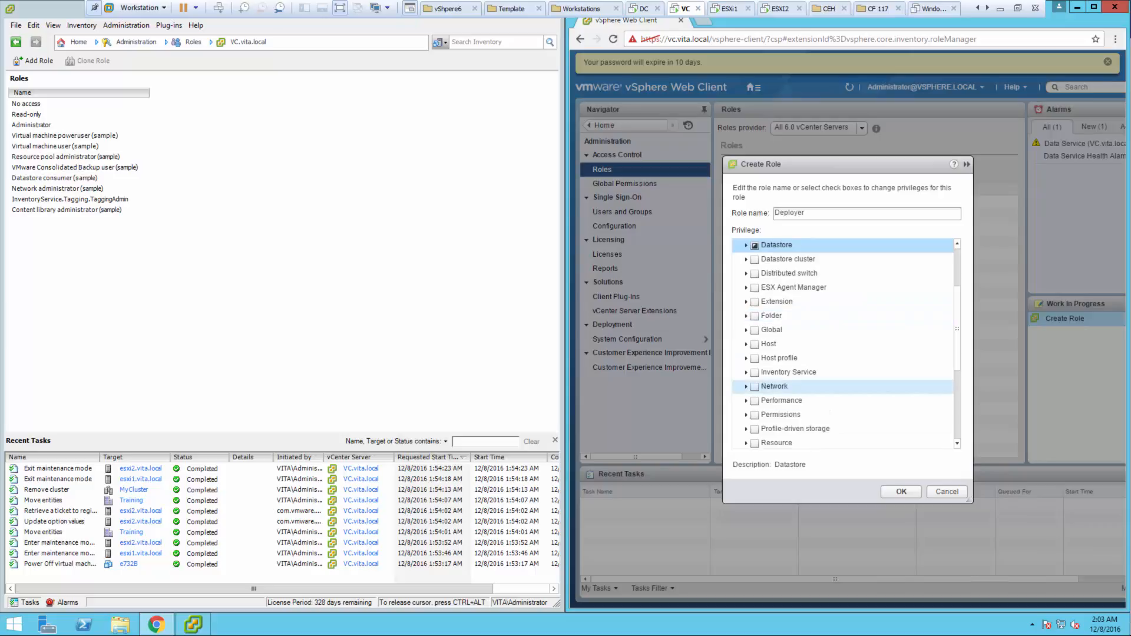
click(745, 387)
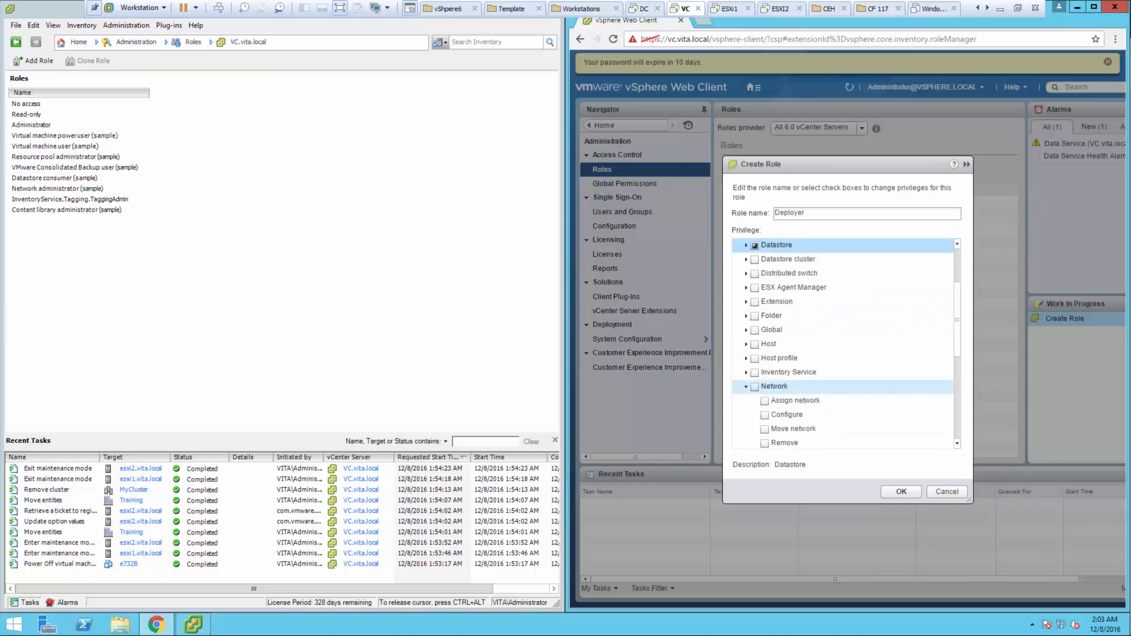
click(765, 402)
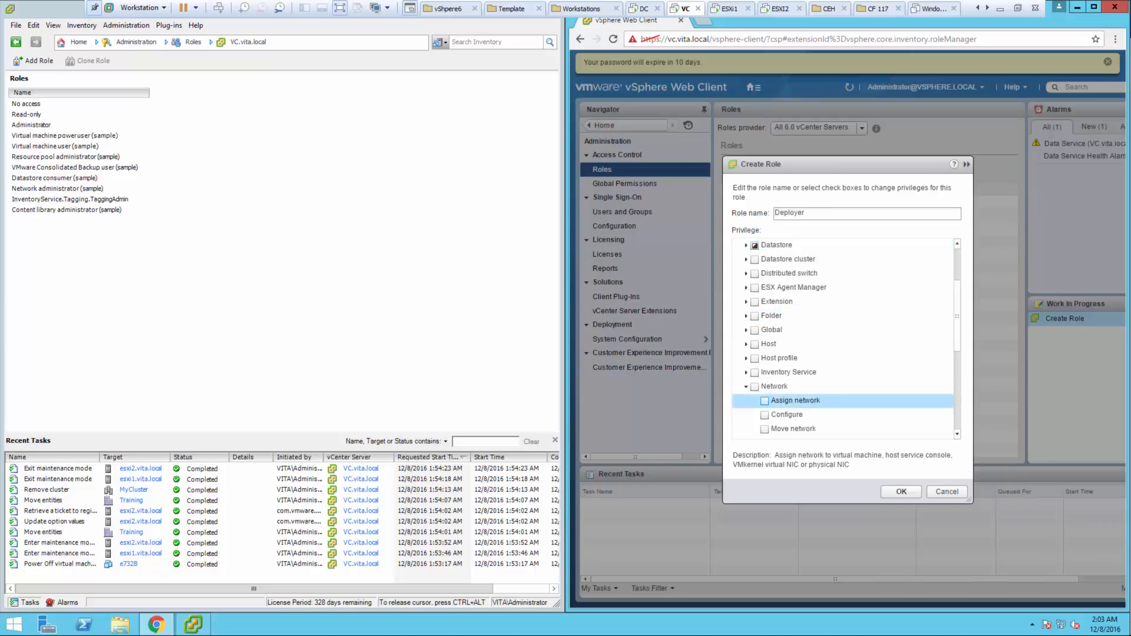
click(765, 401)
click(746, 387)
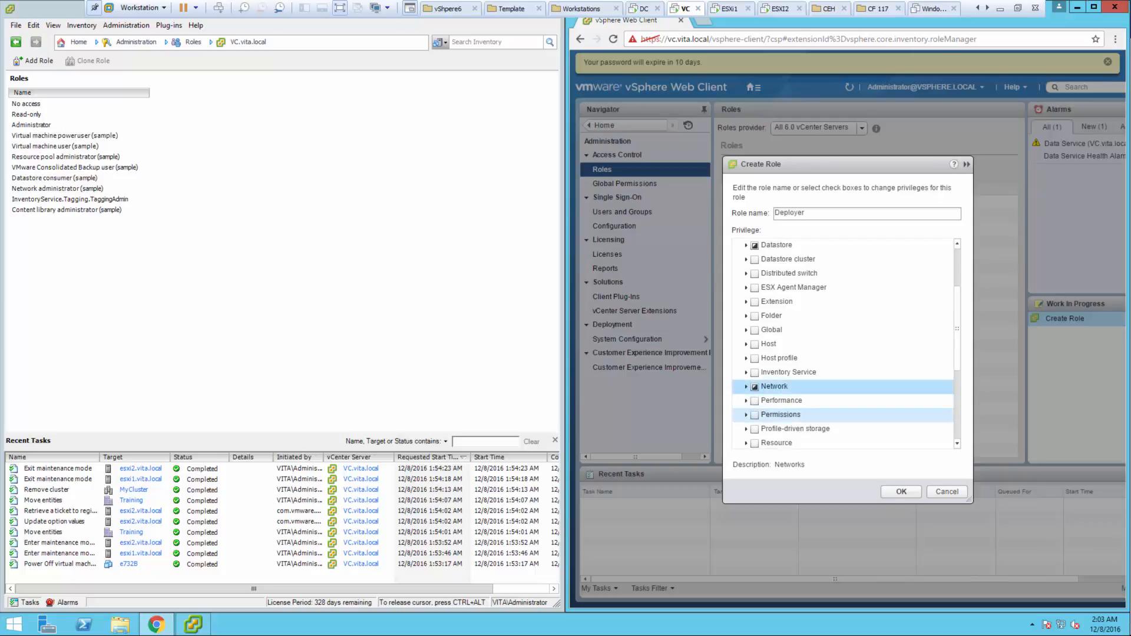
- Grant the Resource privilege Assign virtual machine to resource pool
click(777, 442)
scroll(778, 400, down, 3)
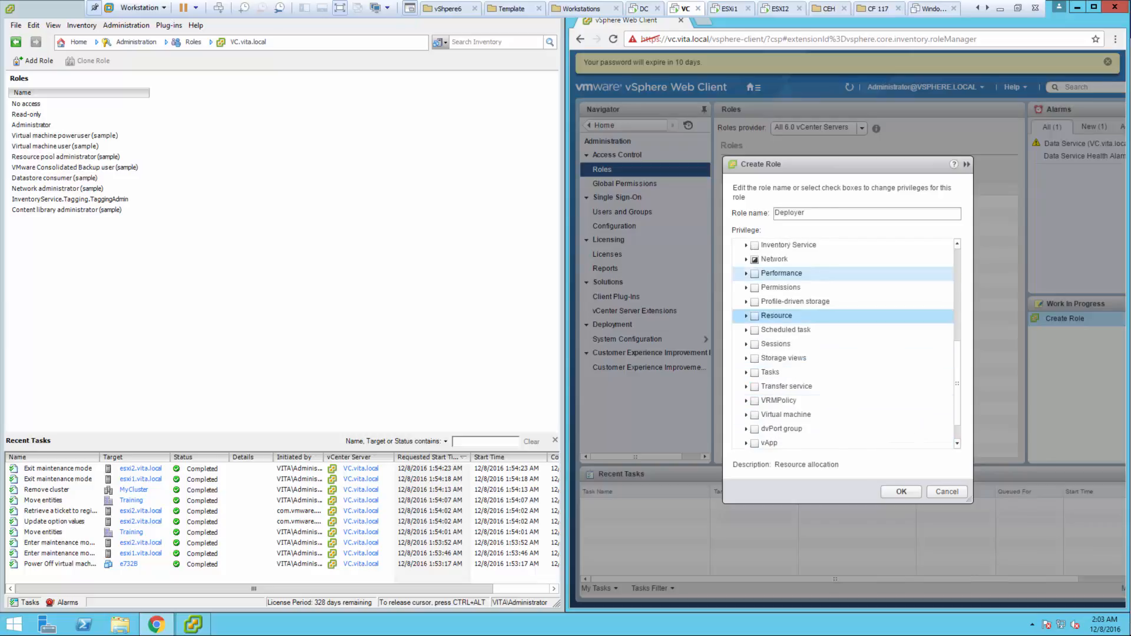
click(746, 316)
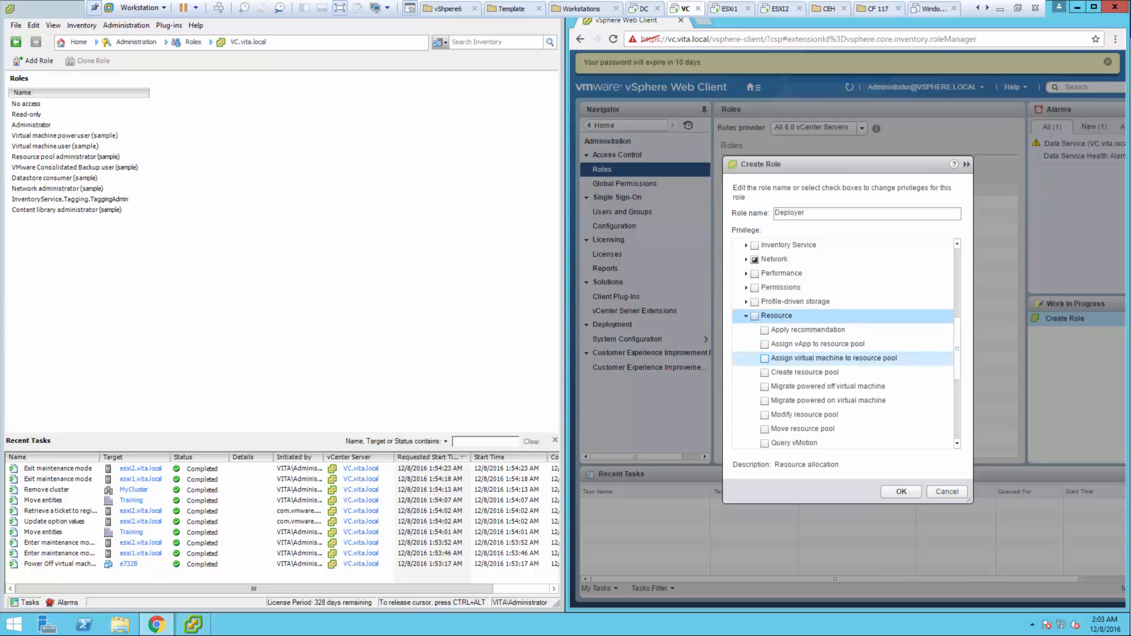
click(765, 358)
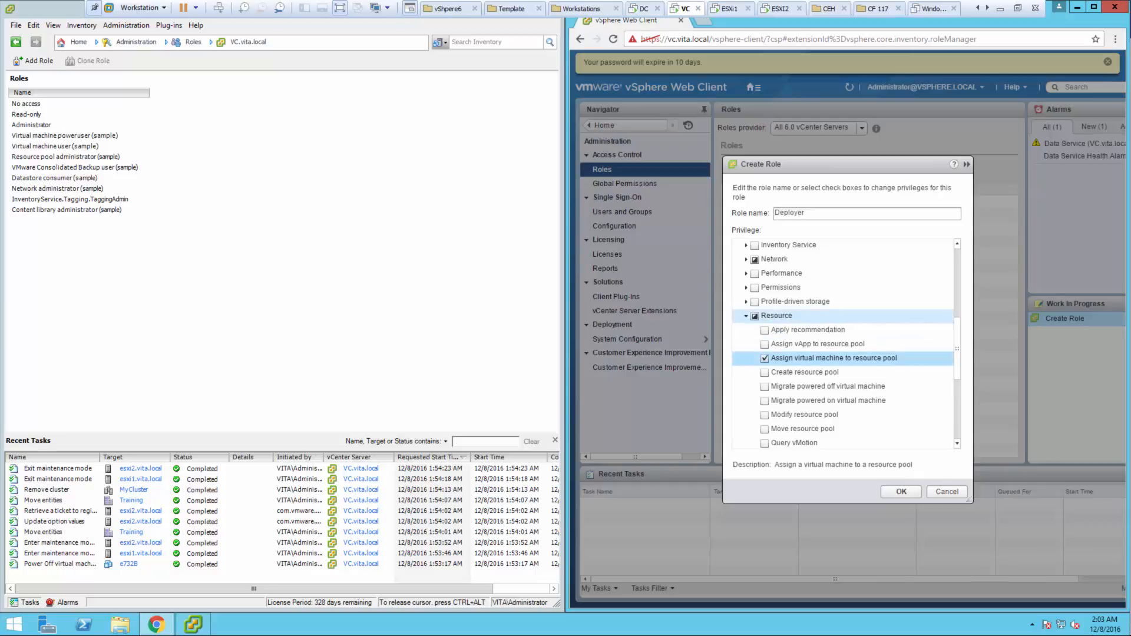
click(776, 317)
click(746, 316)
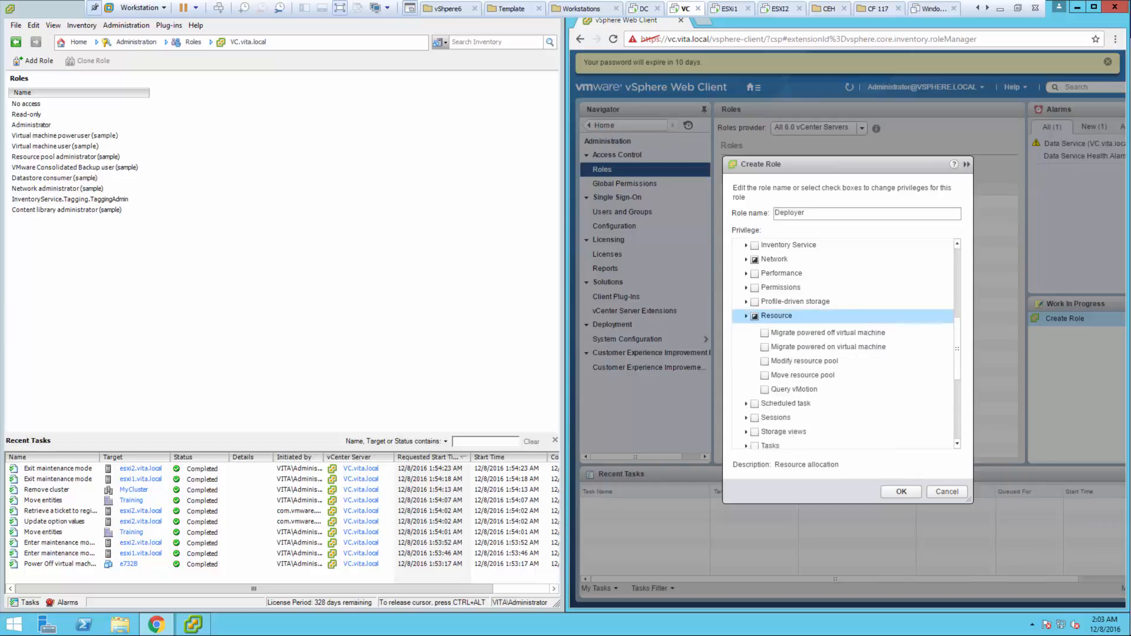
scroll(766, 317, down, 2)
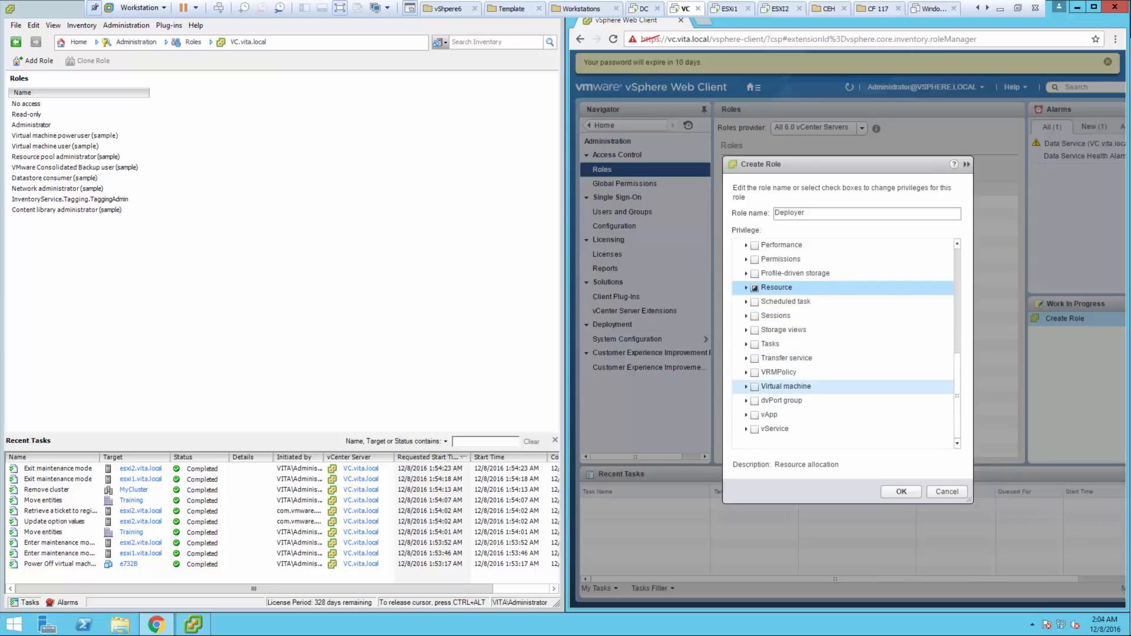
- Grant the Virtual machine Configuration privileges Add new disk and Add or remove device
click(746, 386)
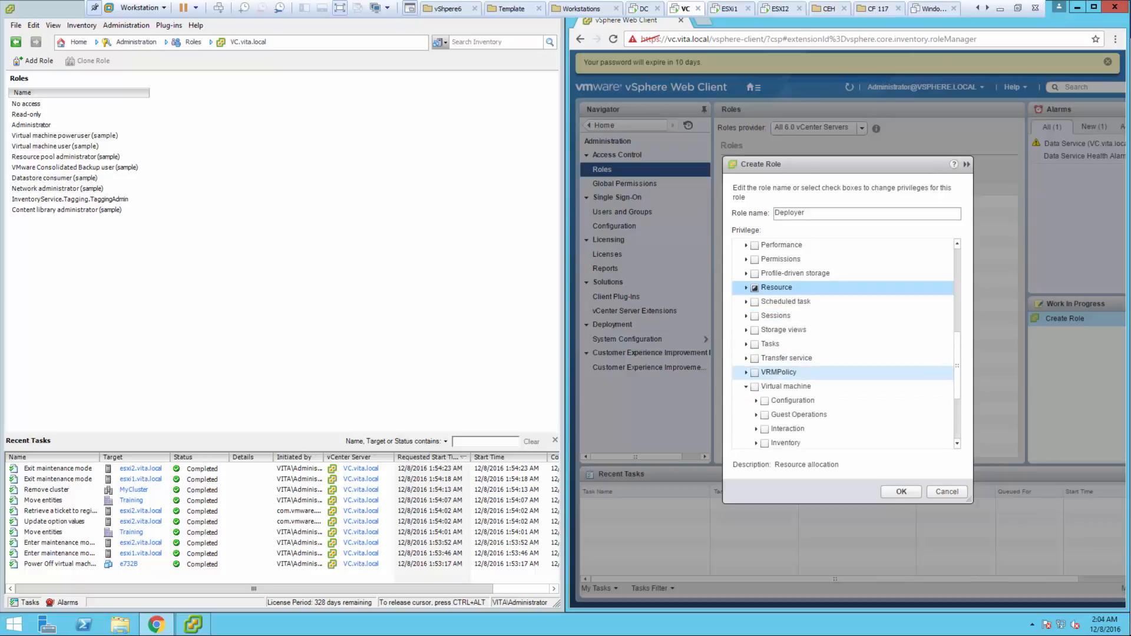
scroll(784, 354, down, 4)
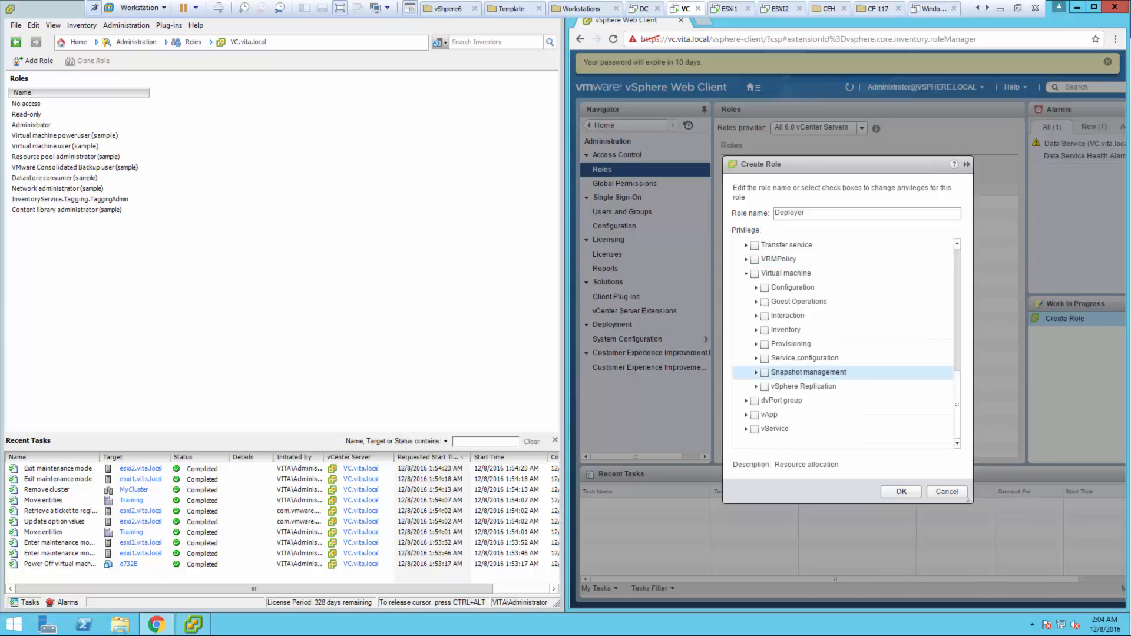
click(756, 287)
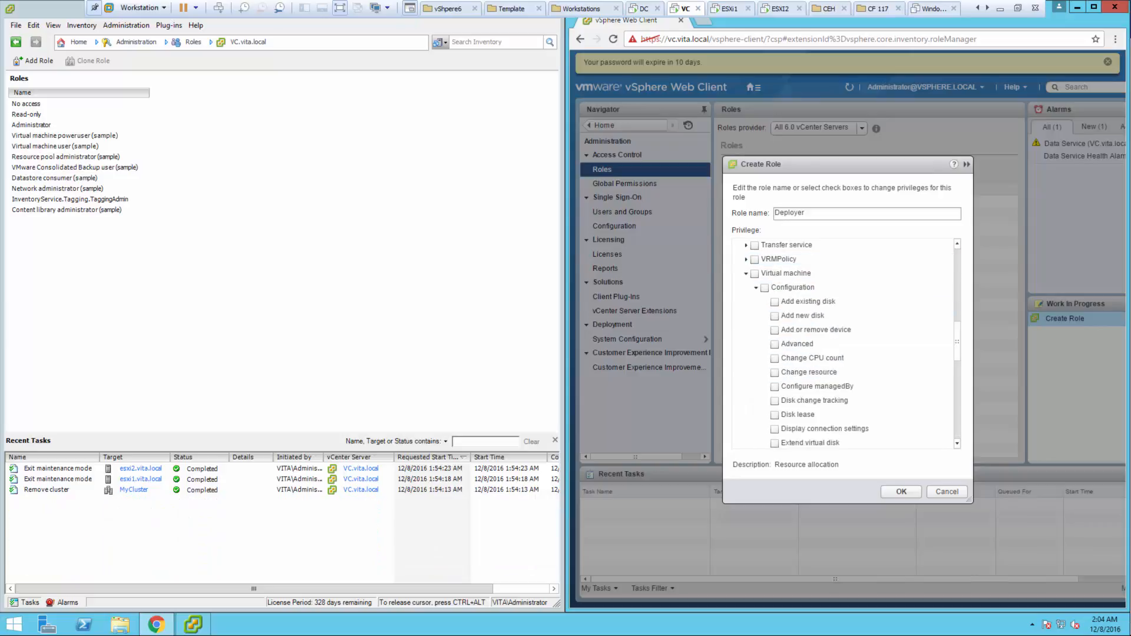
click(775, 316)
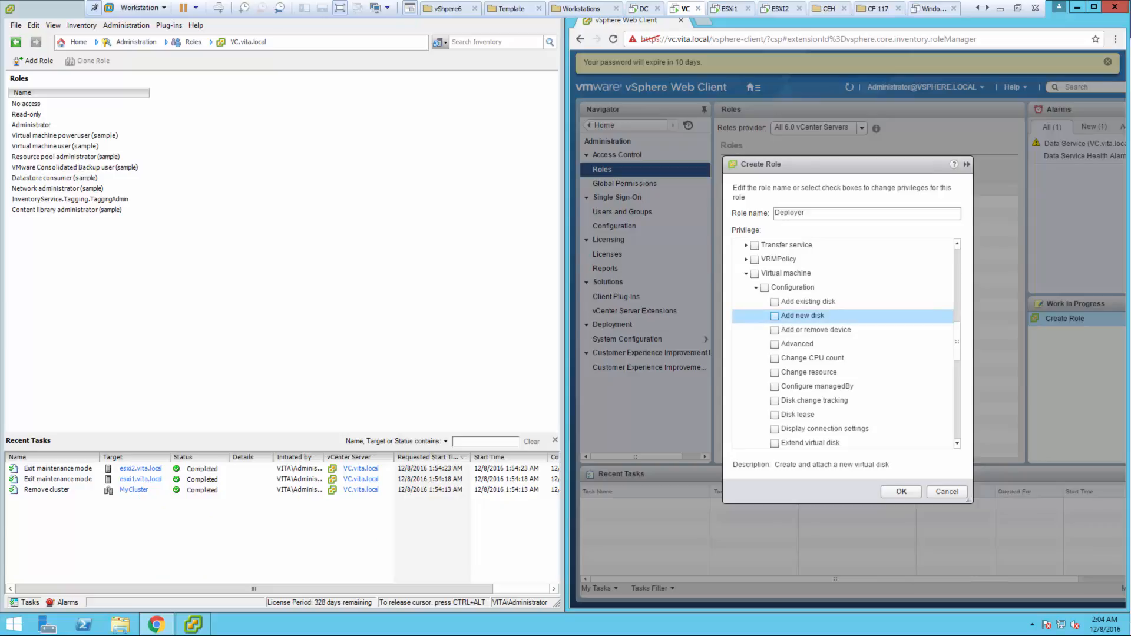
click(775, 316)
click(775, 331)
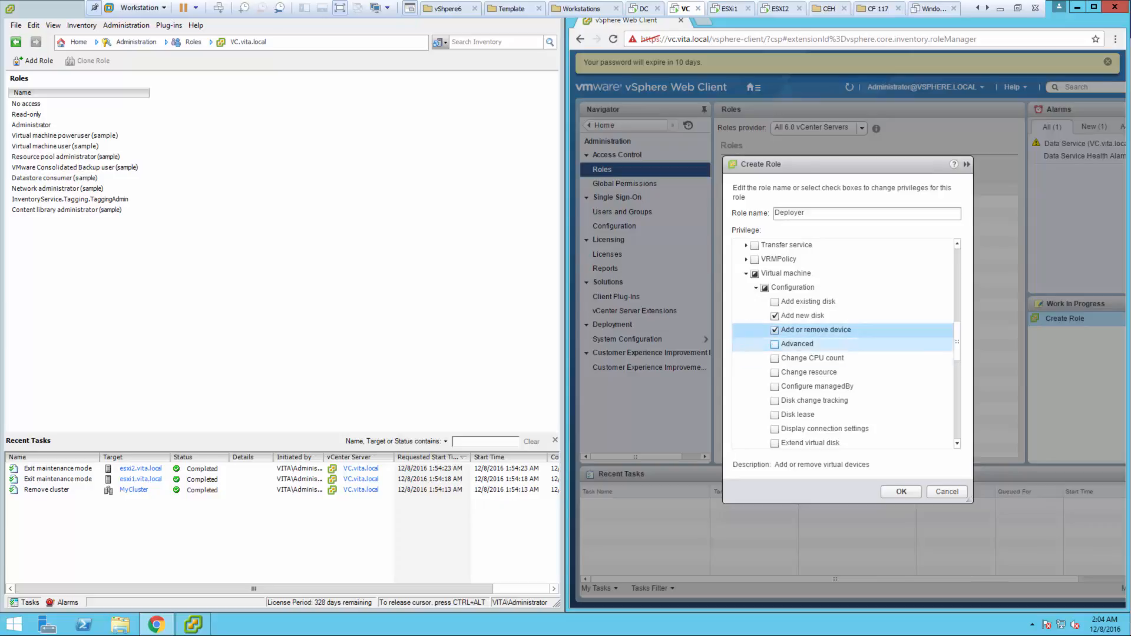
scroll(774, 387, down, 3)
click(775, 386)
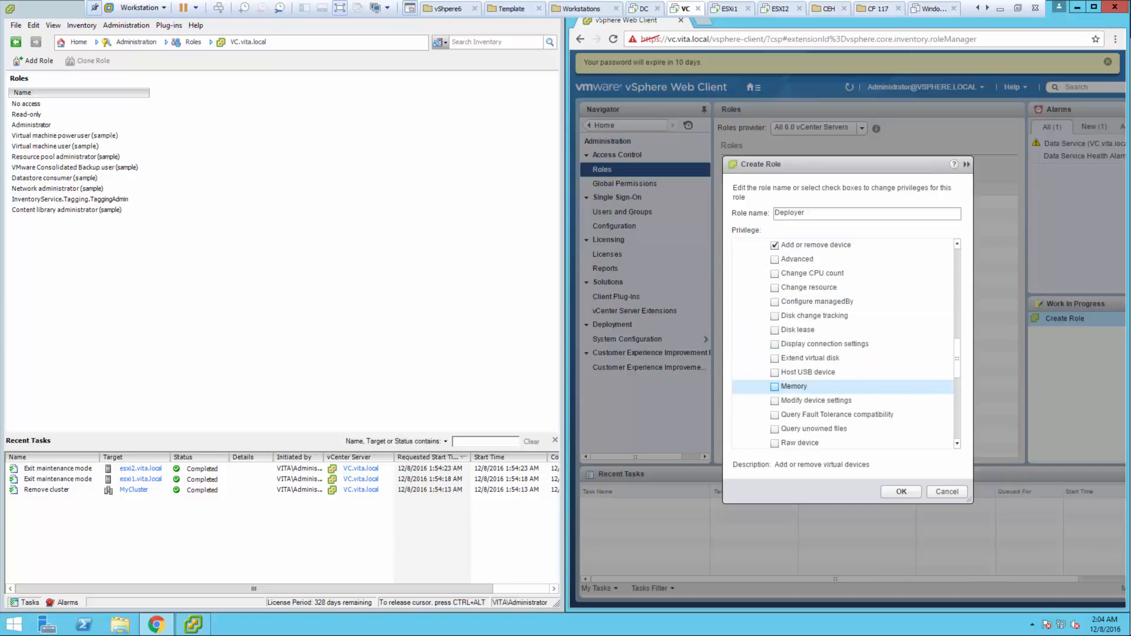
scroll(775, 386, up, 3)
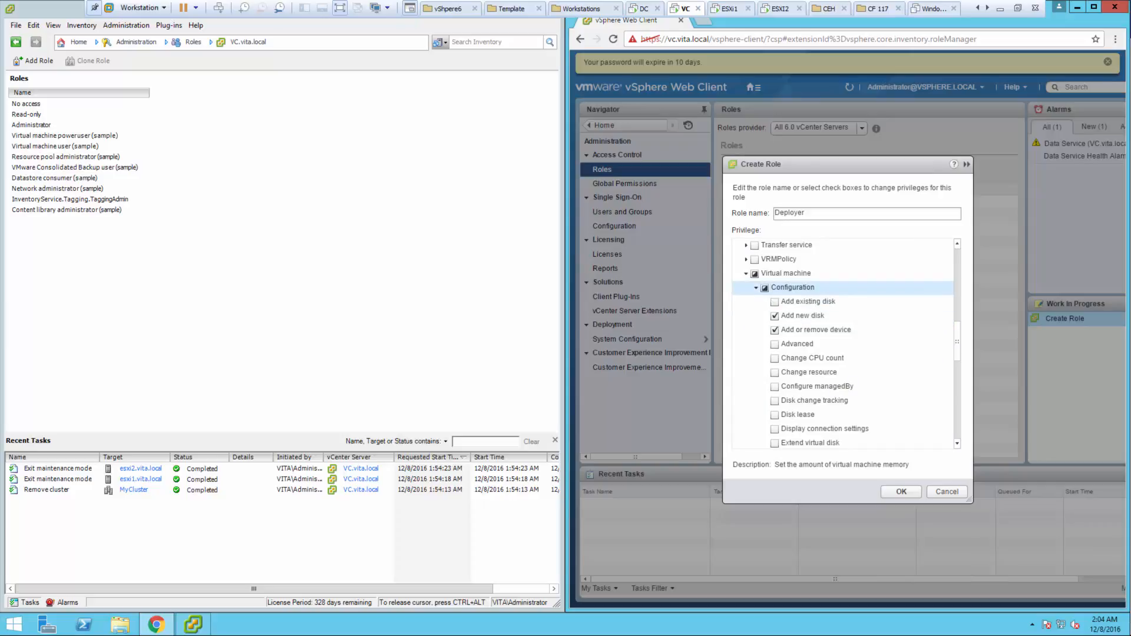
click(756, 288)
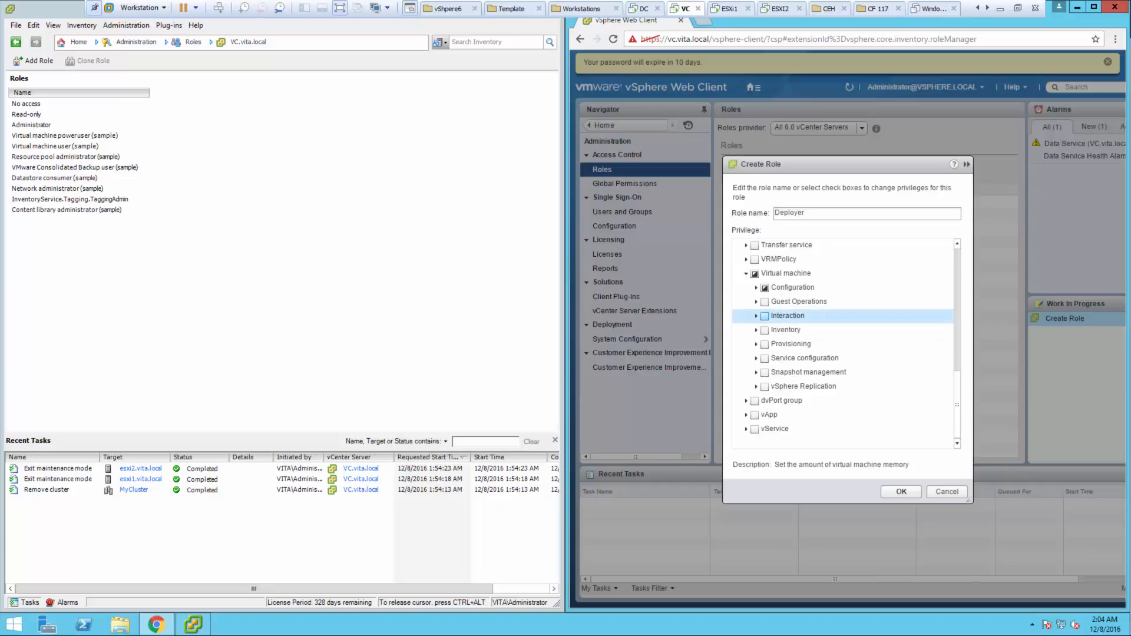
- Grant the virtual machine Interaction privileges and the Inventory Create from existing privilege
click(765, 316)
scroll(764, 316, up, 9)
scroll(765, 316, down, 2)
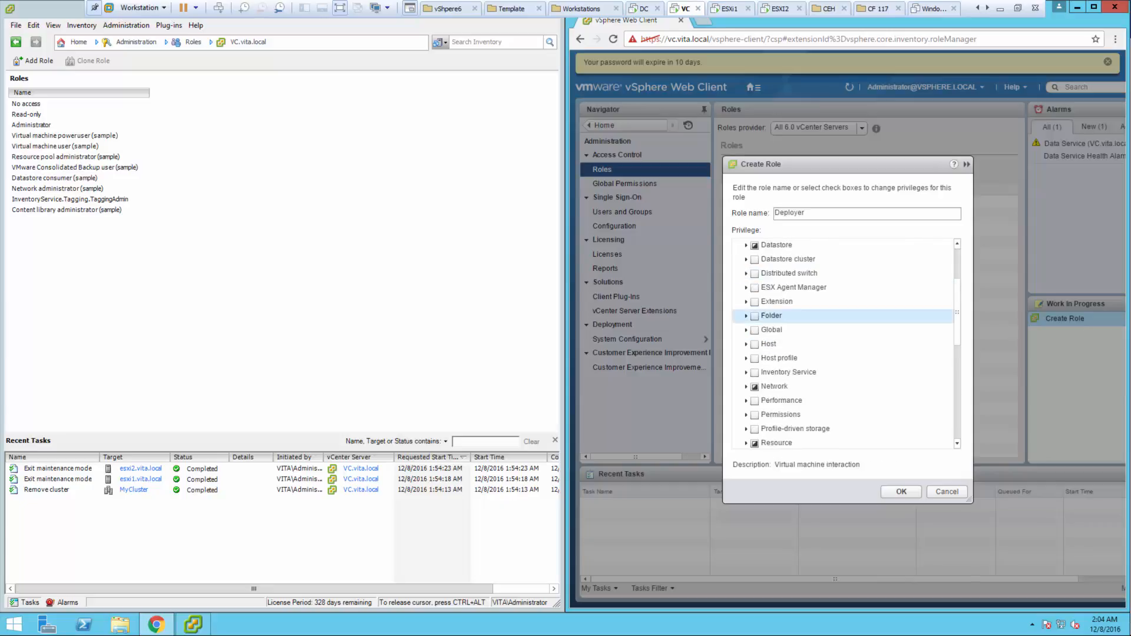
scroll(765, 317, down, 2)
scroll(764, 316, down, 5)
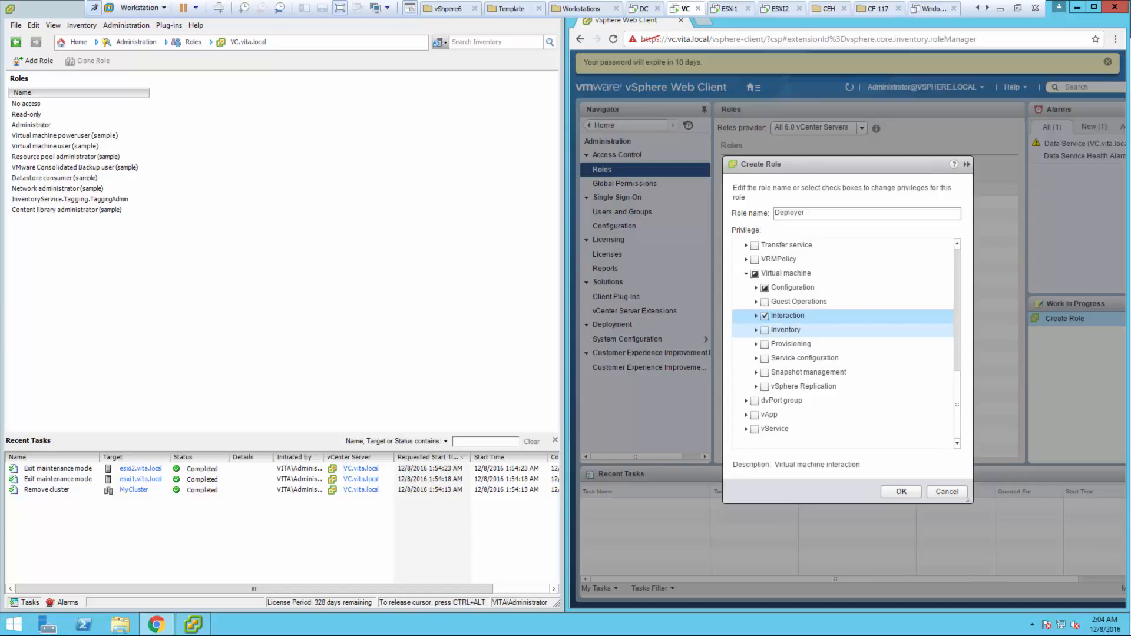
click(756, 330)
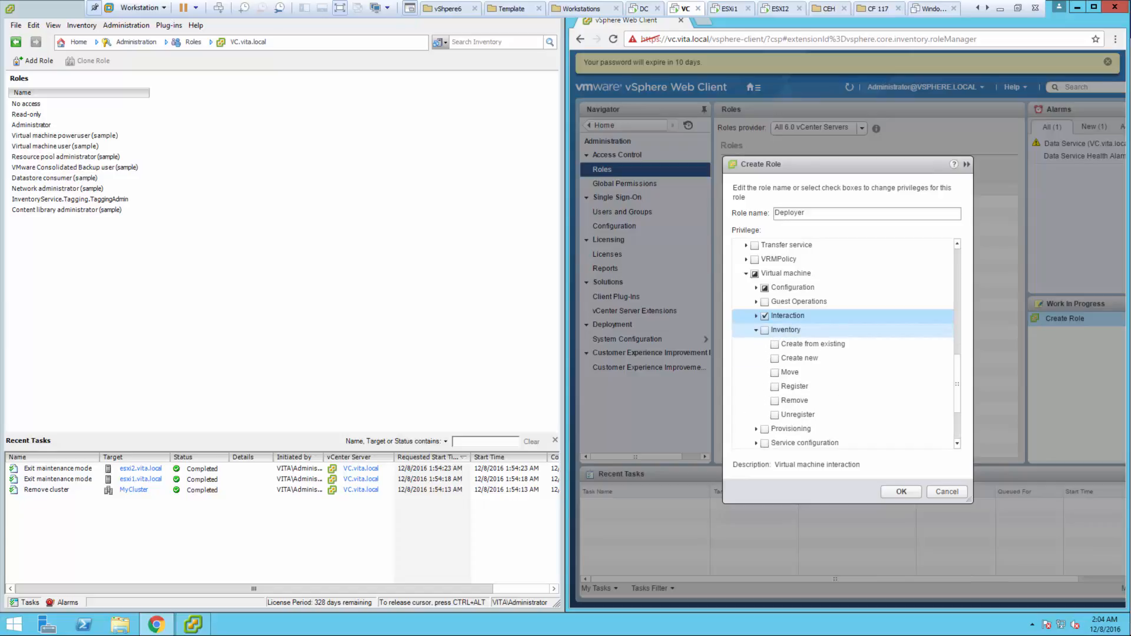
click(774, 345)
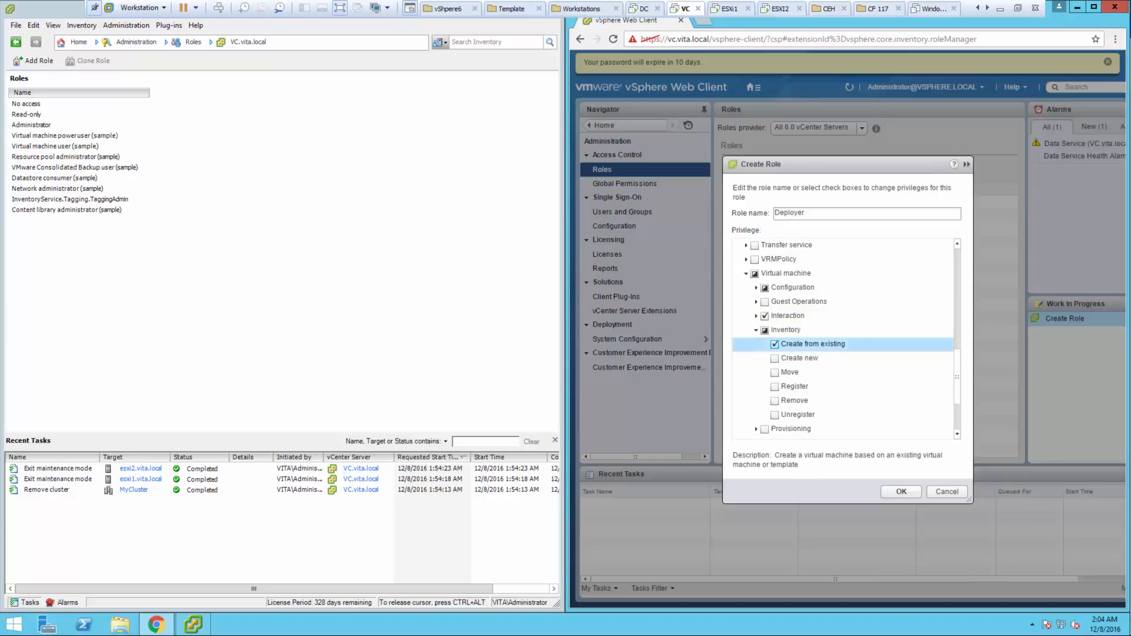
click(756, 330)
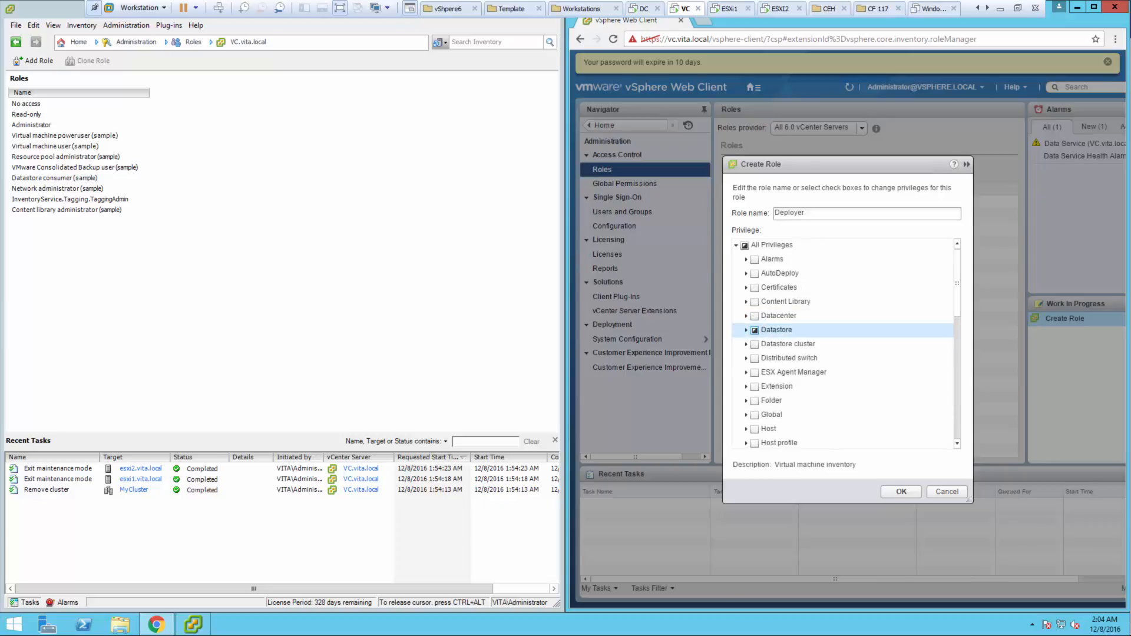
- Grant Provisioning's Deploy template, Read customization specifications and Customize, then save the Deployer role
scroll(778, 353, down, 8)
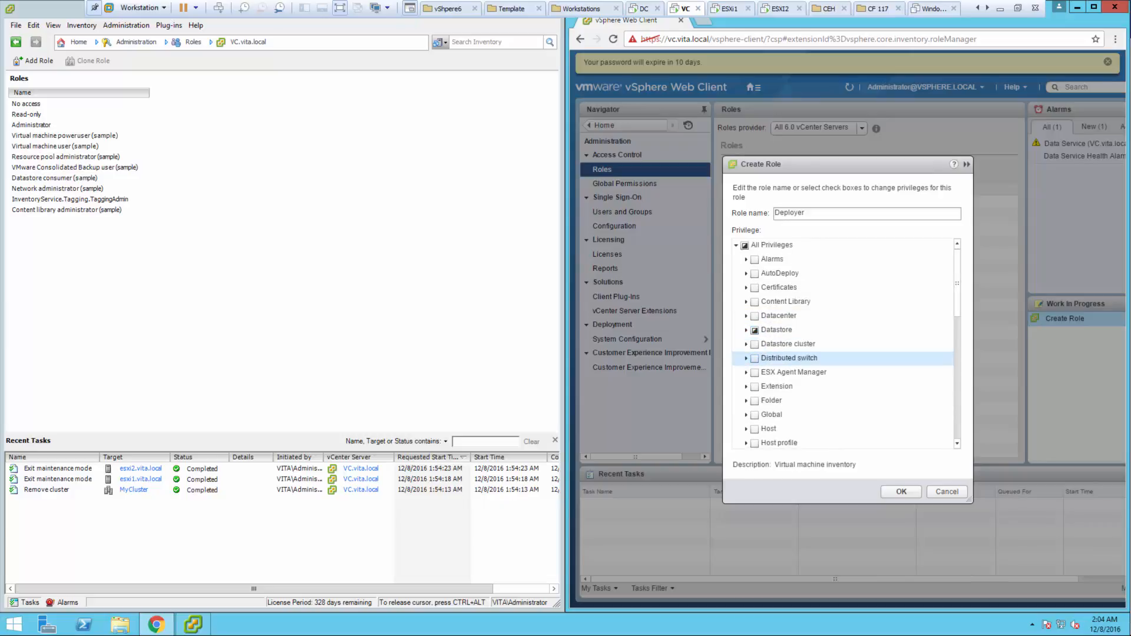
scroll(778, 401, down, 1)
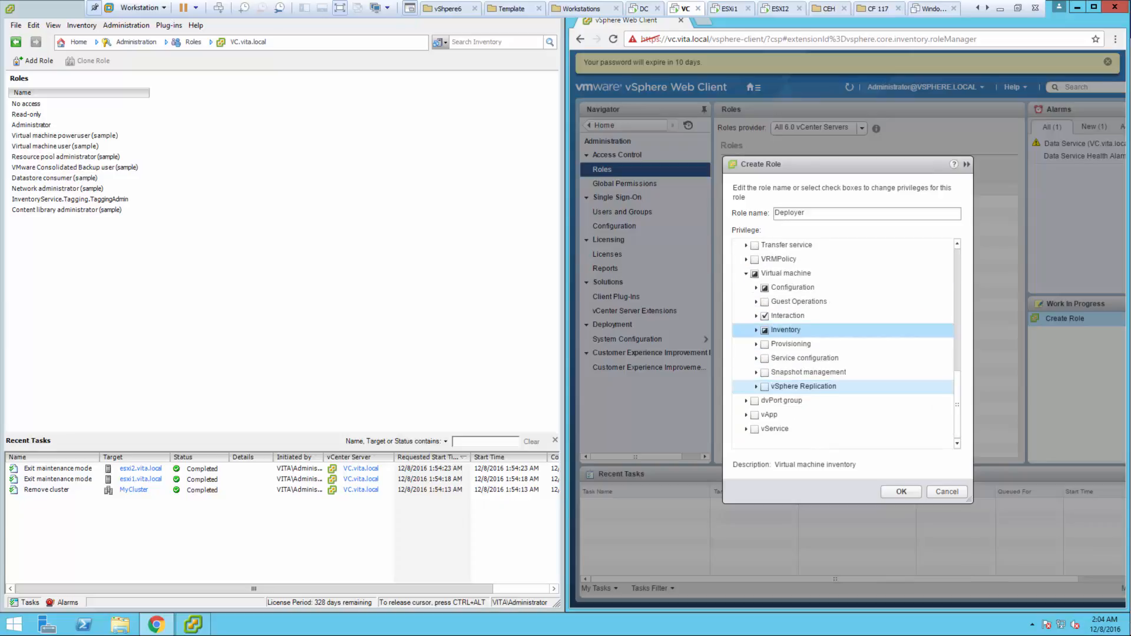
click(756, 345)
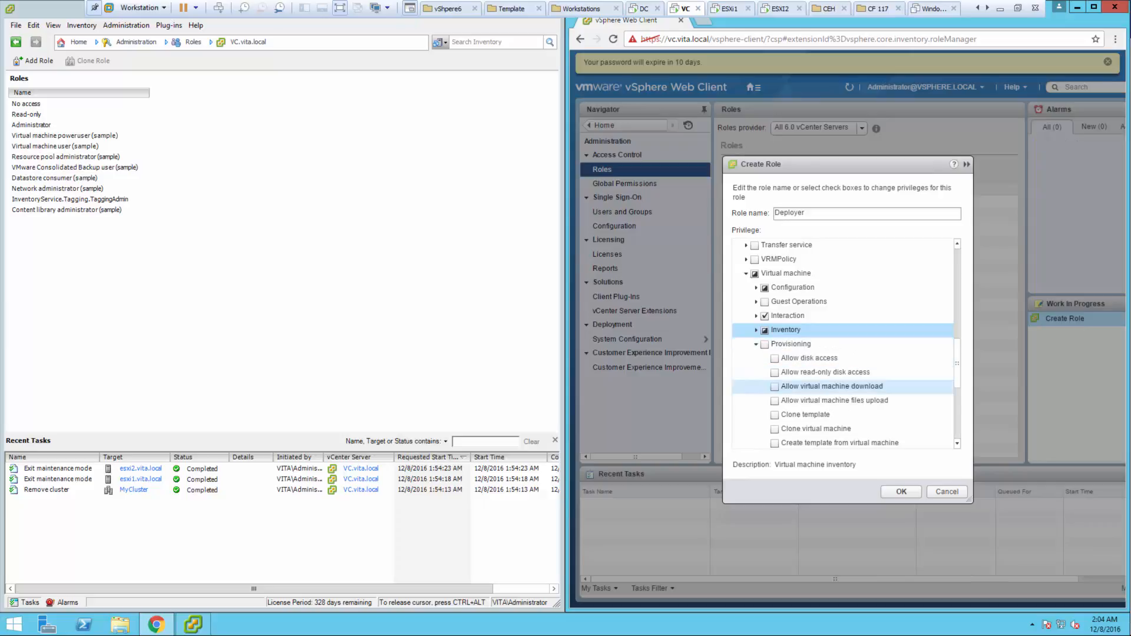
scroll(836, 365, down, 3)
scroll(837, 359, down, 2)
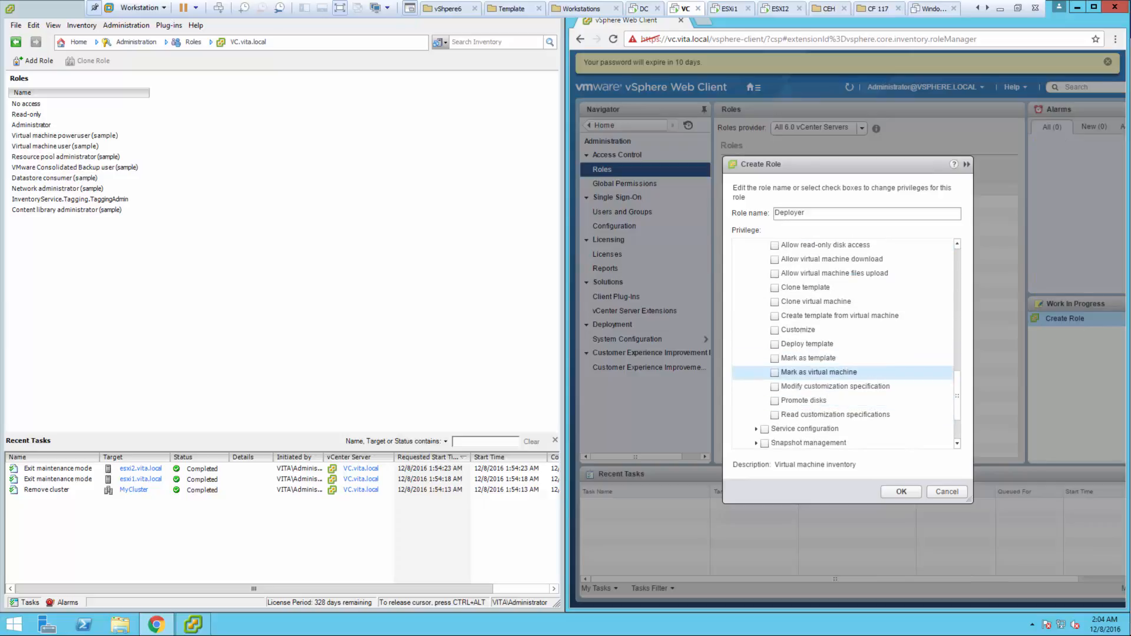
click(775, 345)
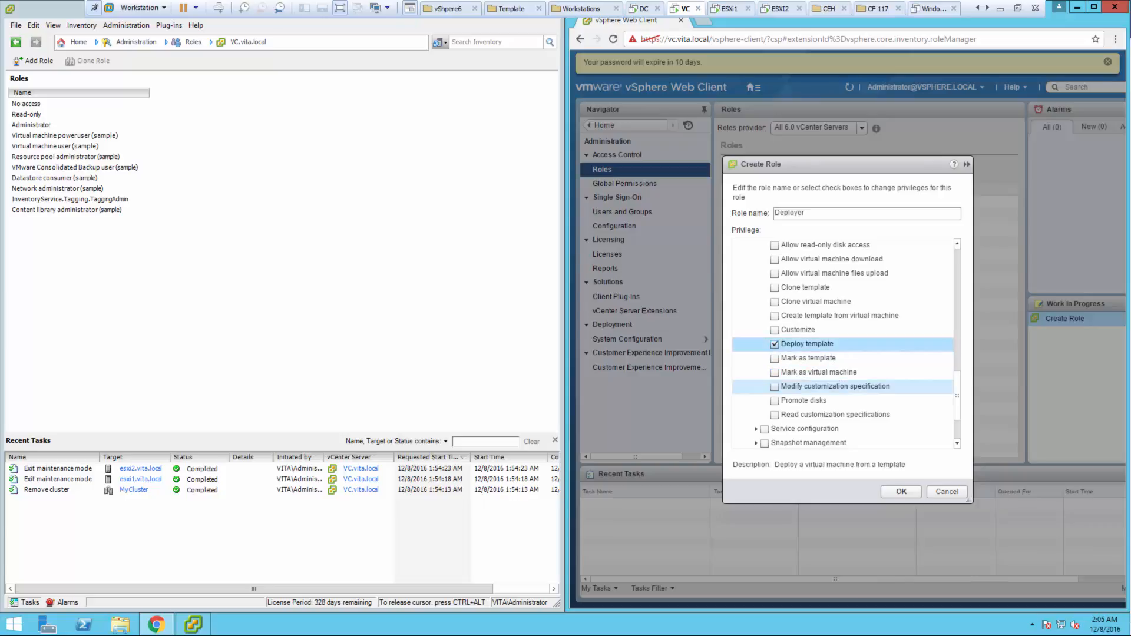
click(774, 415)
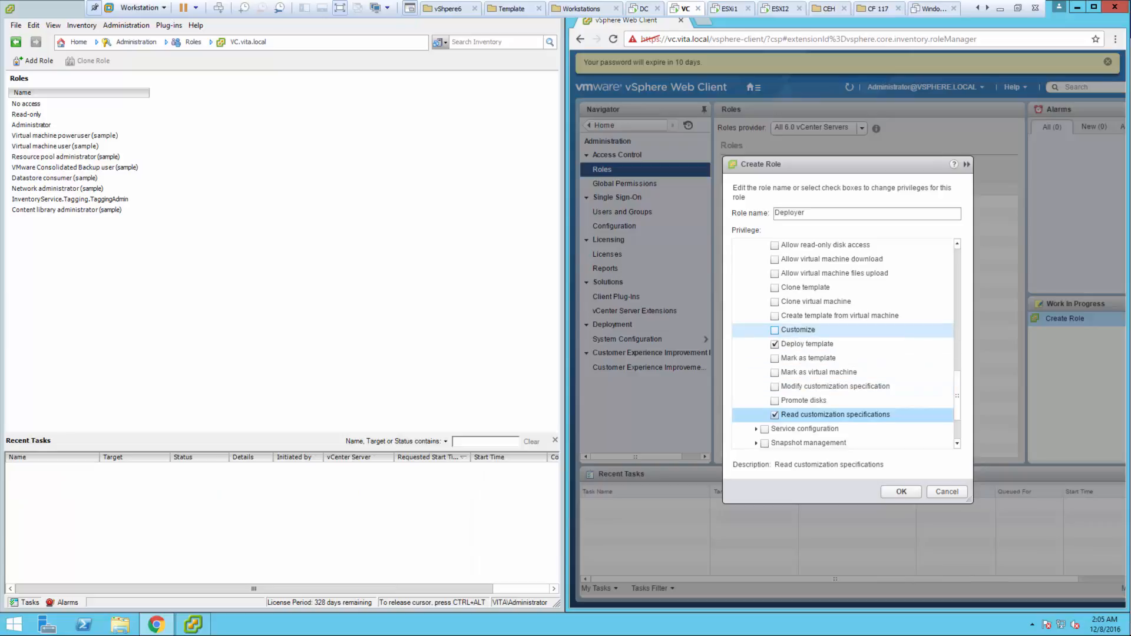
click(775, 330)
scroll(846, 346, down, 2)
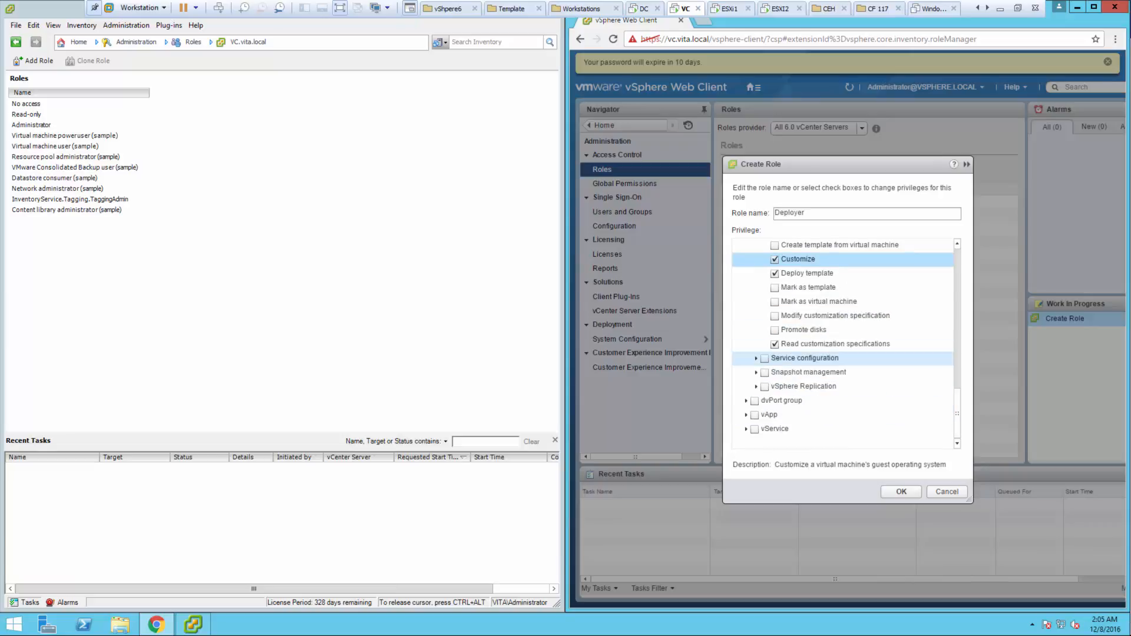
click(901, 492)
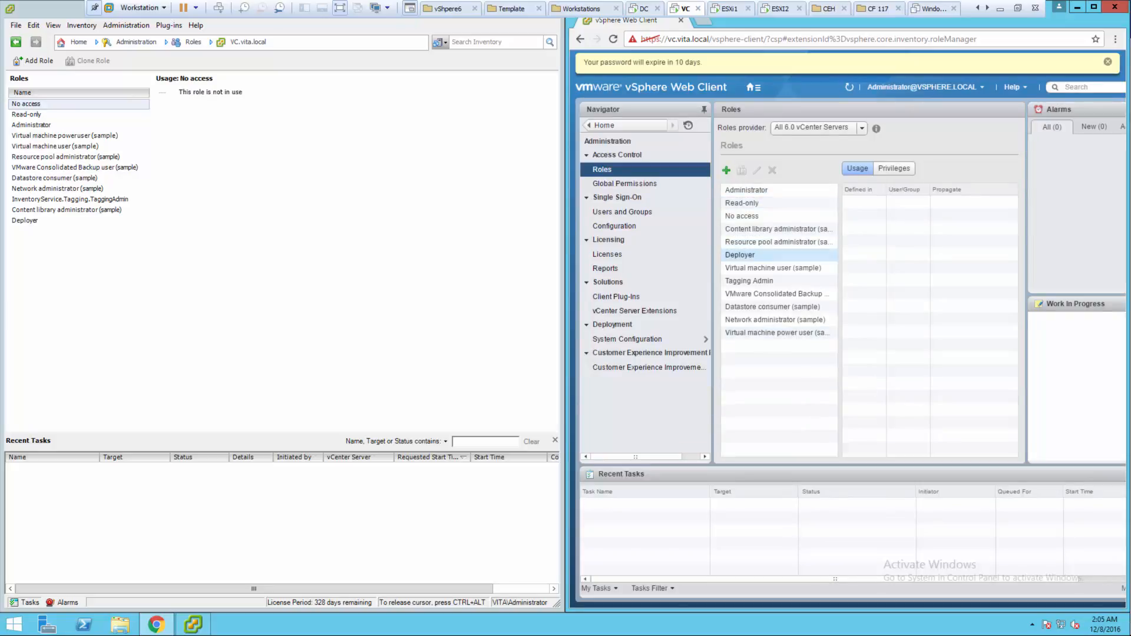
click(740, 255)
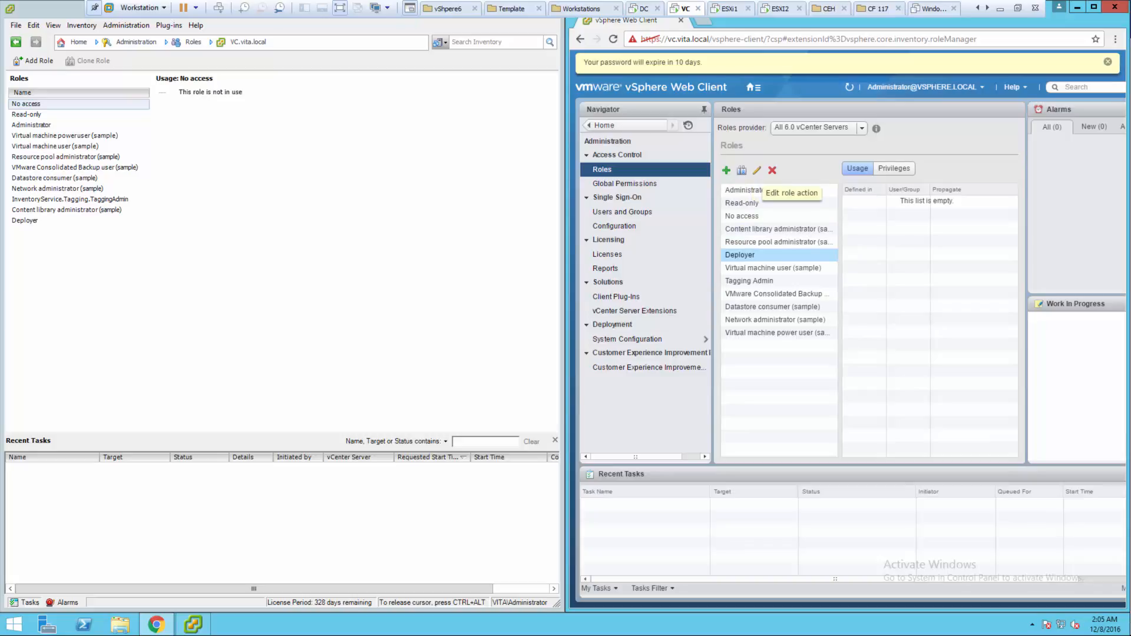
click(757, 170)
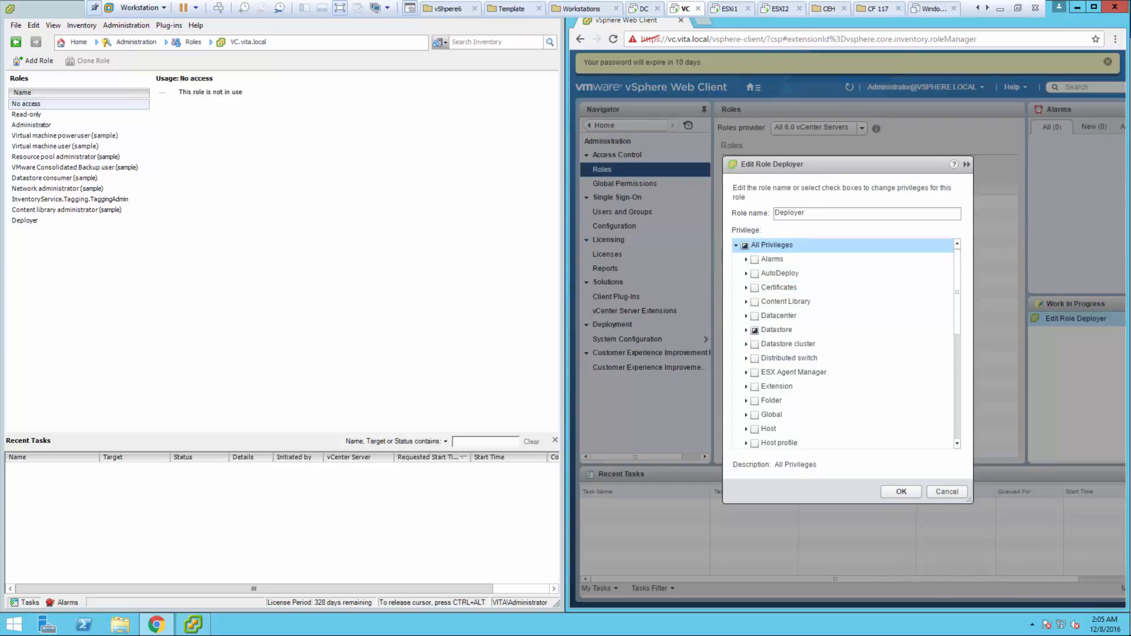
click(947, 492)
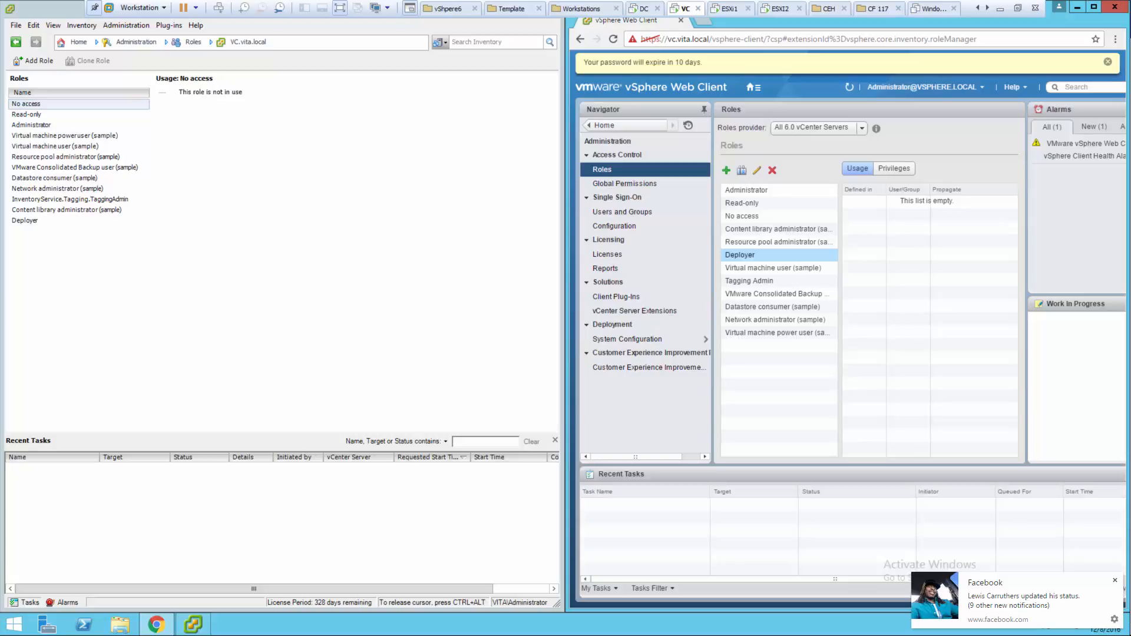
- Open the VMs and Templates inventory and browse into the Training datacenter
click(604, 125)
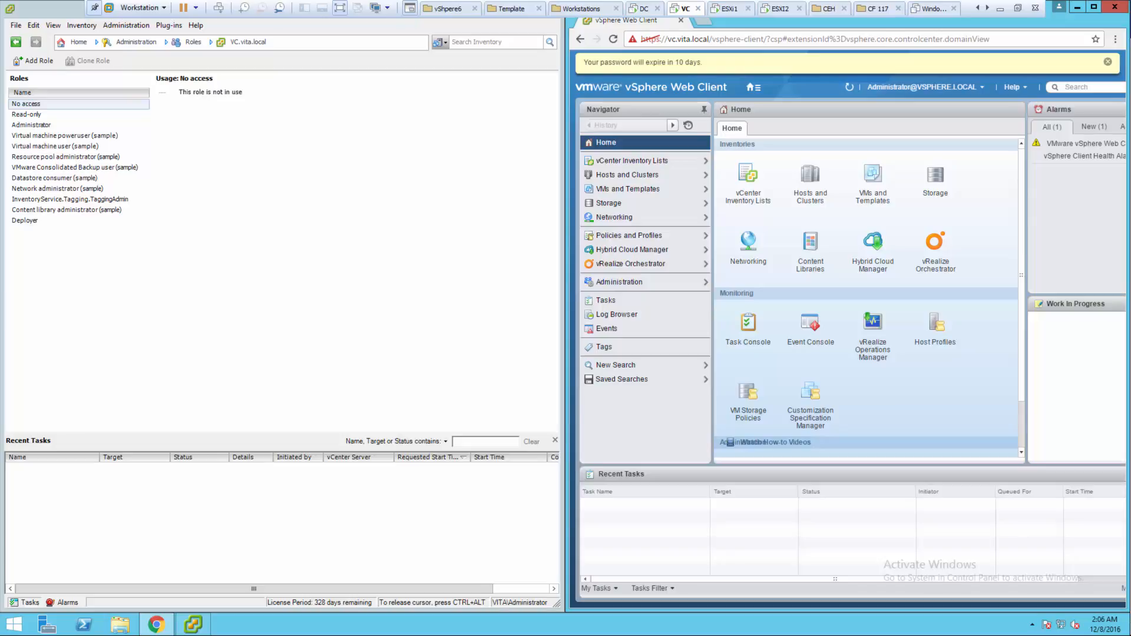
click(648, 174)
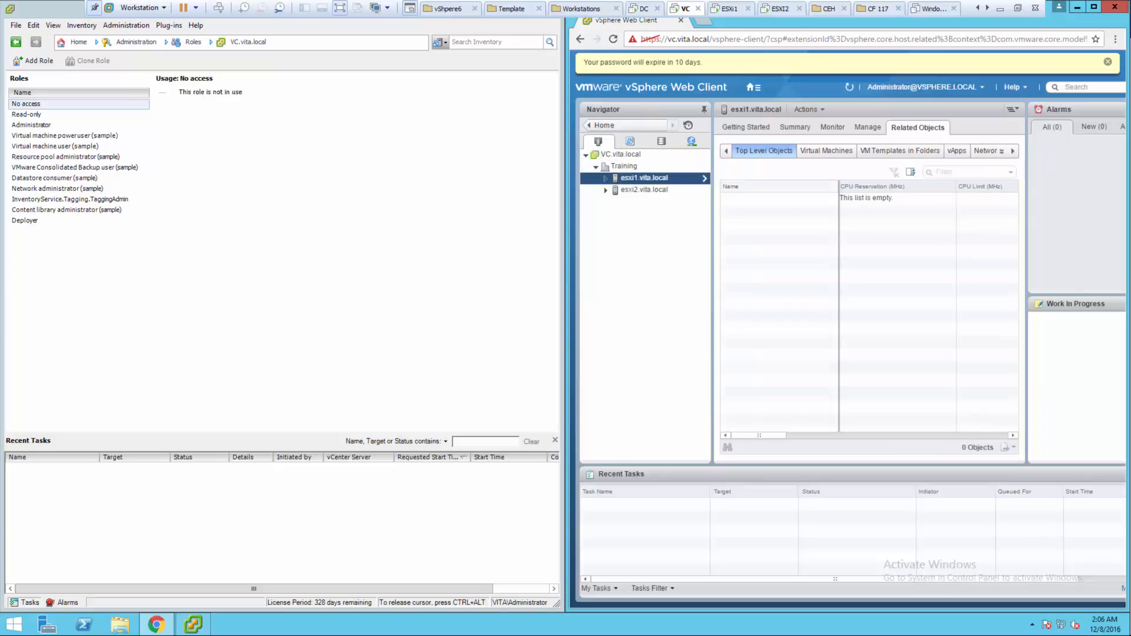
click(604, 125)
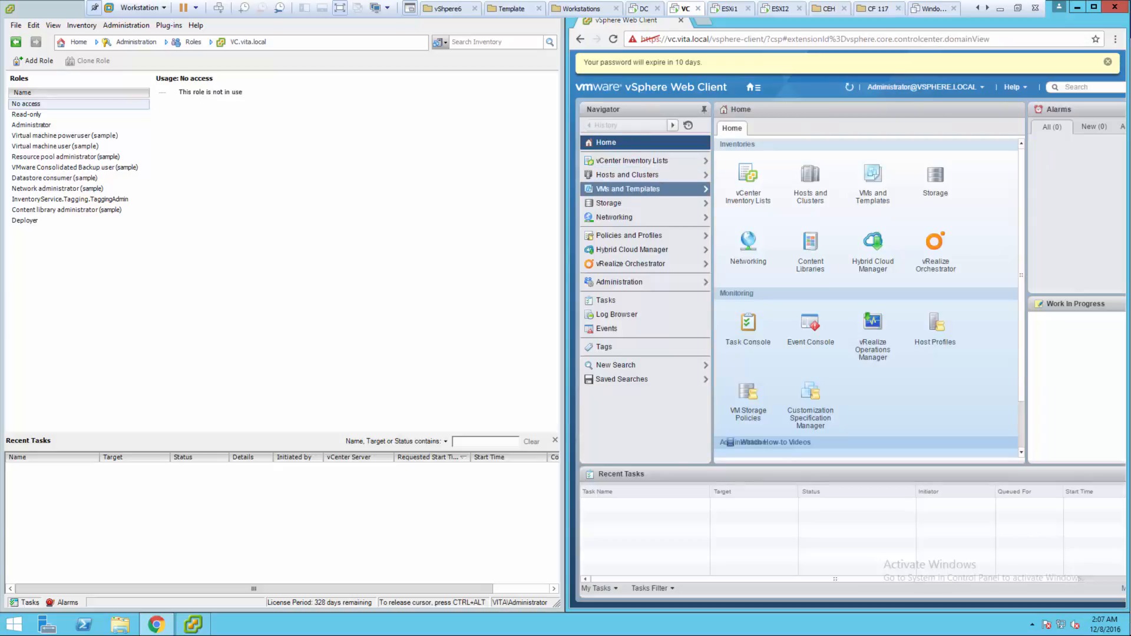
click(628, 189)
click(634, 189)
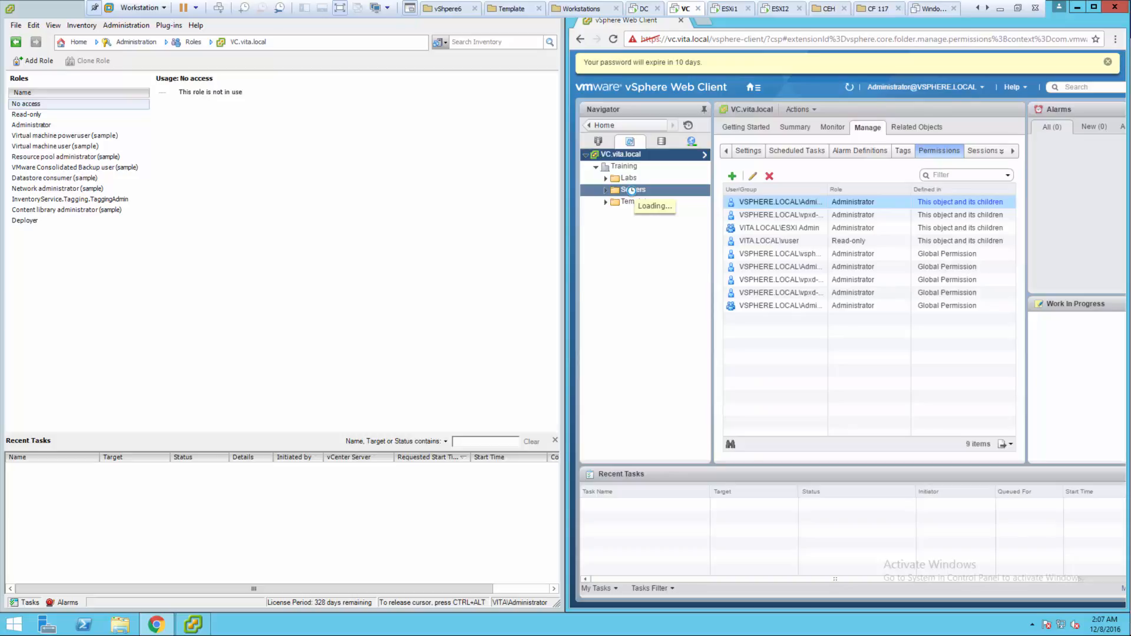
- Create a VM and Template folder named 'Temp VMs' under Training and select it
right_click(624, 167)
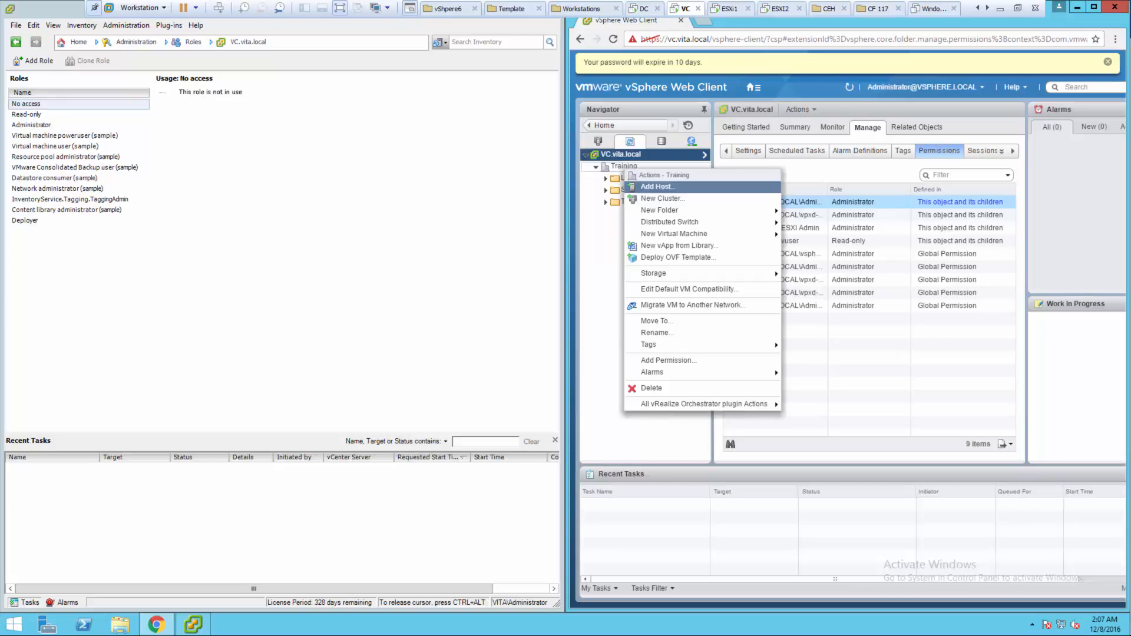
mouse_move(660, 210)
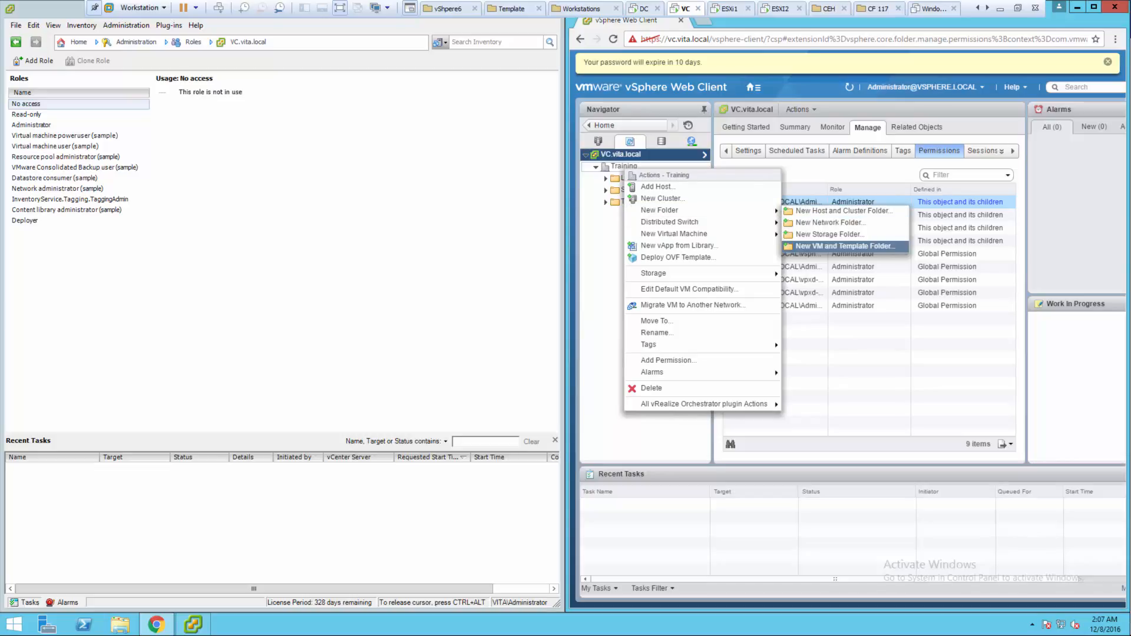
click(844, 246)
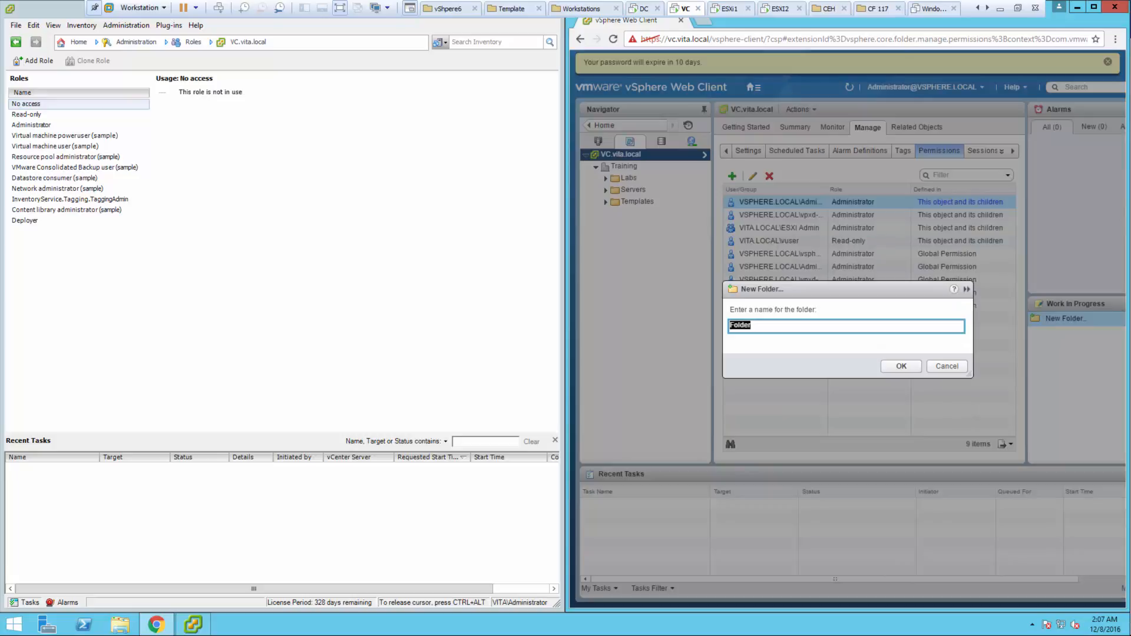
text(Temn)
text( VMS)
key(BackSpace)
text(s)
key(Return)
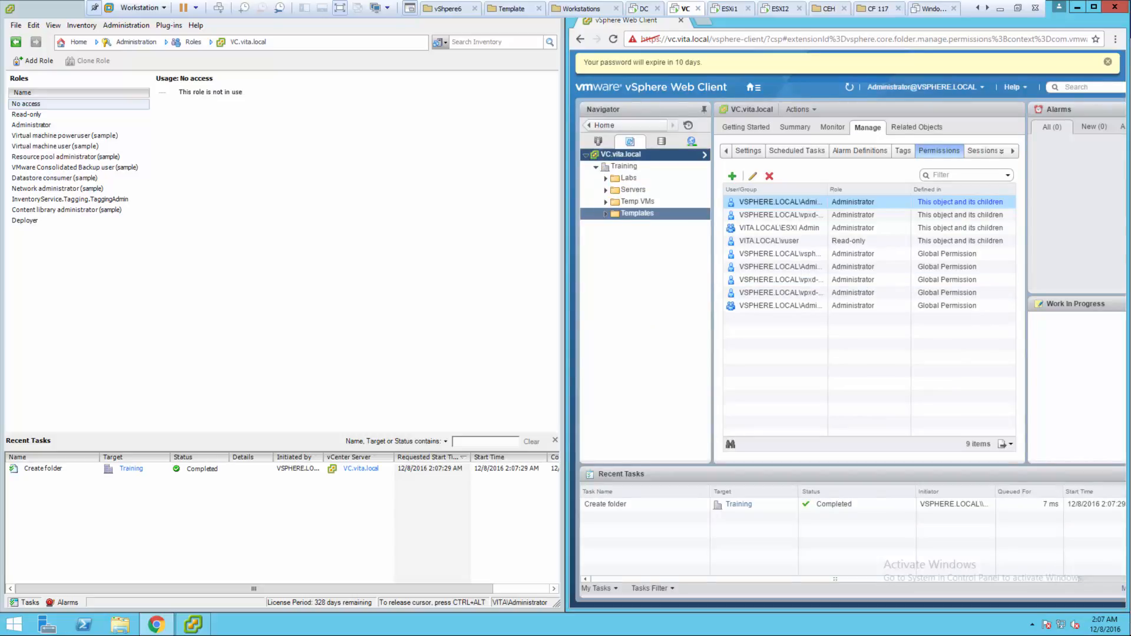
click(637, 202)
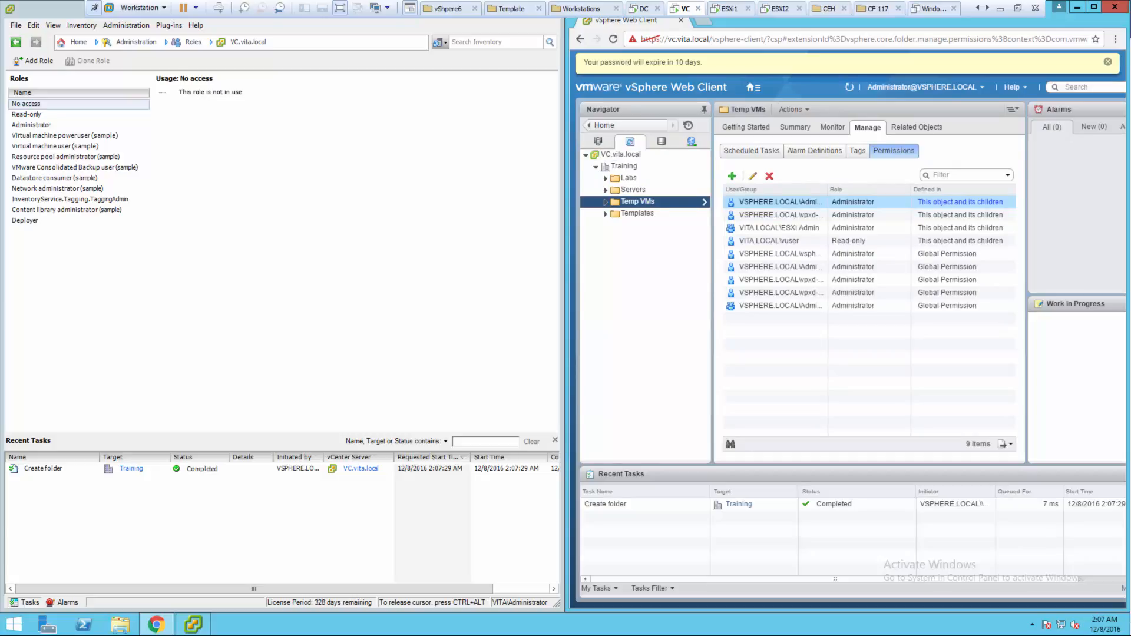
- Review the Temp VMs folder's Monitor tab and nine inherited permissions, then return Home
click(628, 125)
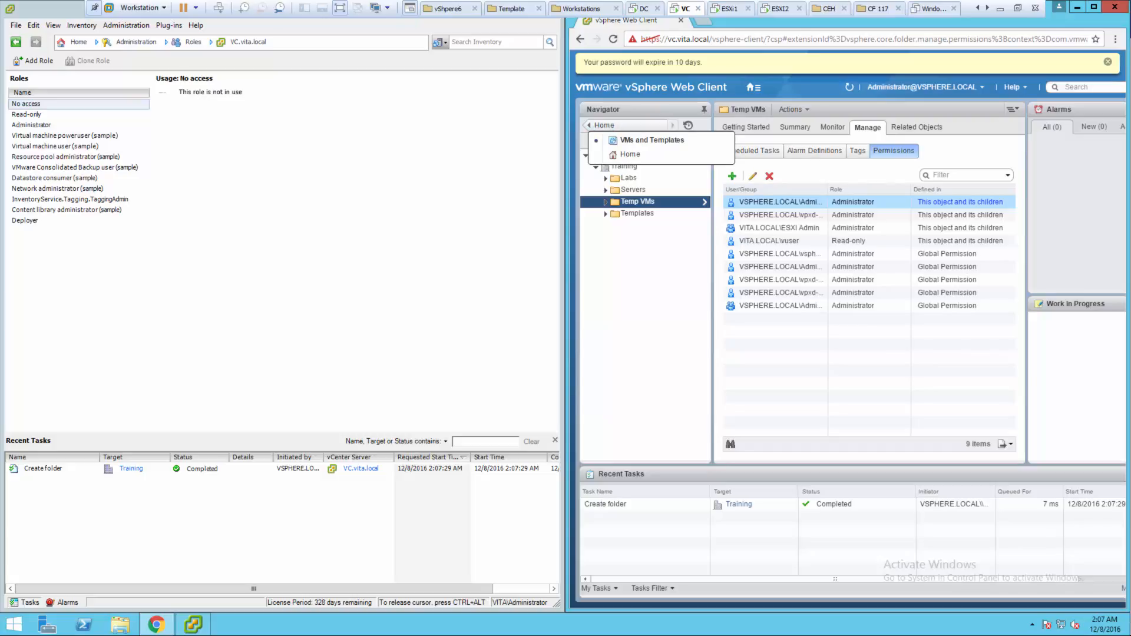
click(636, 214)
click(635, 201)
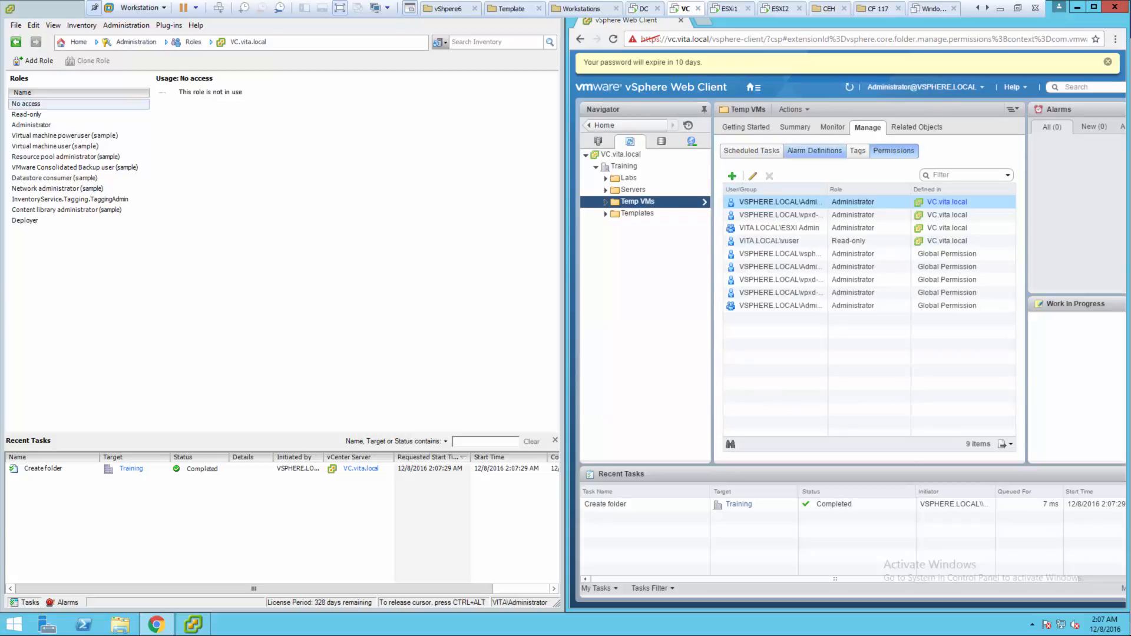
click(833, 127)
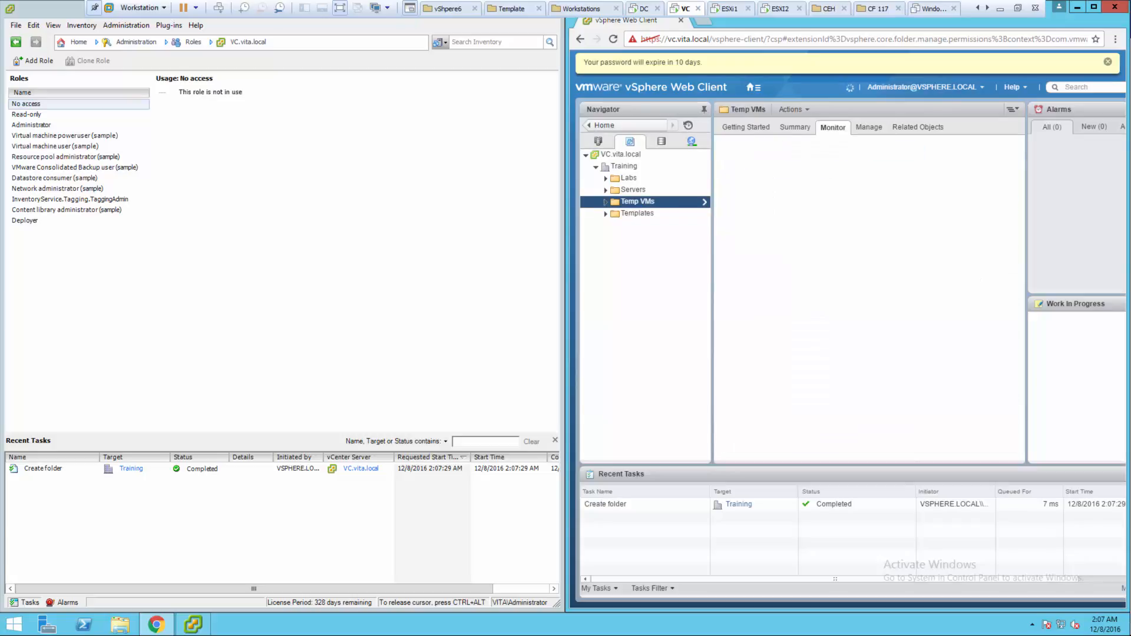
click(868, 128)
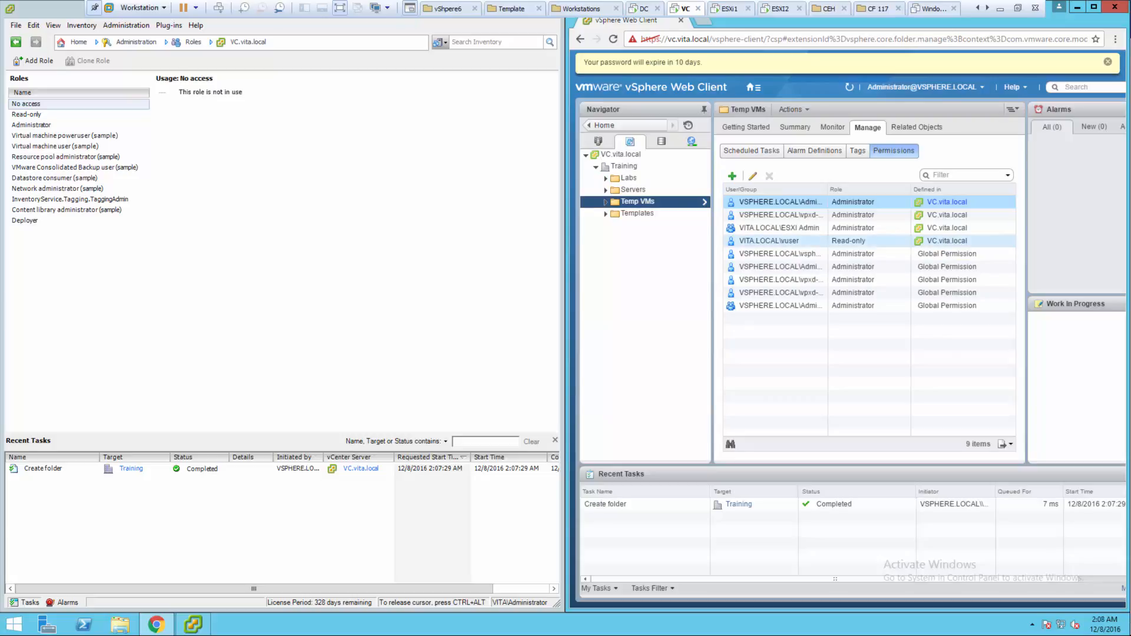
click(602, 125)
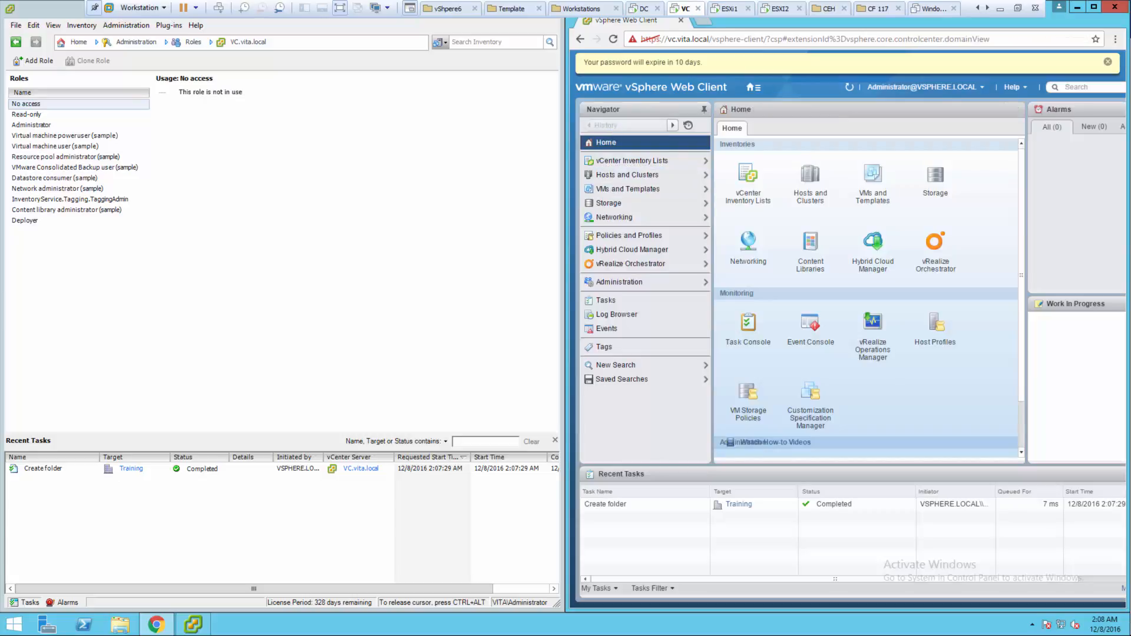
- Show the permissions defined on the Training datacenter under Manage > Permissions
click(627, 175)
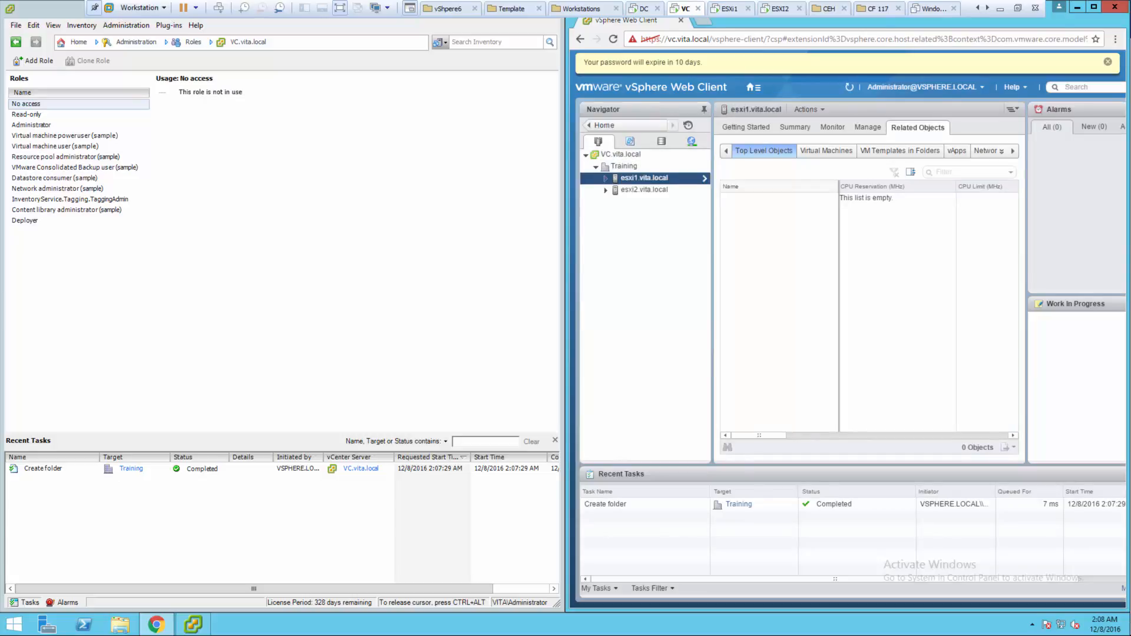
click(621, 155)
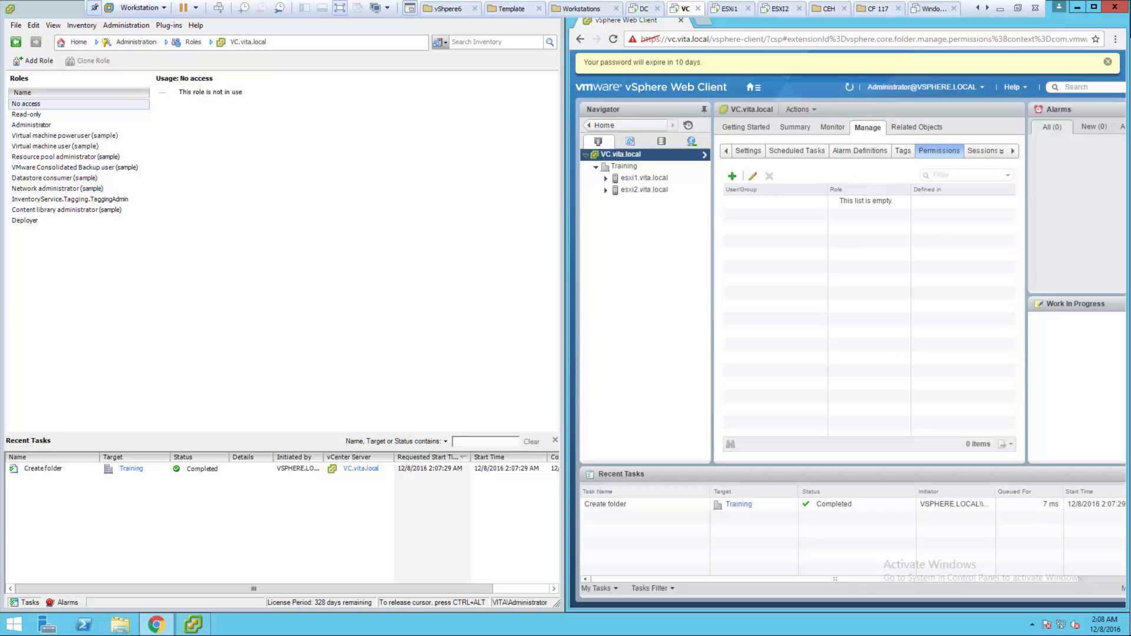
click(625, 167)
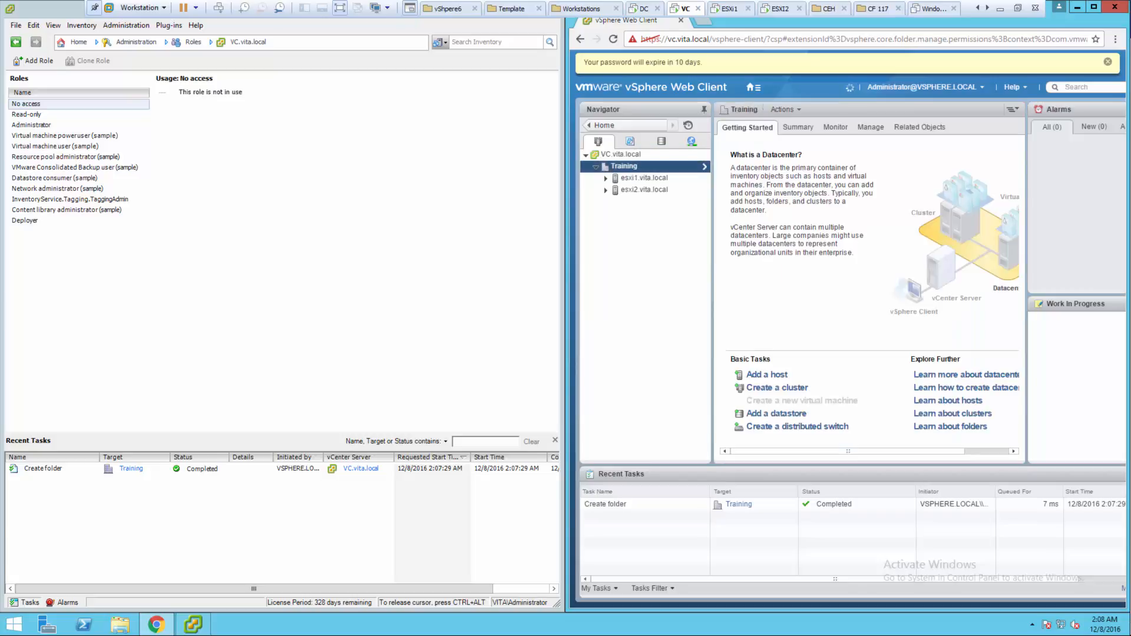
click(871, 128)
click(894, 151)
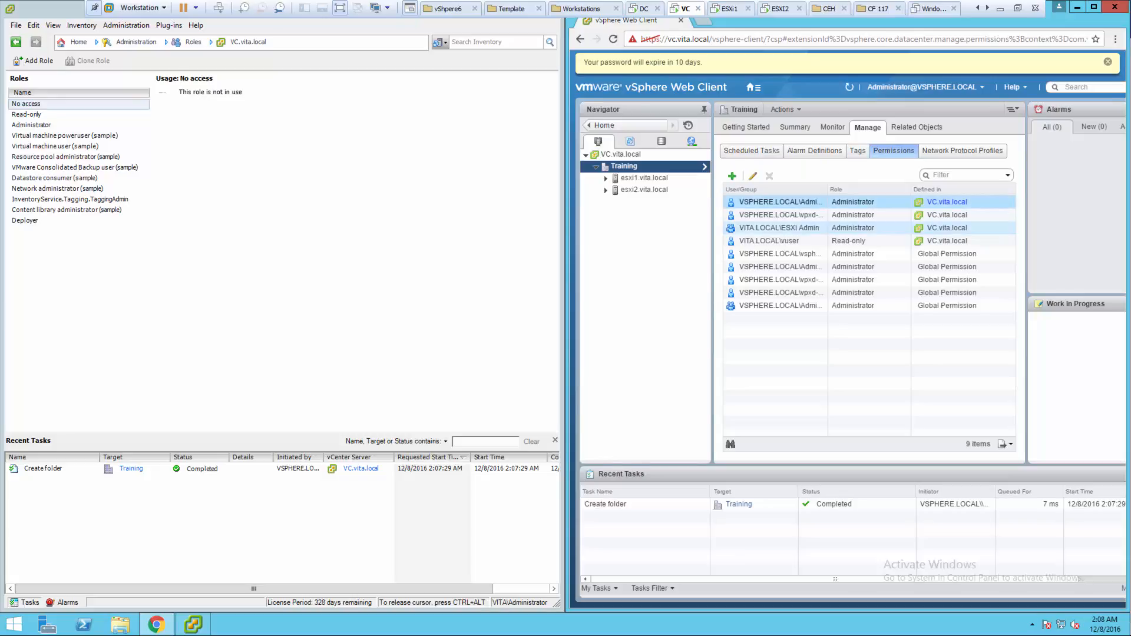
- Leave the domain user's Read-only role on Training unchanged, then show VC.vita.local's permissions
click(784, 241)
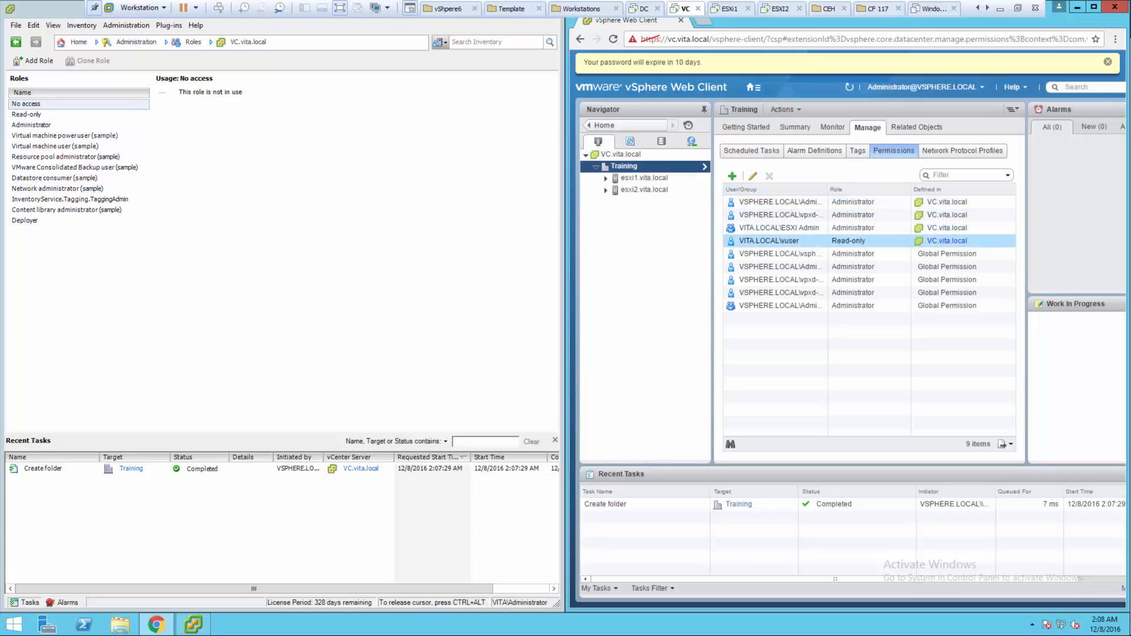
click(752, 176)
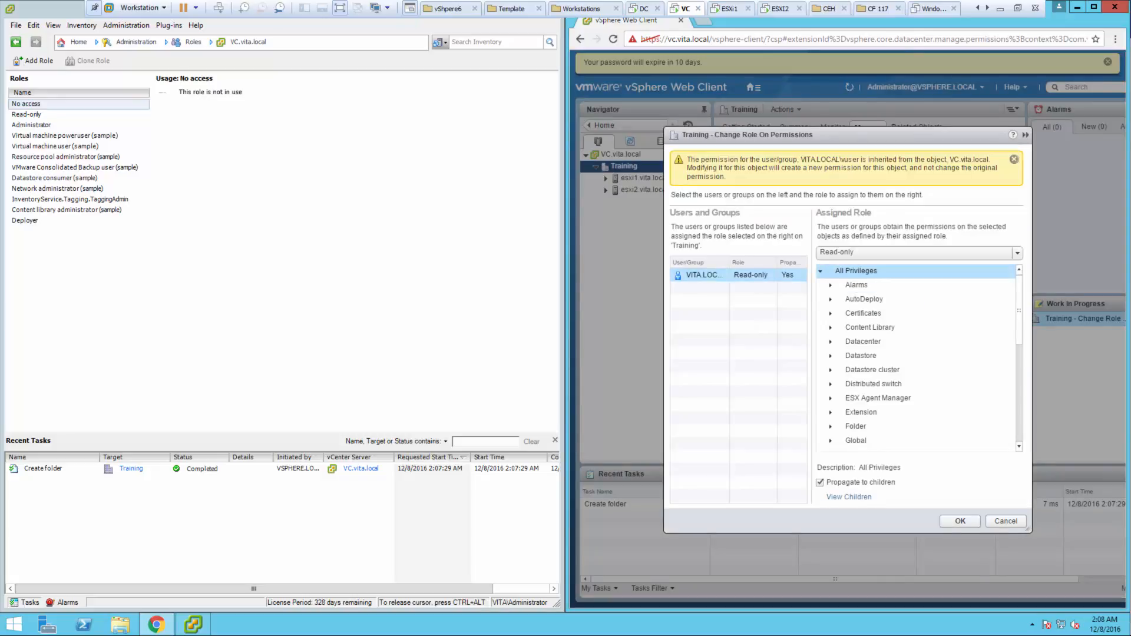
click(919, 252)
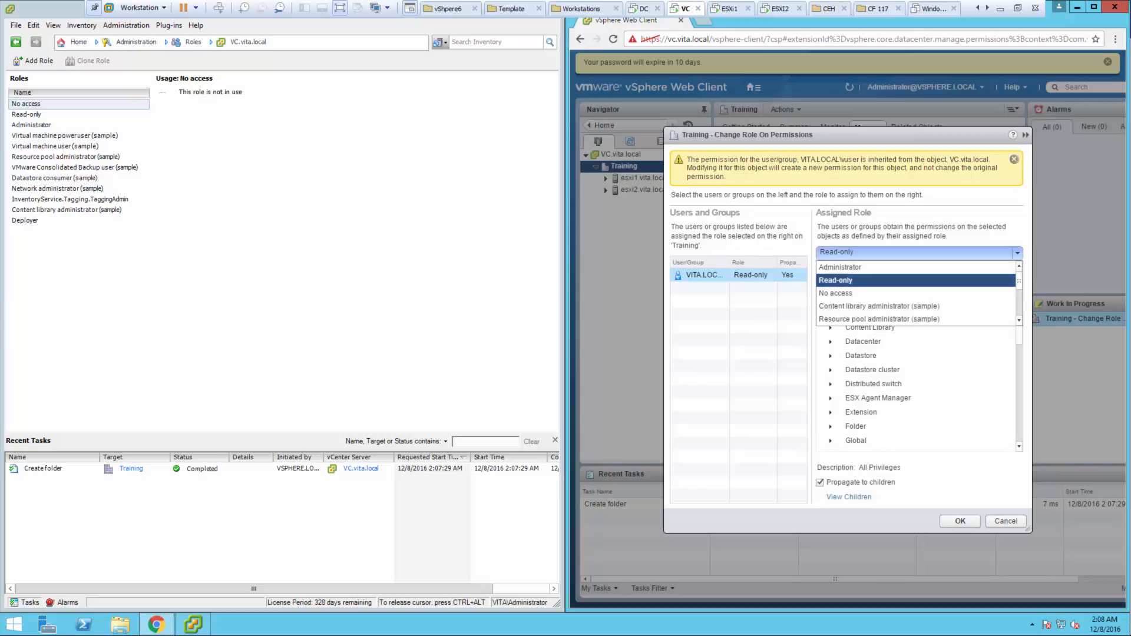
click(919, 253)
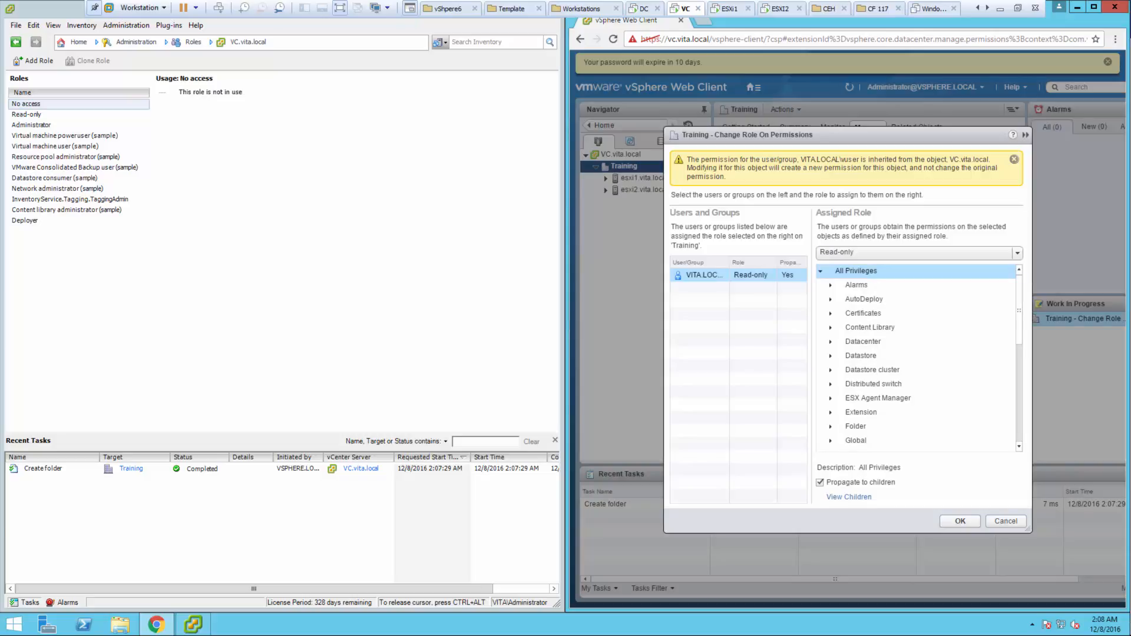
click(1006, 520)
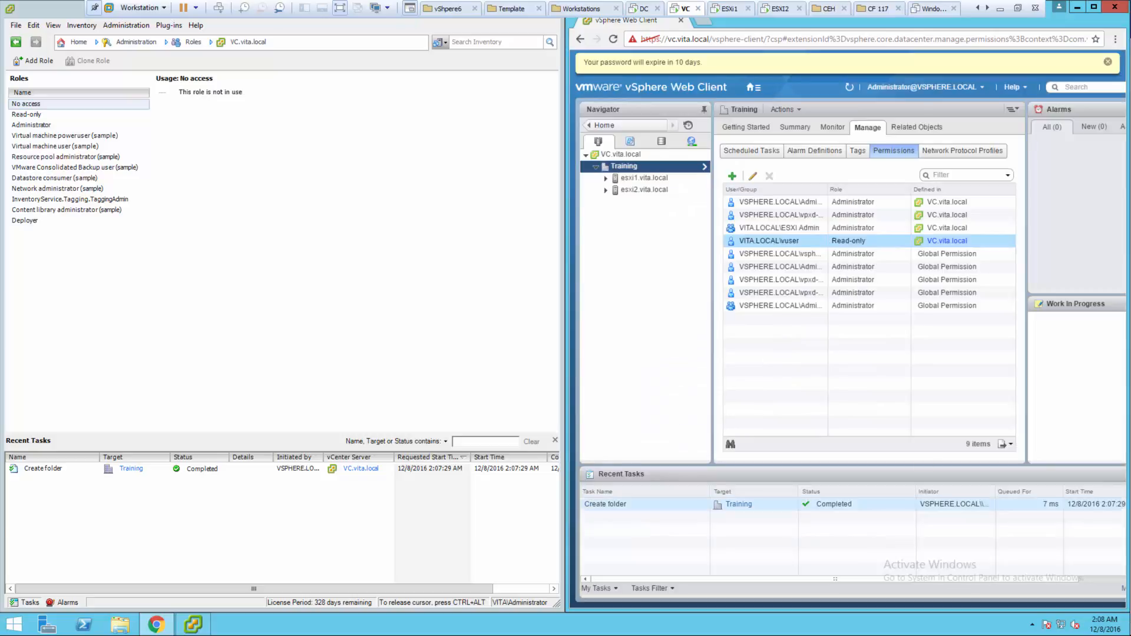
click(621, 155)
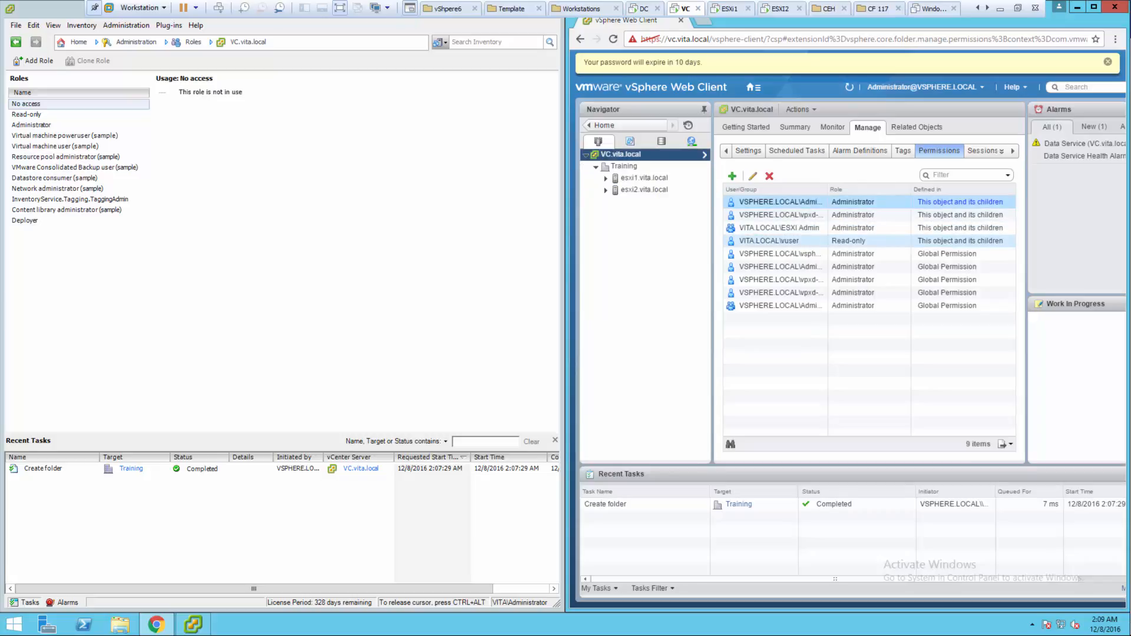
- Open Change Role for the domain user's Read-only permission, review the roles, and cancel
click(849, 241)
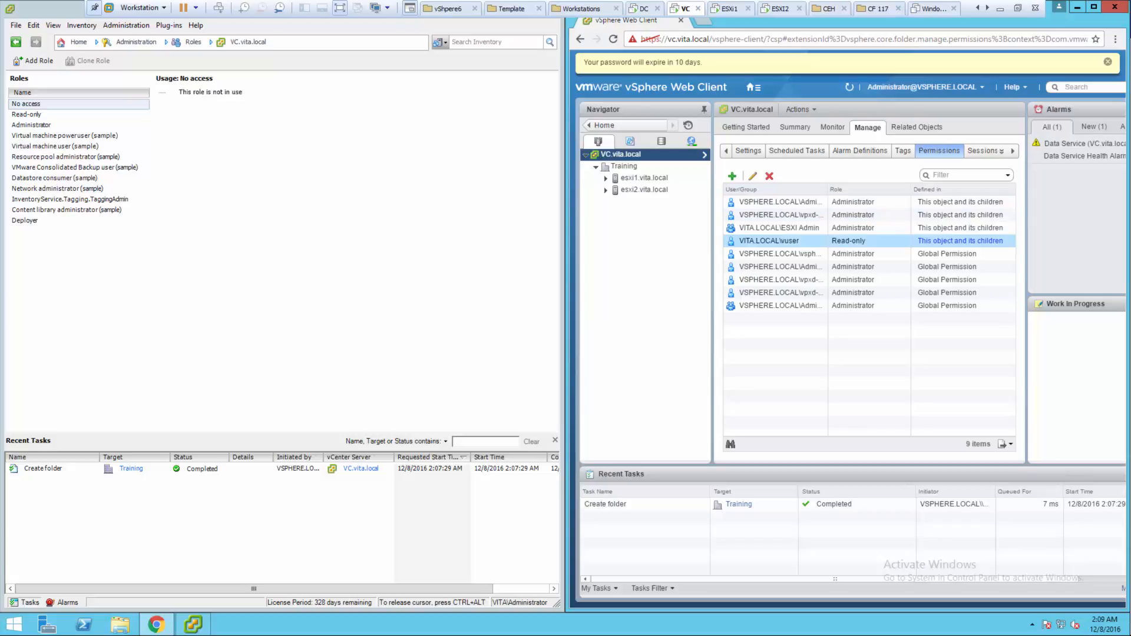
click(753, 176)
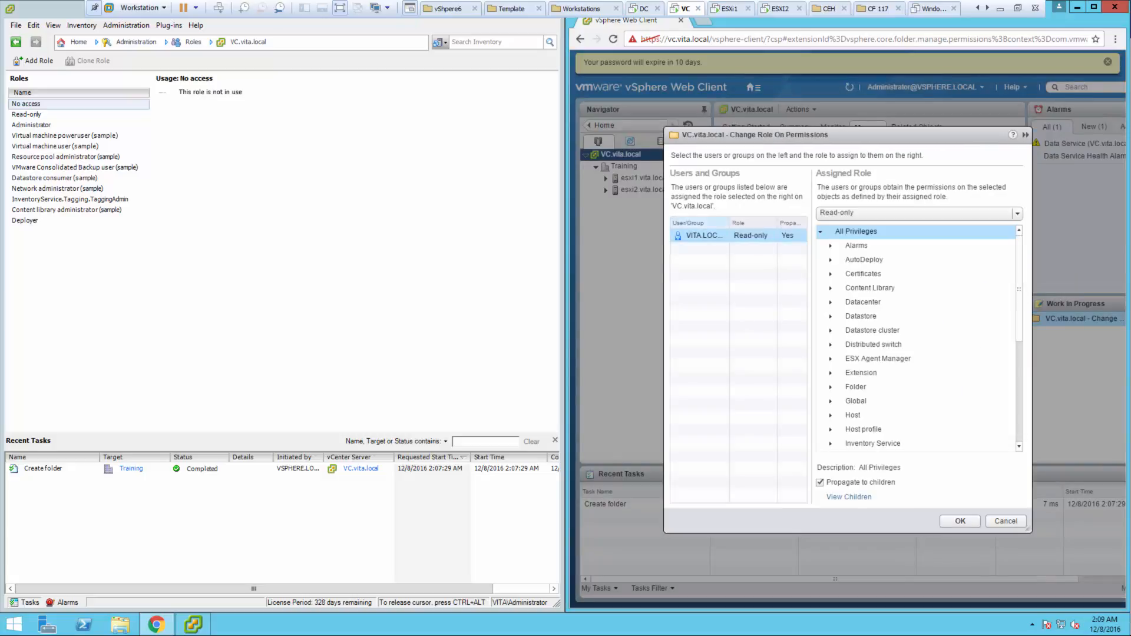
click(917, 213)
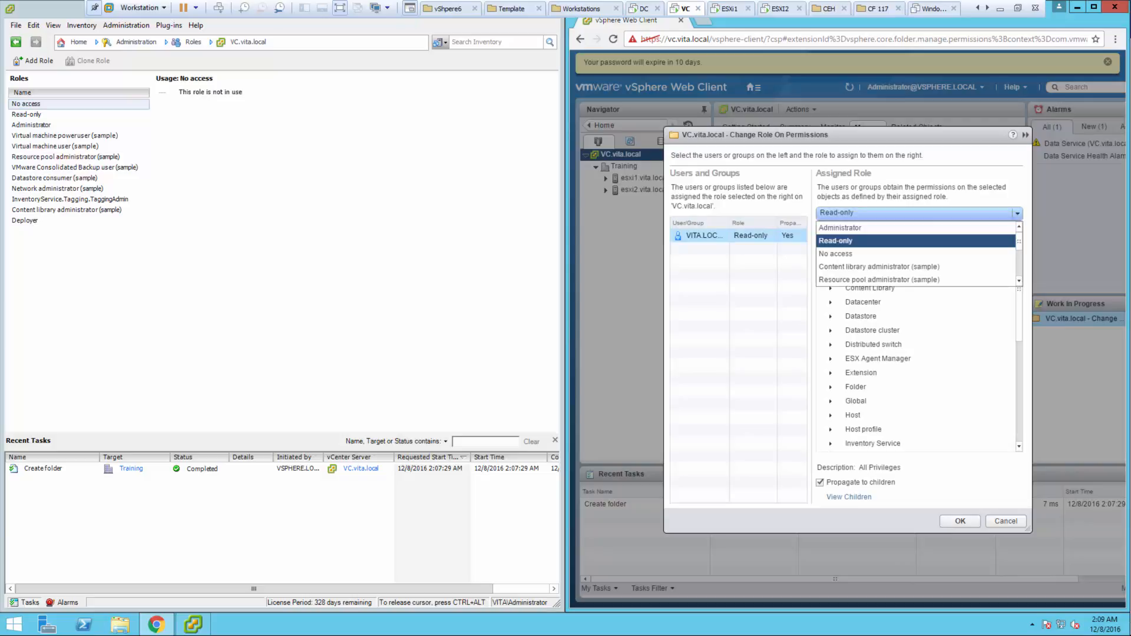
click(753, 315)
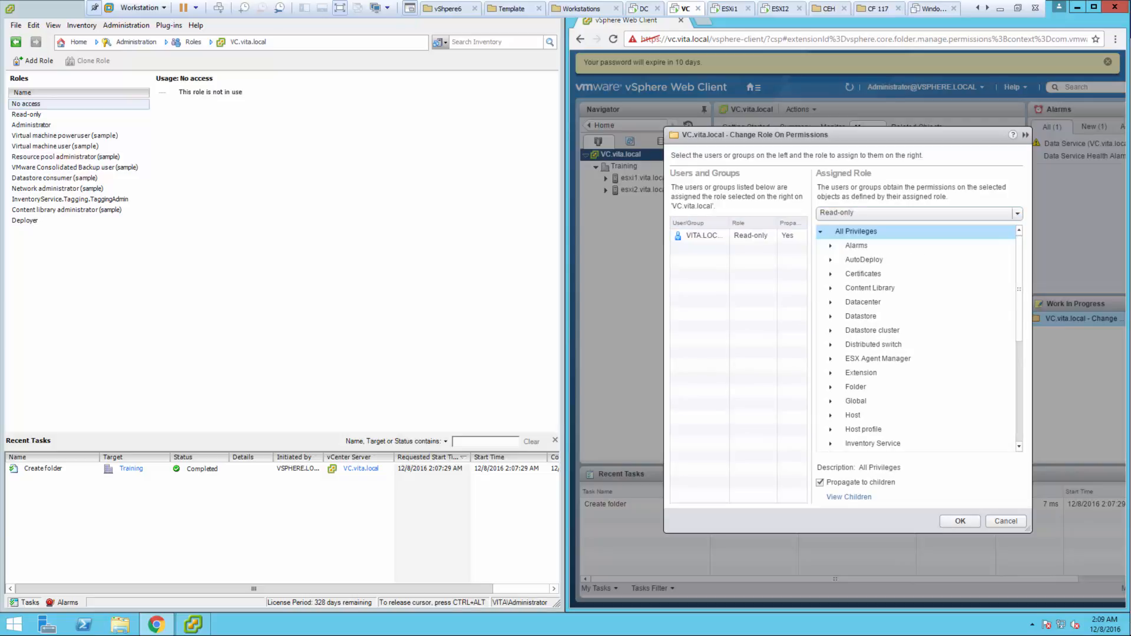
click(916, 213)
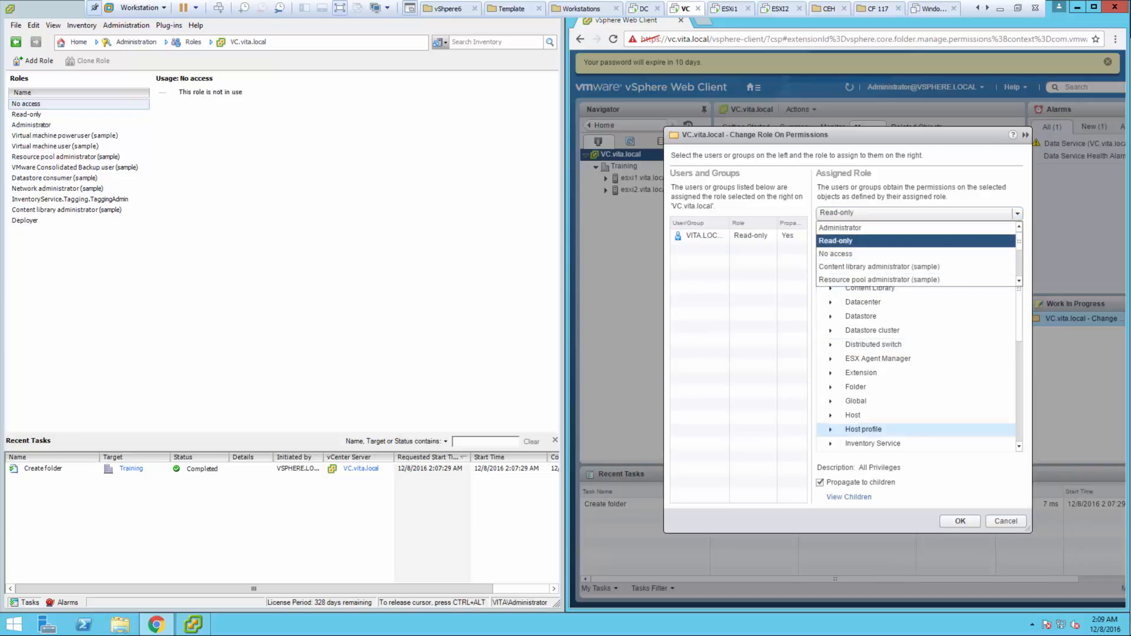
click(1006, 521)
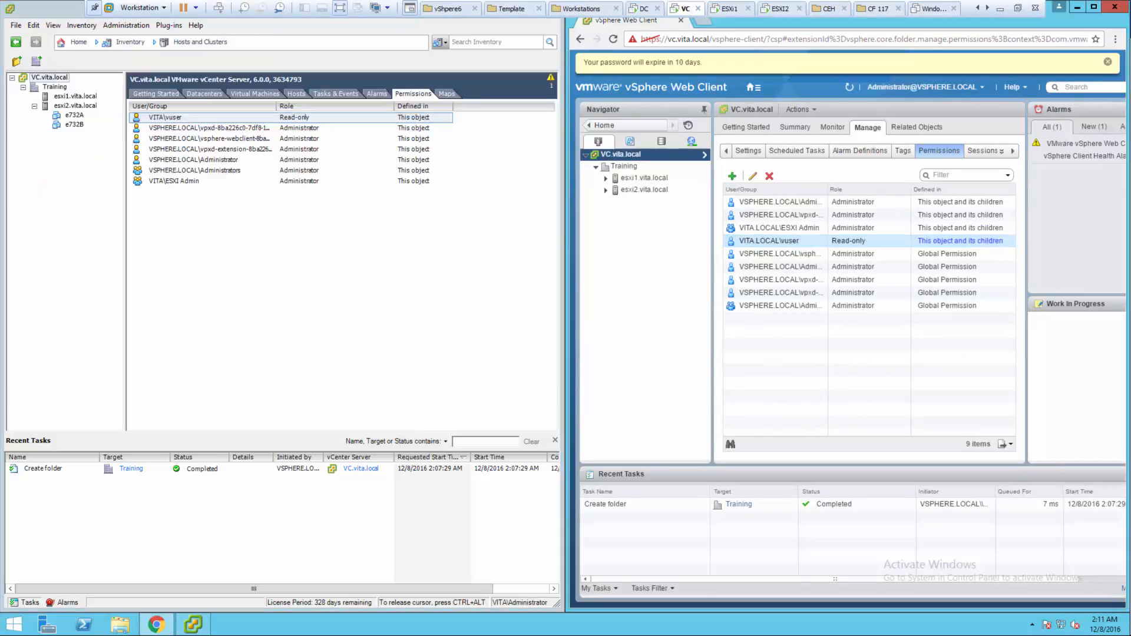
- Reassign the domain user's permission on VC.vita.local to the Deployer role
right_click(769, 241)
click(789, 247)
click(917, 213)
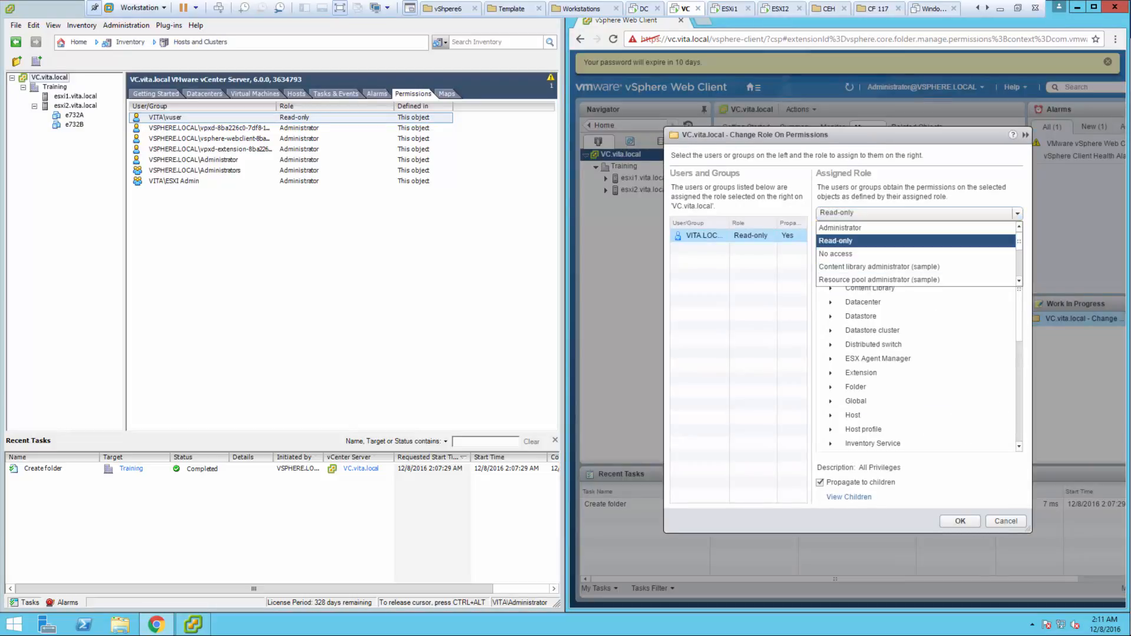
scroll(916, 253, down, 2)
scroll(916, 247, up, 1)
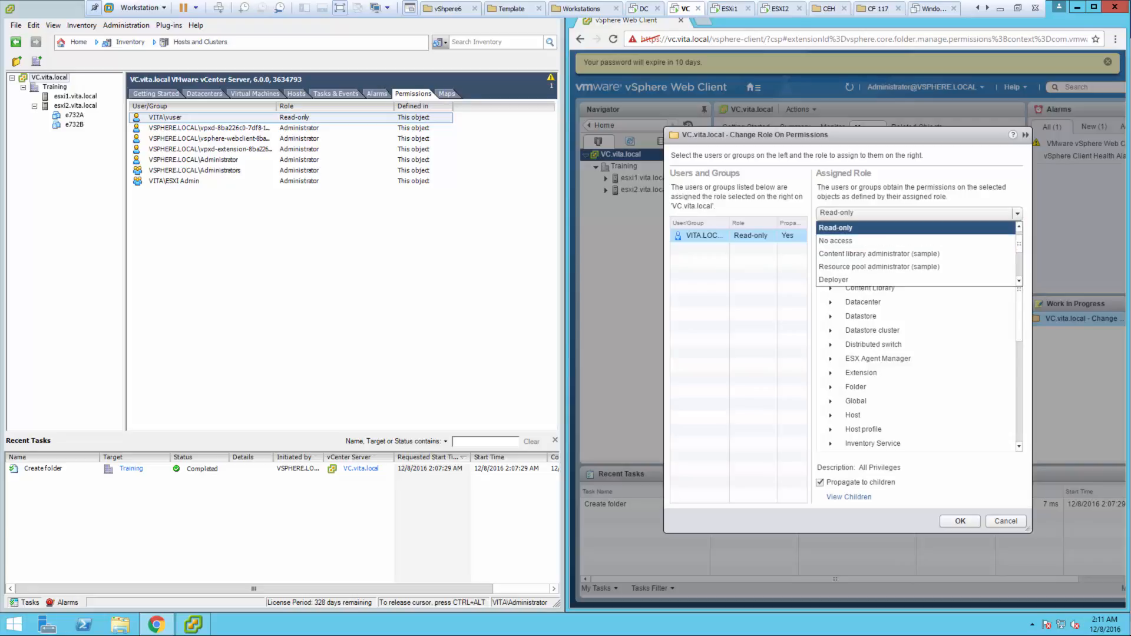
click(854, 280)
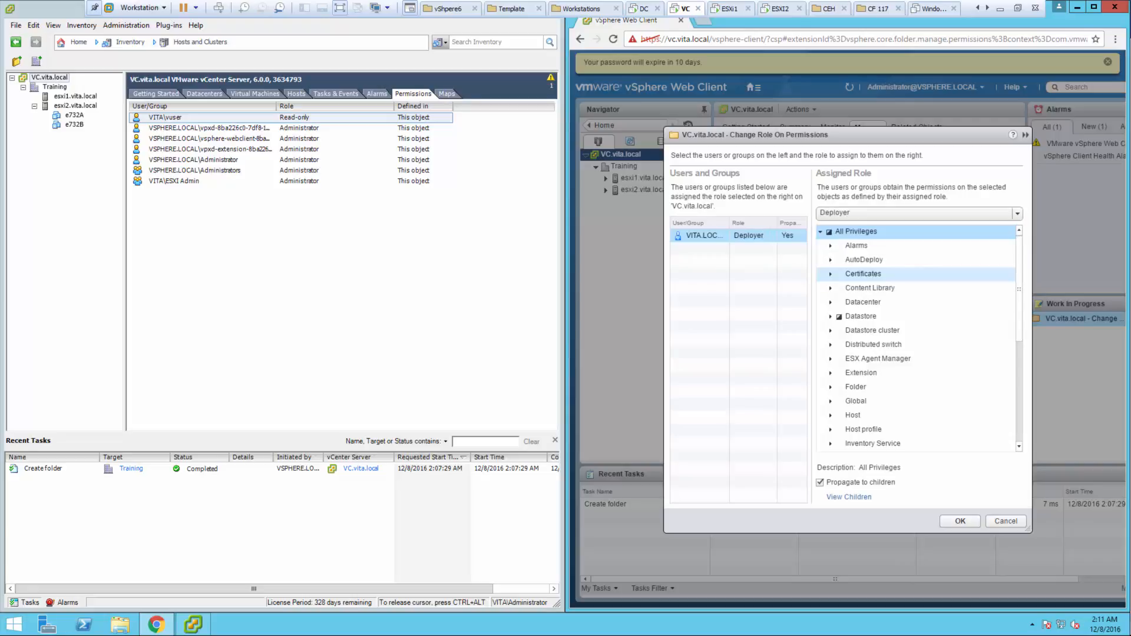
key(Return)
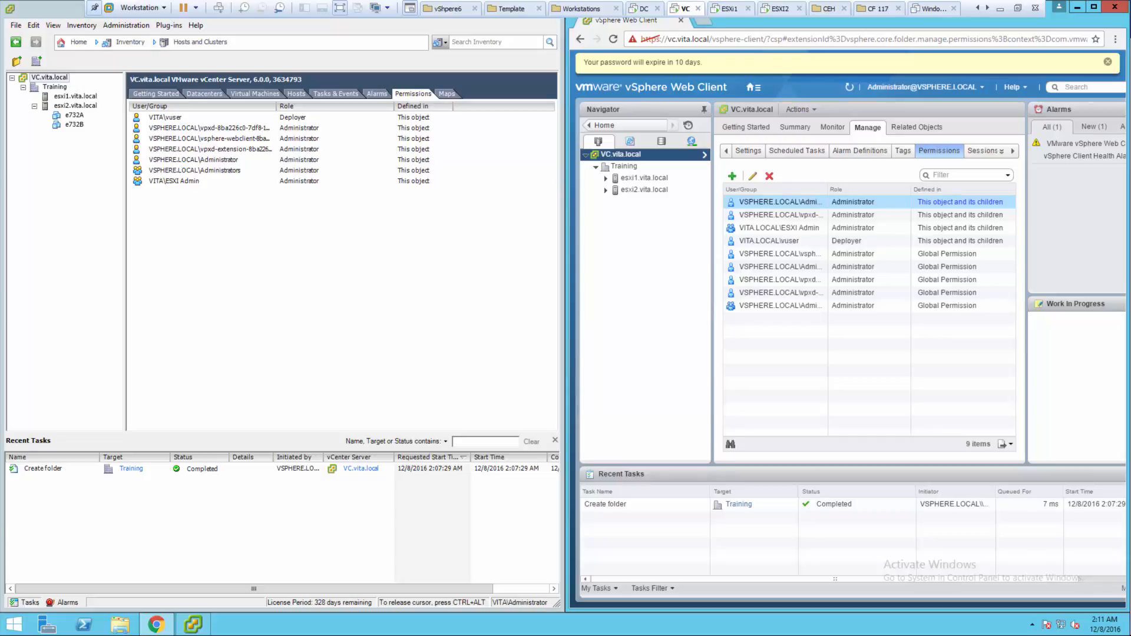
click(923, 86)
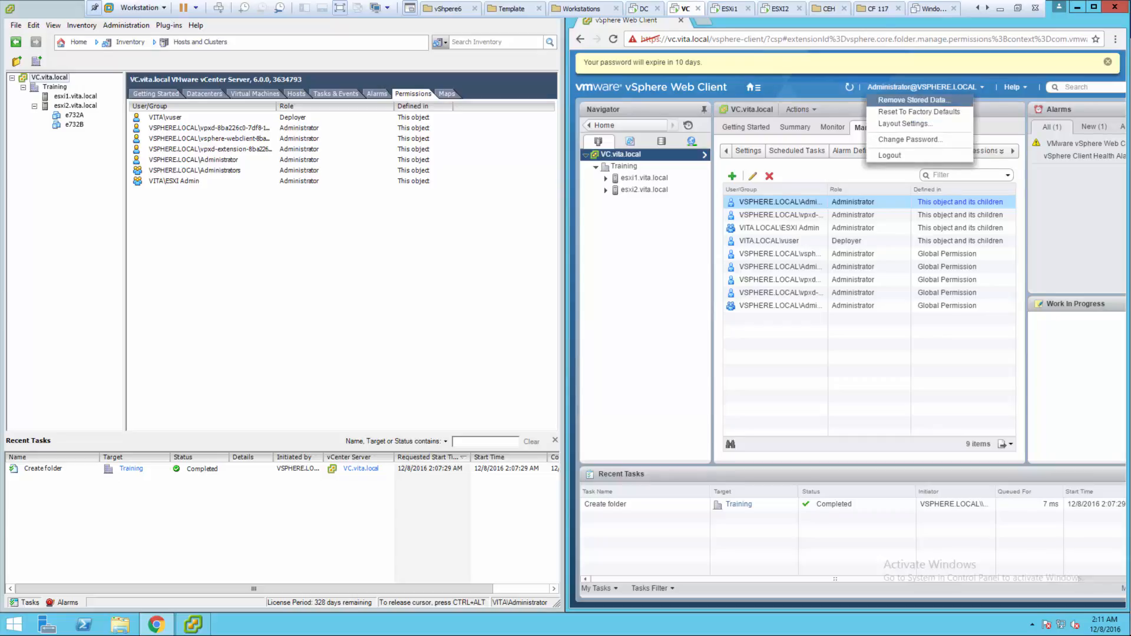
click(899, 156)
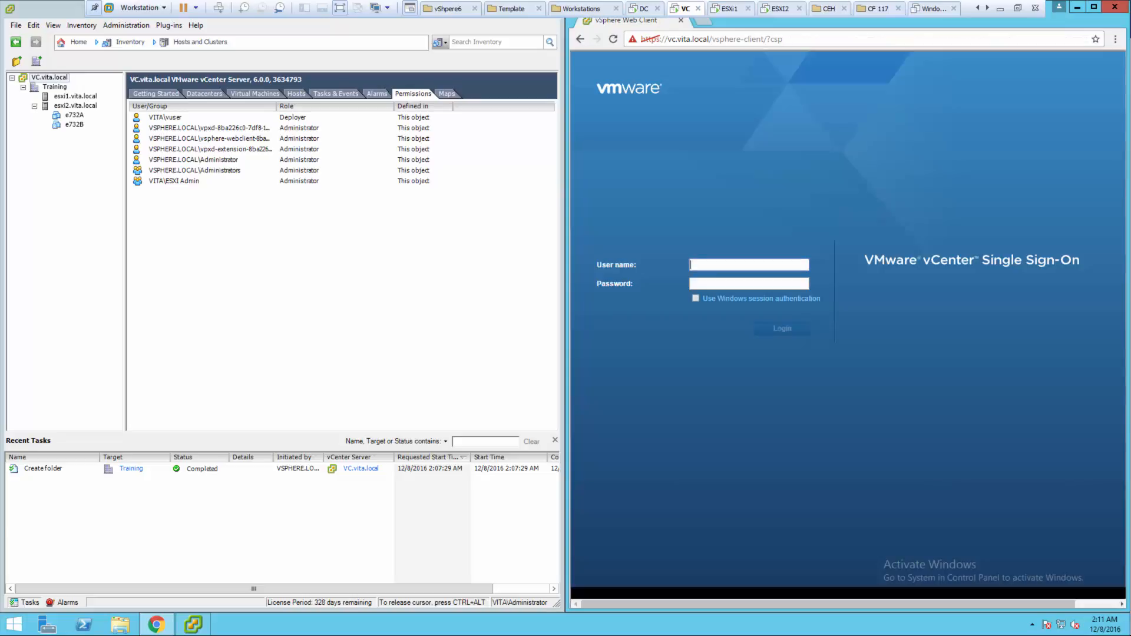
text(vita\vuser)
key(Tab)
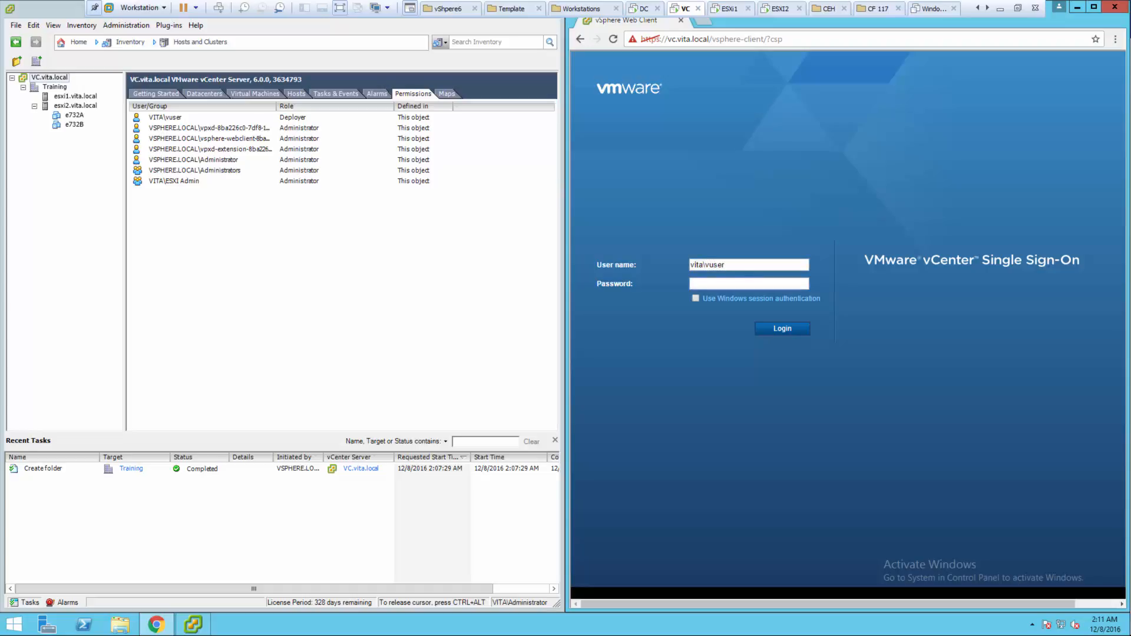
text(**********)
key(Return)
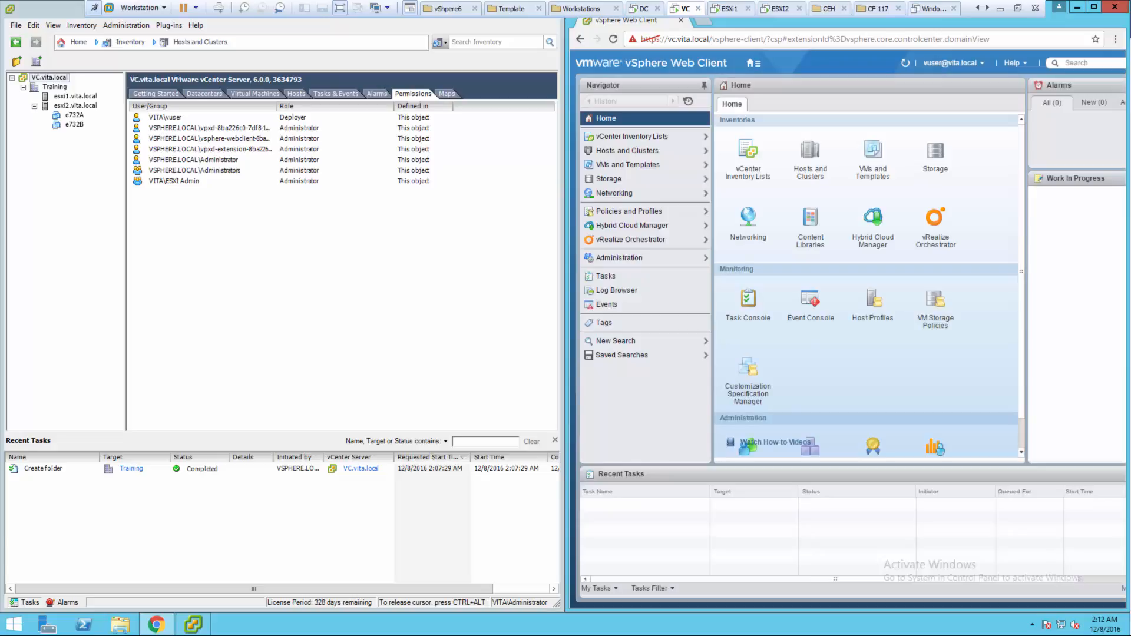
- In Hosts and Clusters, select esxi1.vita.local and expand esxi2.vita.local to list its VMs
click(811, 156)
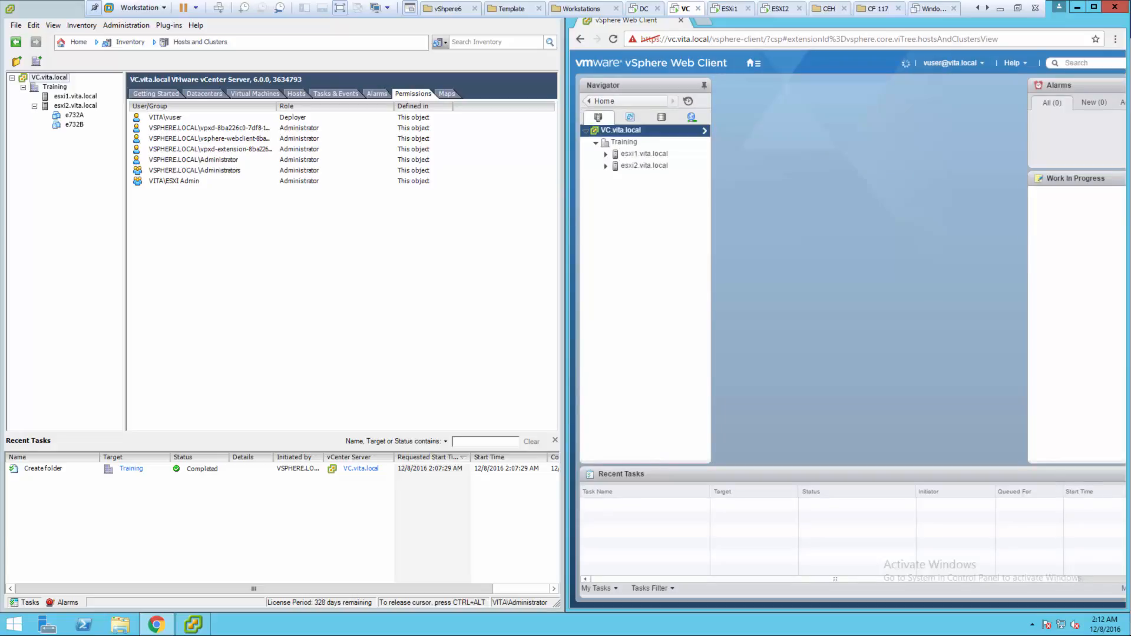
click(645, 154)
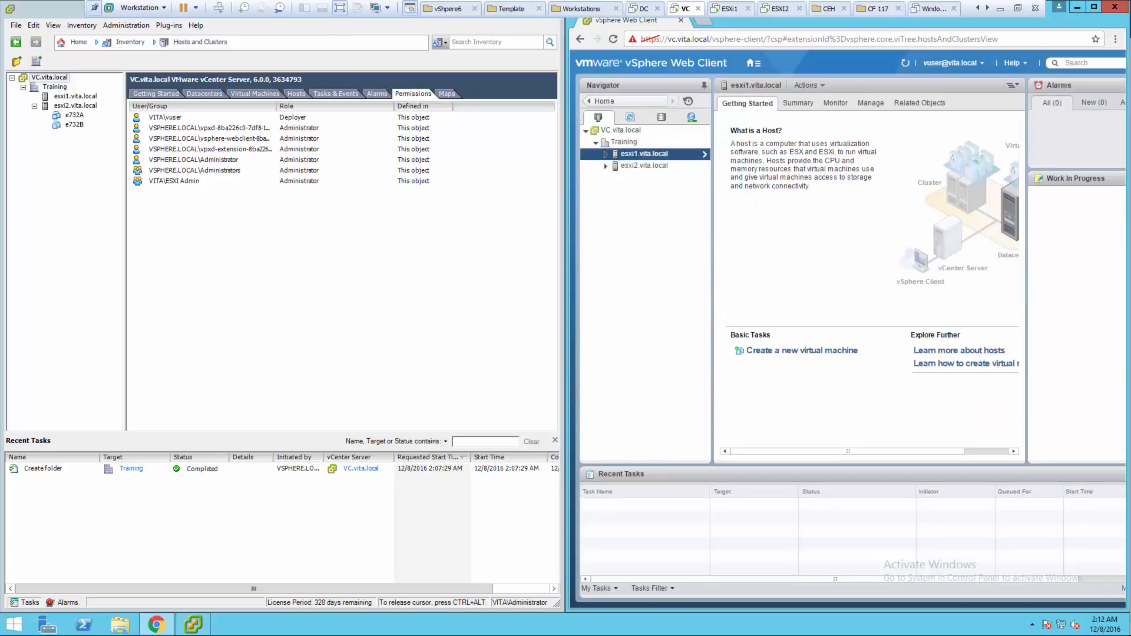
click(605, 166)
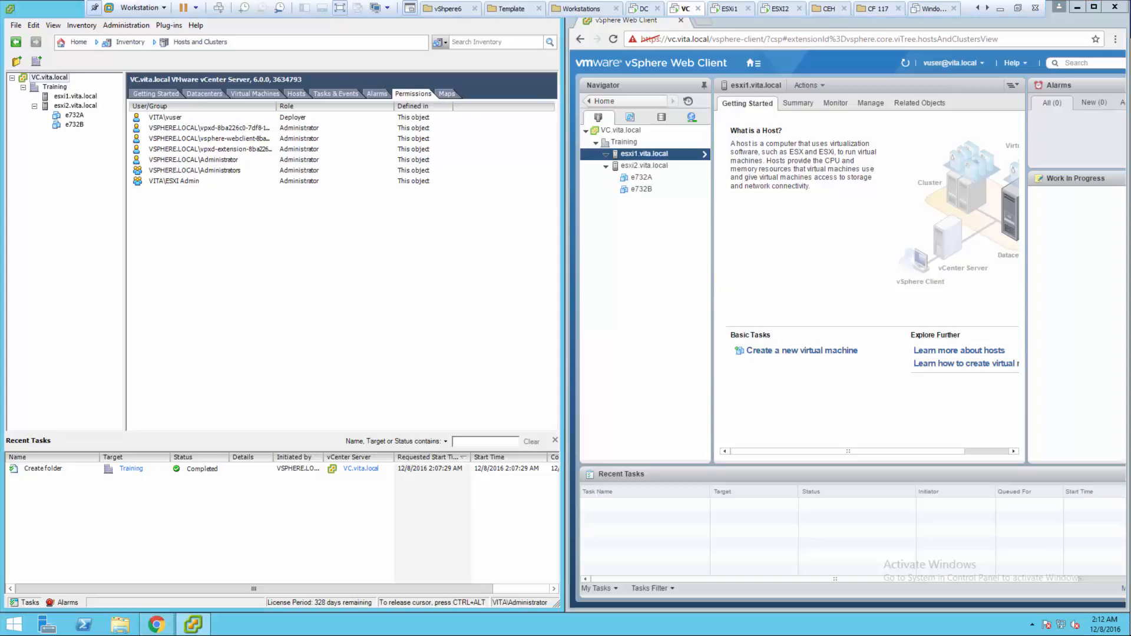
- Maximize the vSphere Client and launch Deploy Virtual Machine from template e732c in VMs and Templates
key(super+Down)
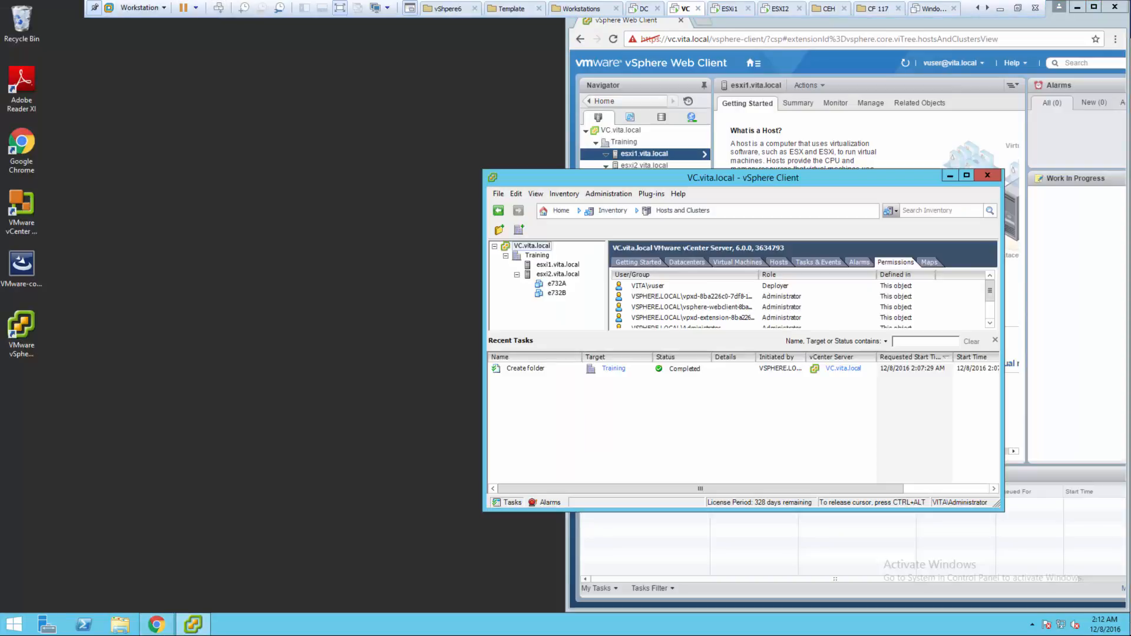
key(super+Up)
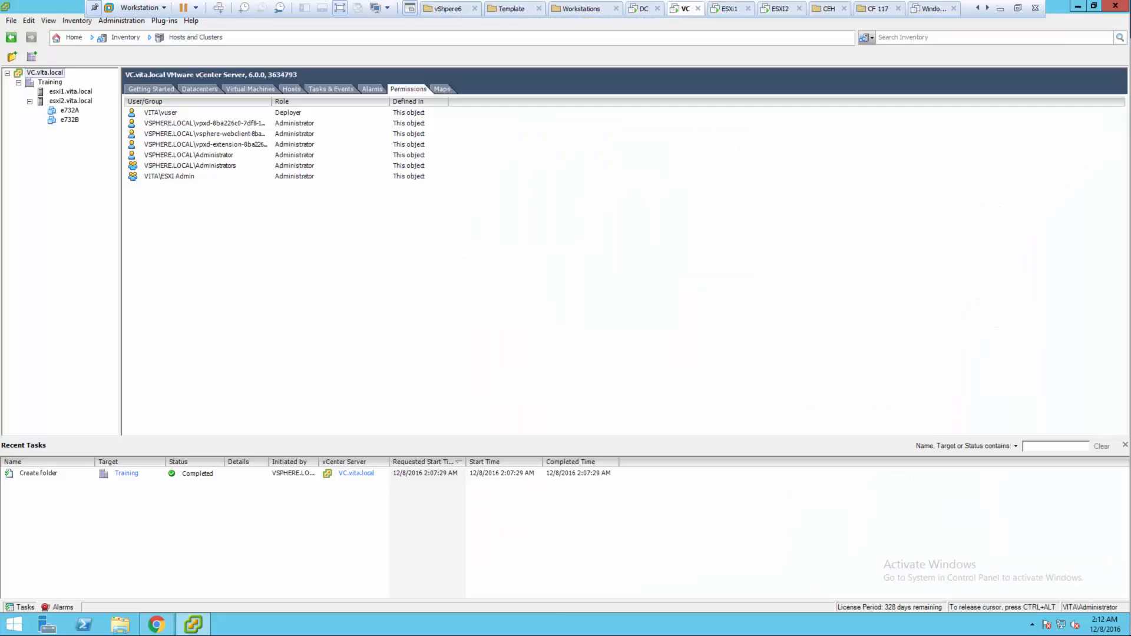
click(73, 38)
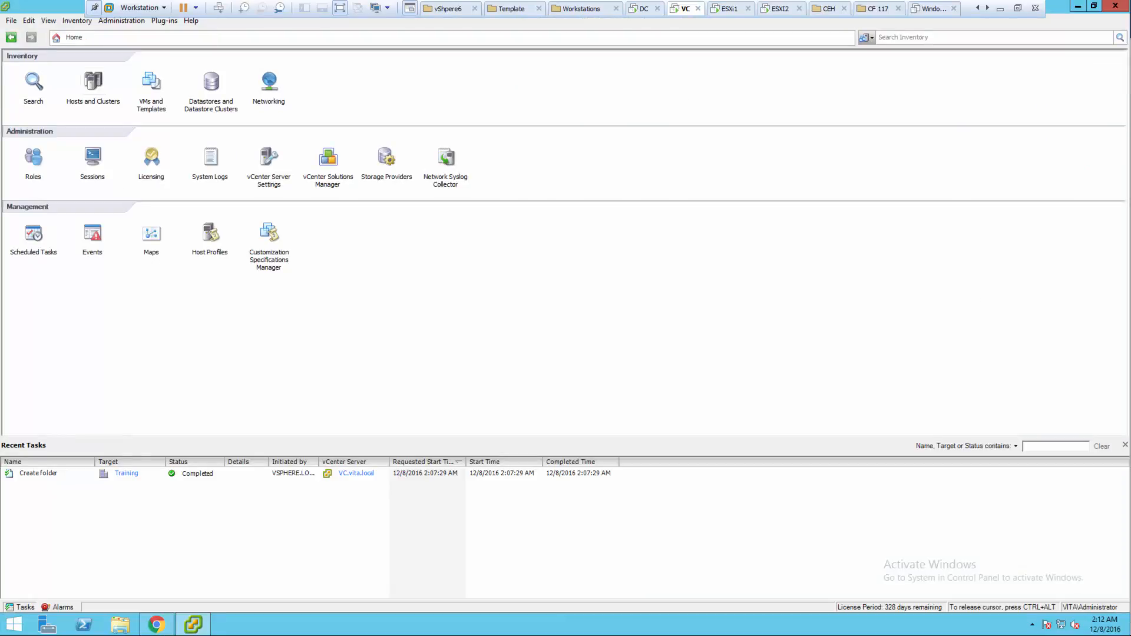
click(152, 81)
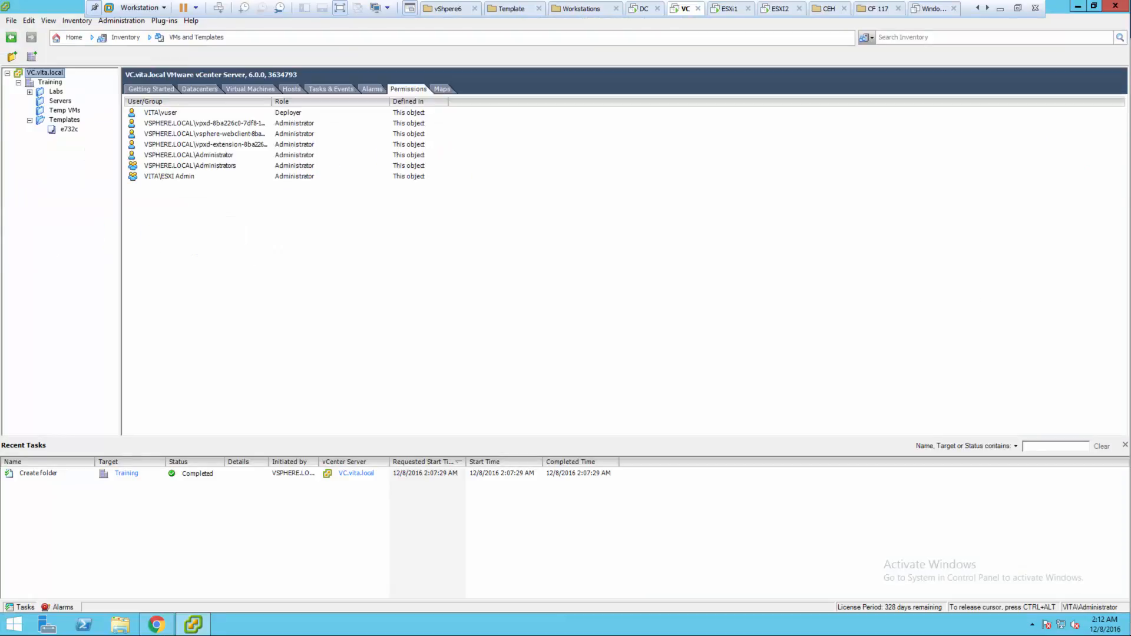
right_click(67, 129)
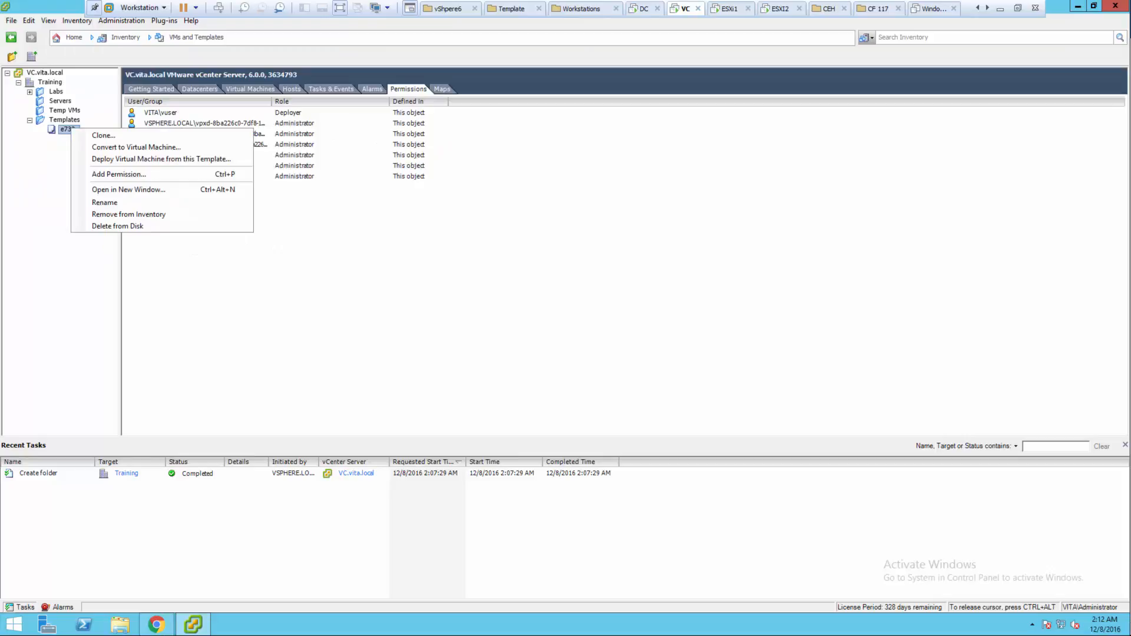
key(Down)
key(Down)
key(Down)
key(Return)
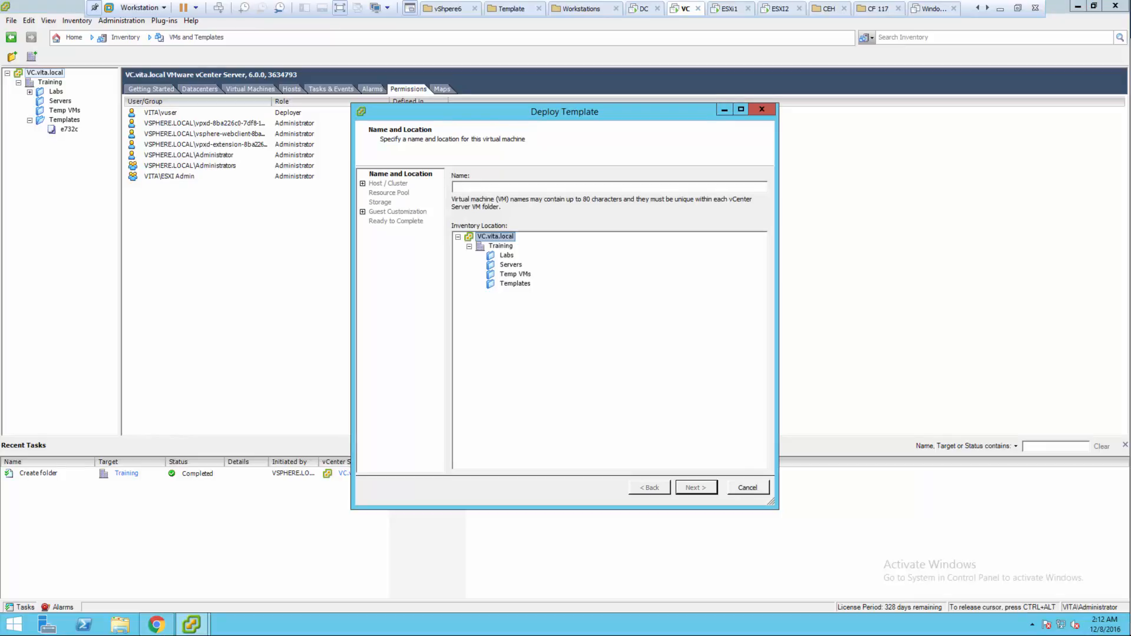
- Name the new VM e732D in the Temp VMs folder and assign it to host esxi1.vita.local
click(453, 187)
text(e732D)
click(506, 255)
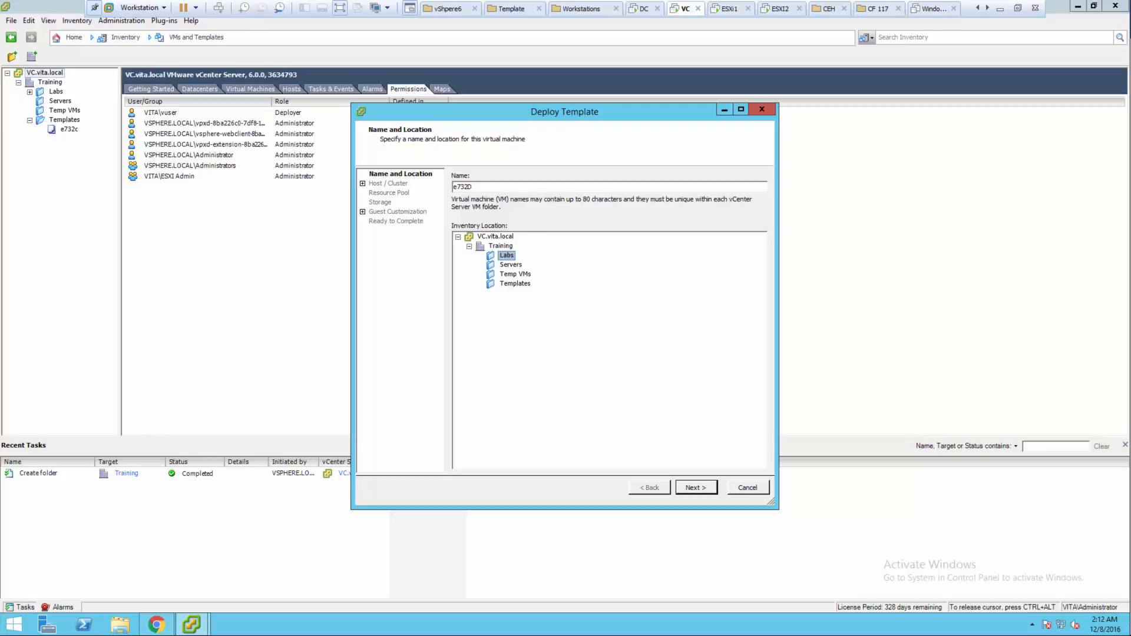
click(515, 274)
click(696, 488)
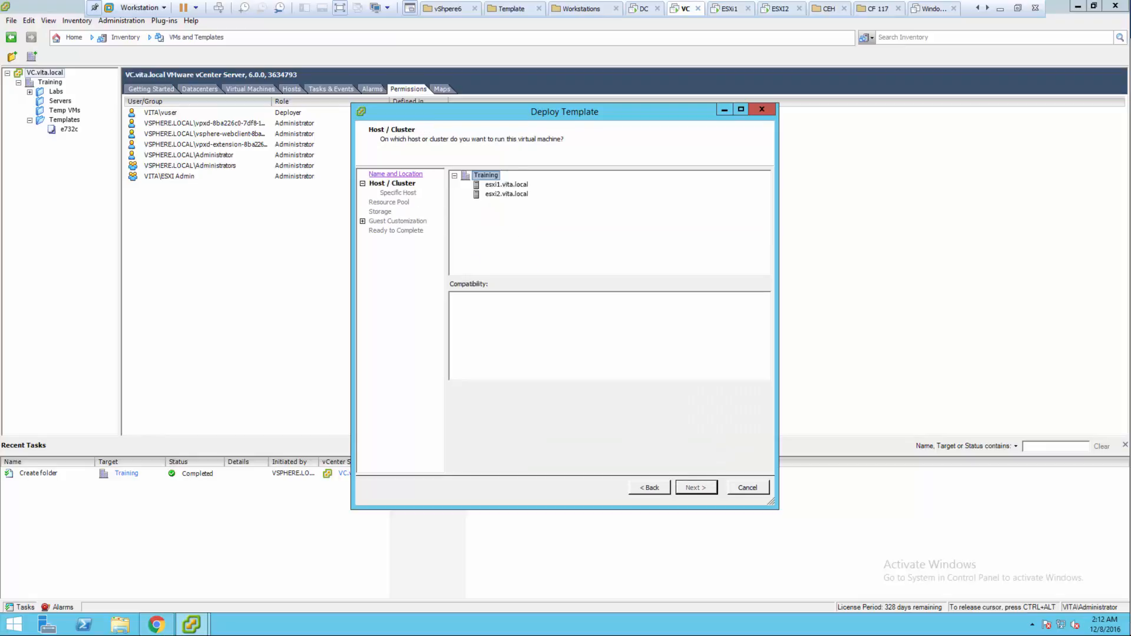
click(507, 185)
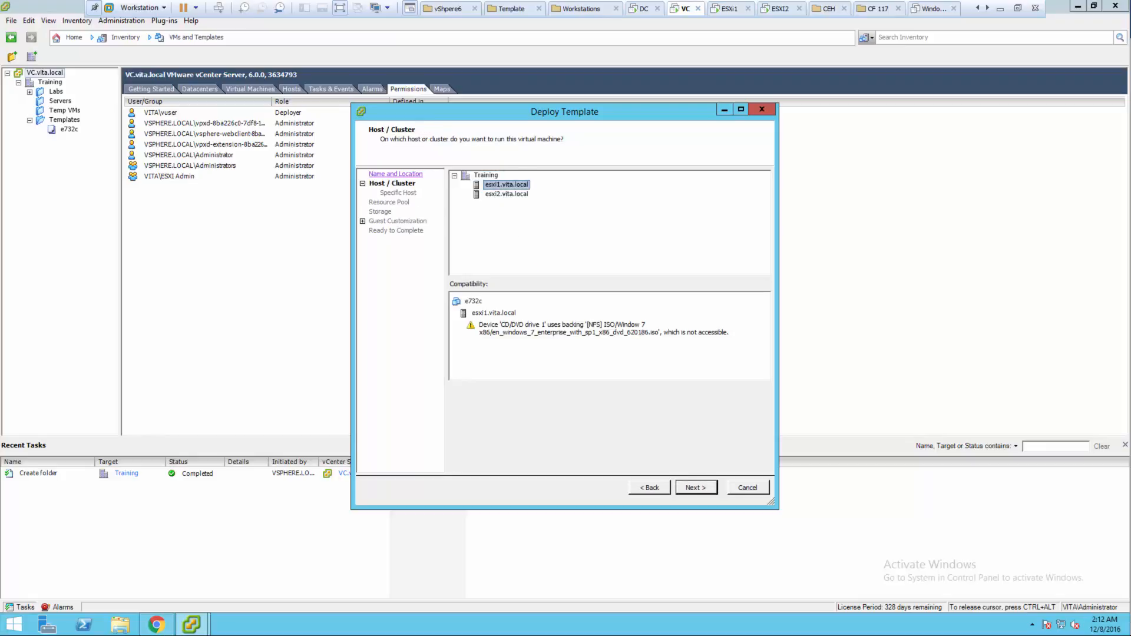
click(696, 488)
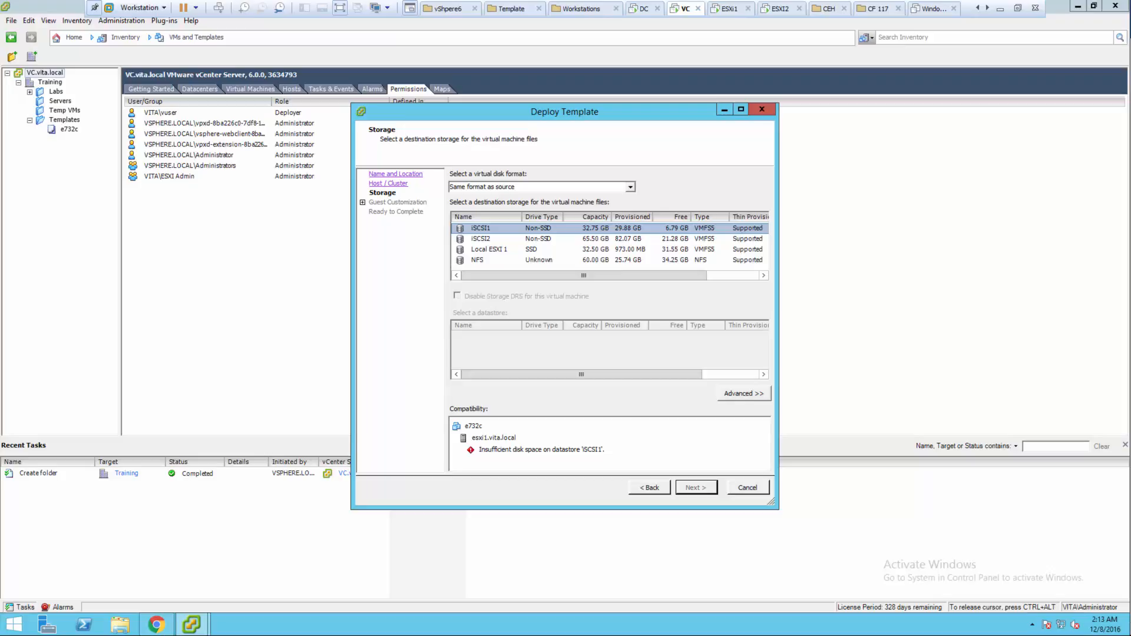
- Try the iSCSI2, Local ESXI 1 and NFS datastores, switching between advanced and basic views
click(481, 238)
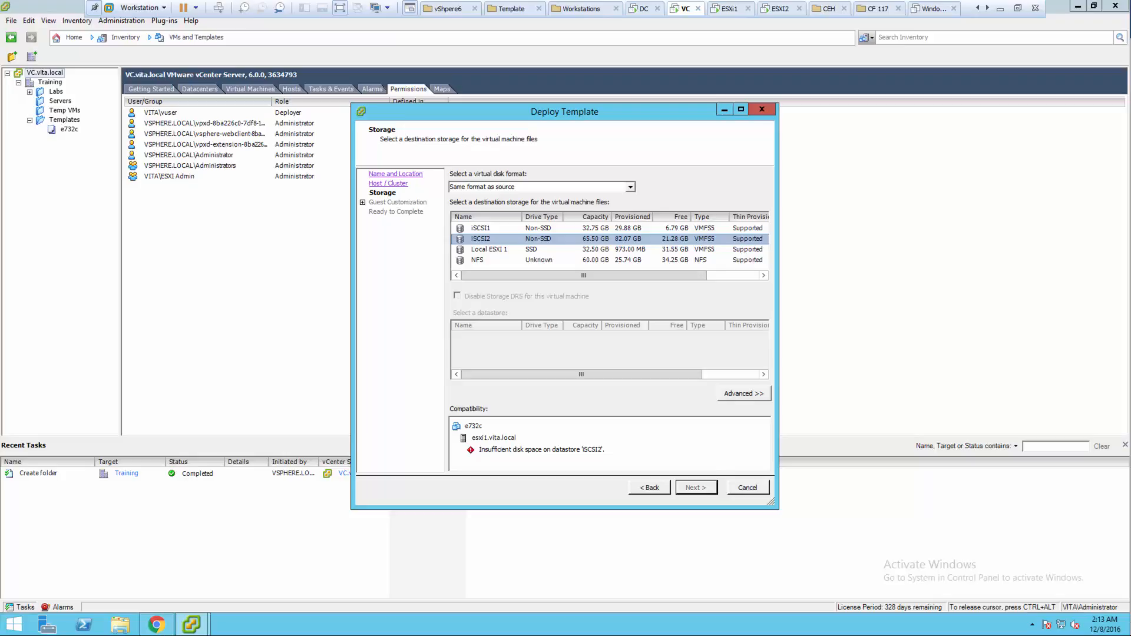
click(489, 249)
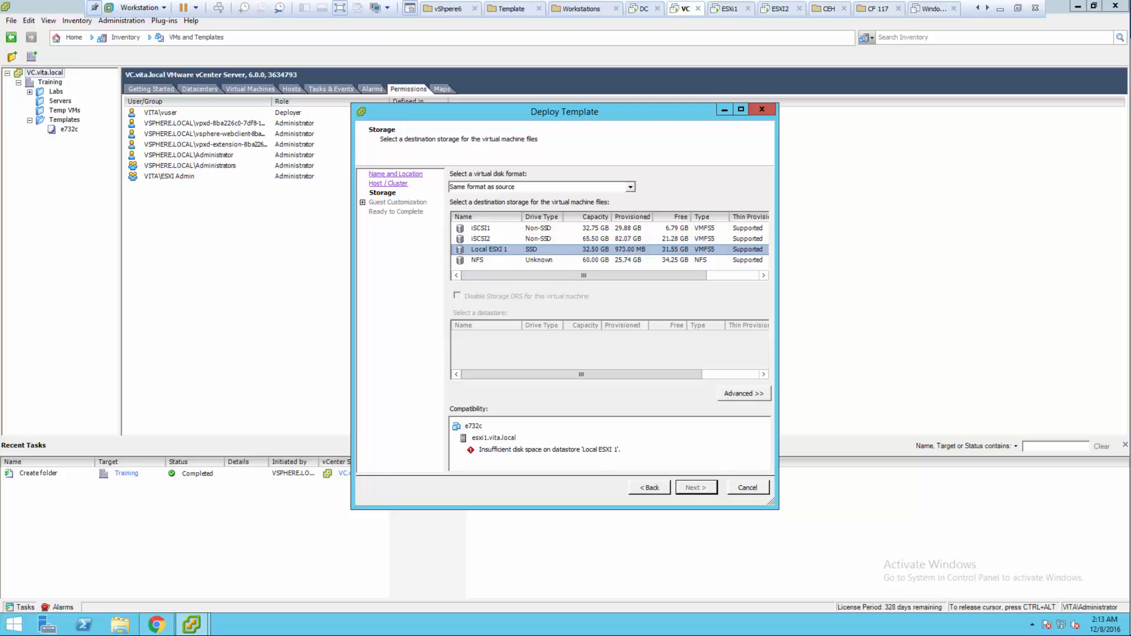
click(487, 259)
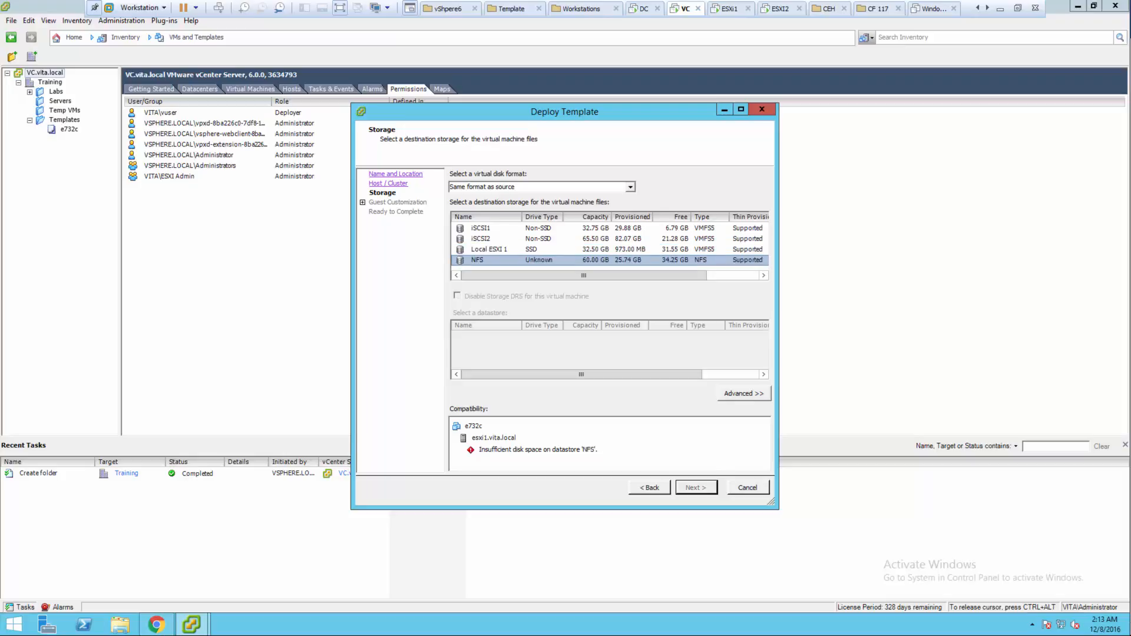
click(744, 393)
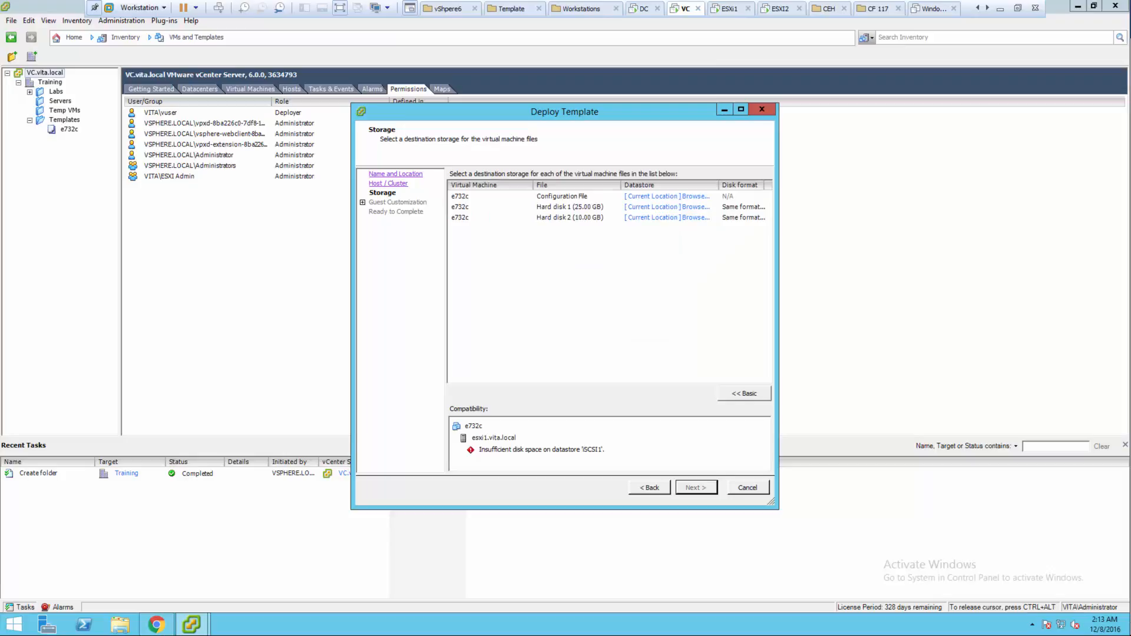
click(650, 488)
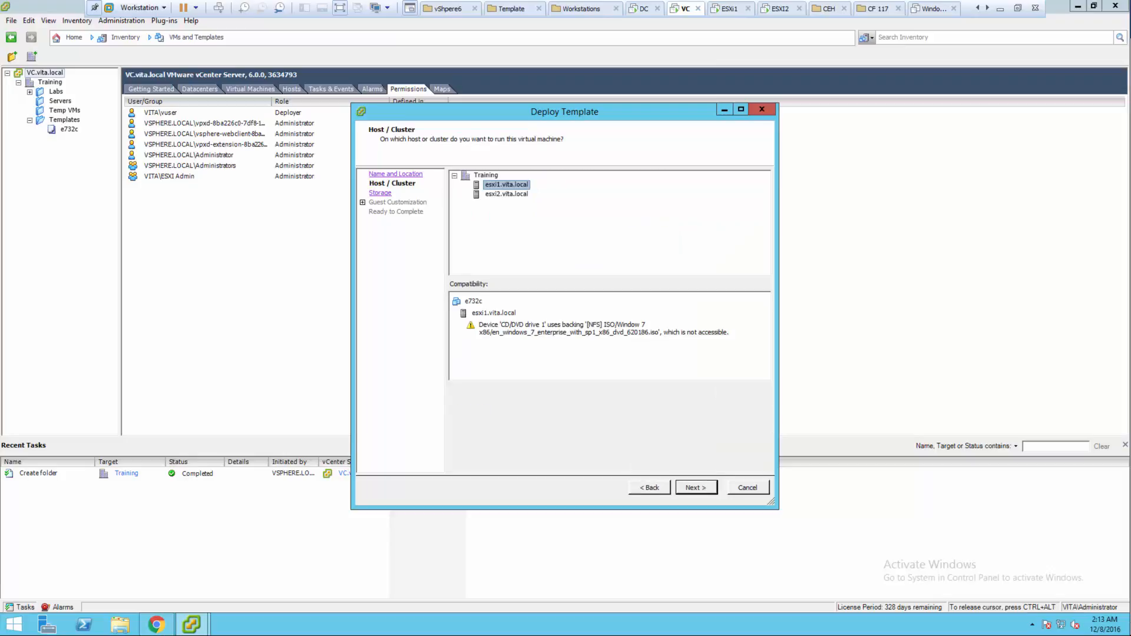
click(696, 487)
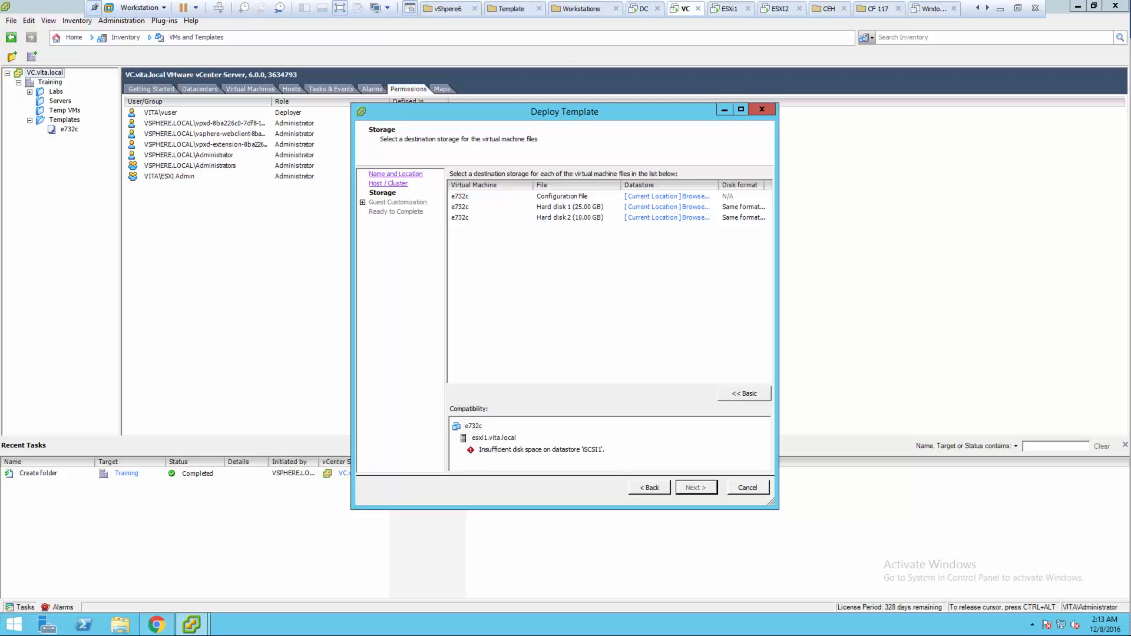
click(744, 393)
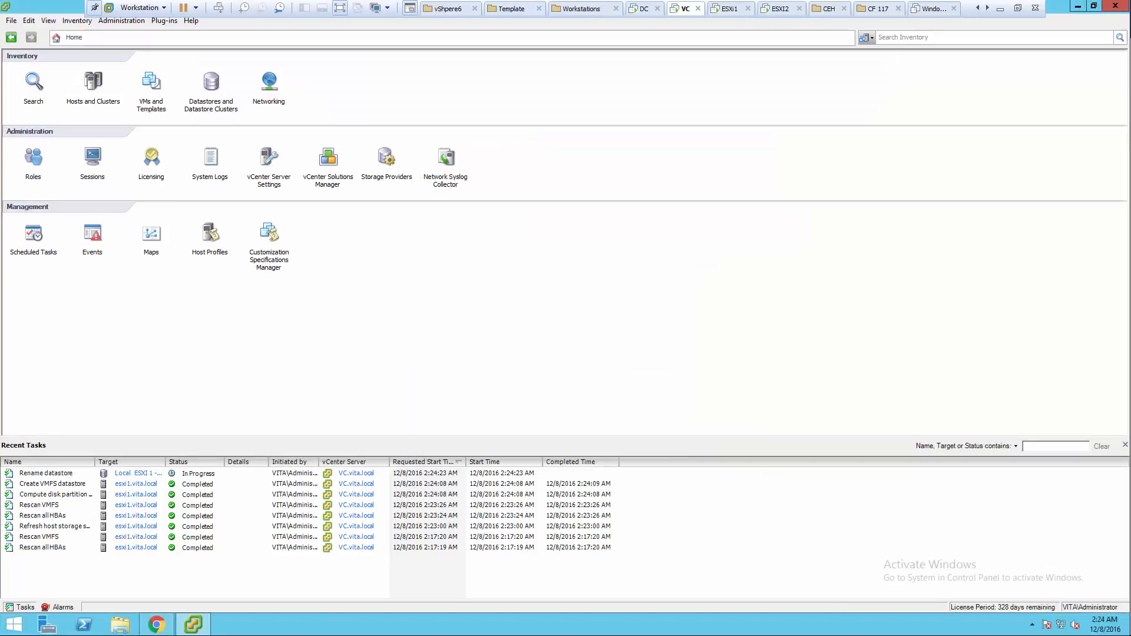
- Check the Datastores inventory, then reopen the Deploy Virtual Machine wizard for template e732c
click(211, 82)
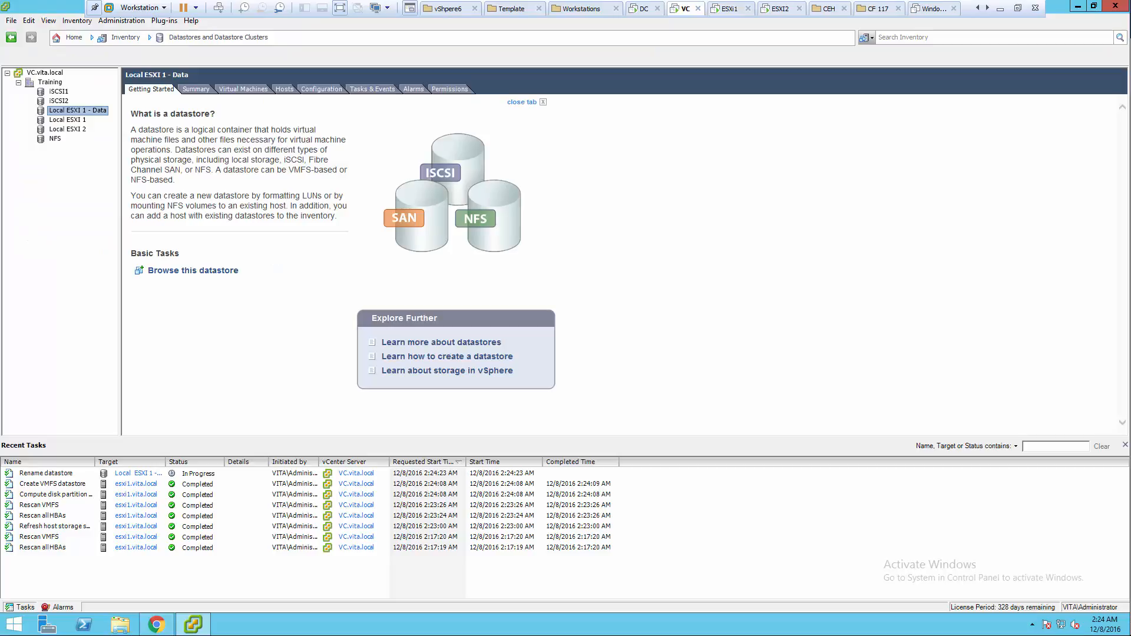
click(74, 37)
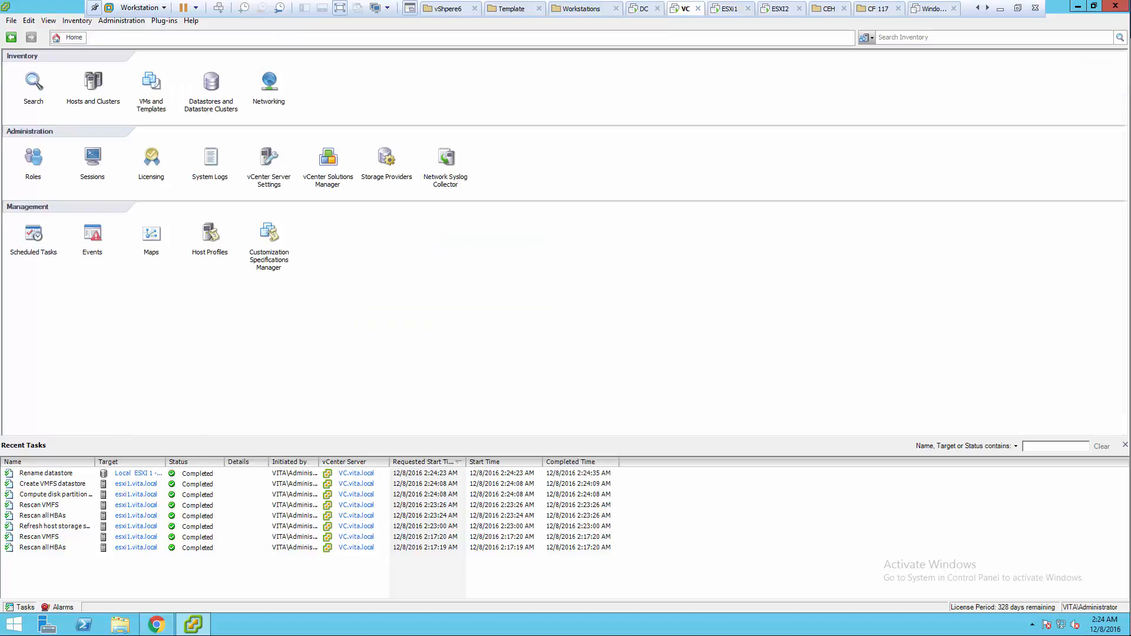
click(151, 82)
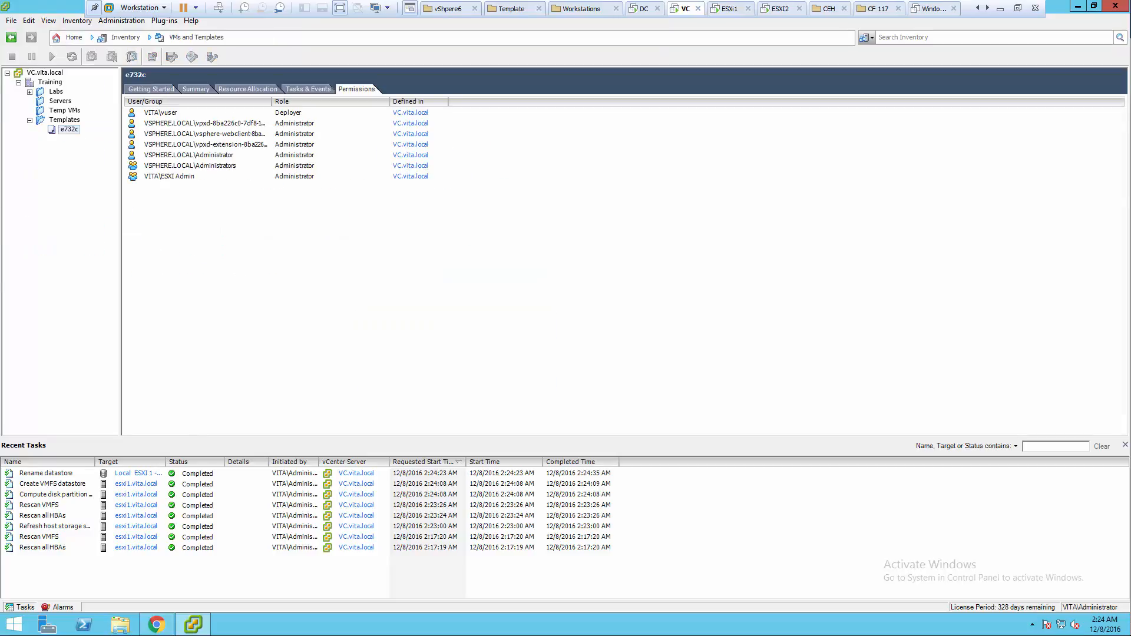
right_click(69, 130)
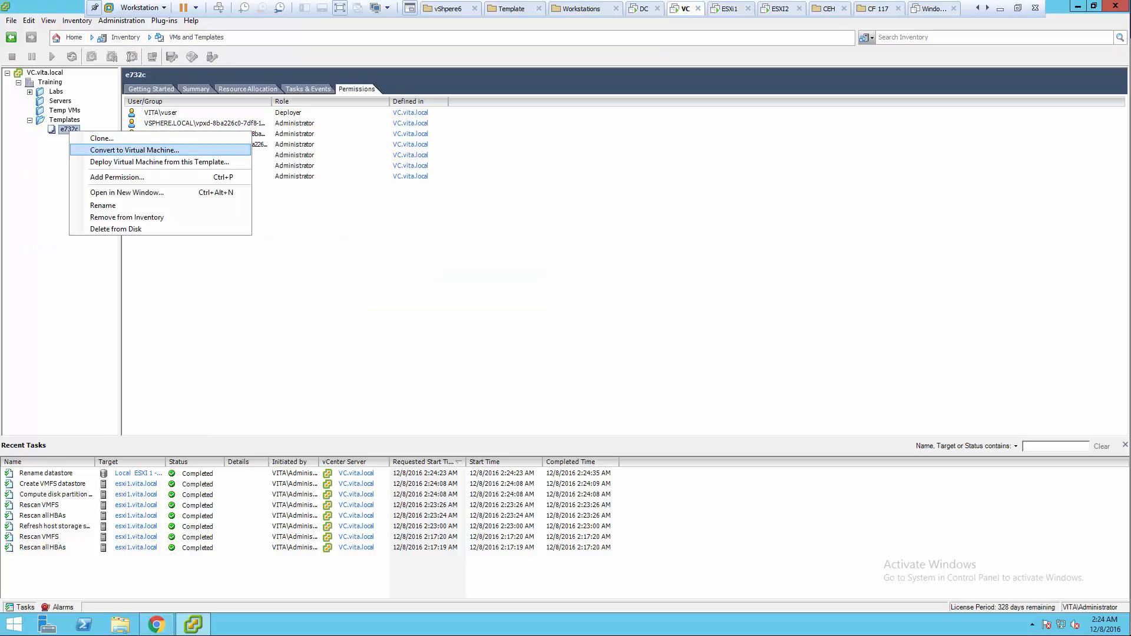
click(159, 163)
click(495, 236)
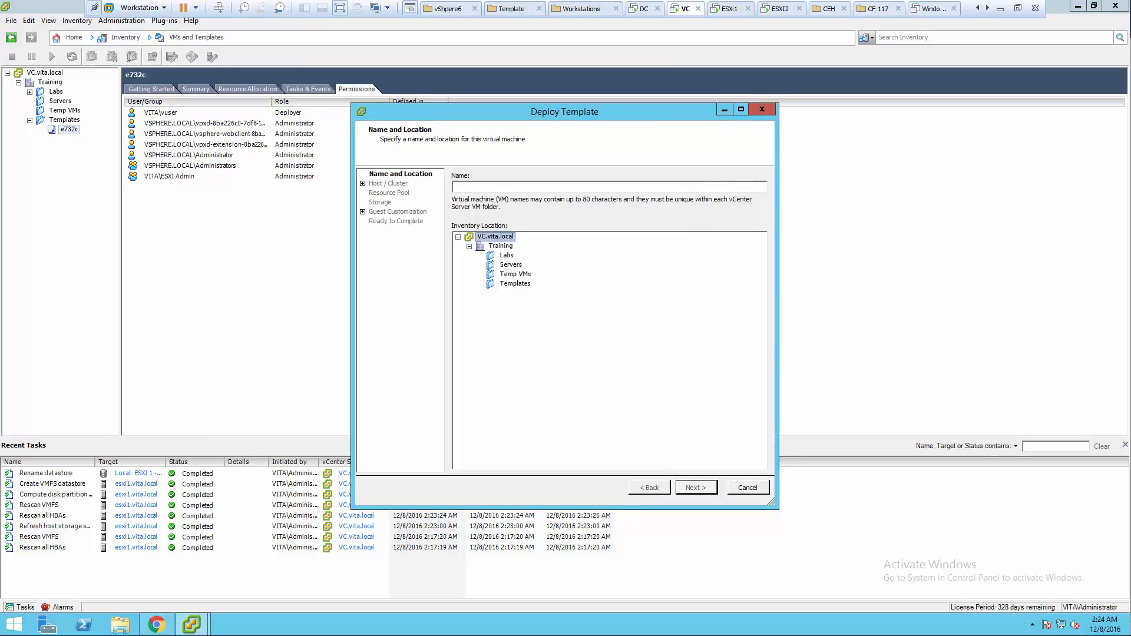
- Place VM e732D in Temp VMs on esxi1.vita.local with storage on Local ESXI 1 - Data
click(515, 274)
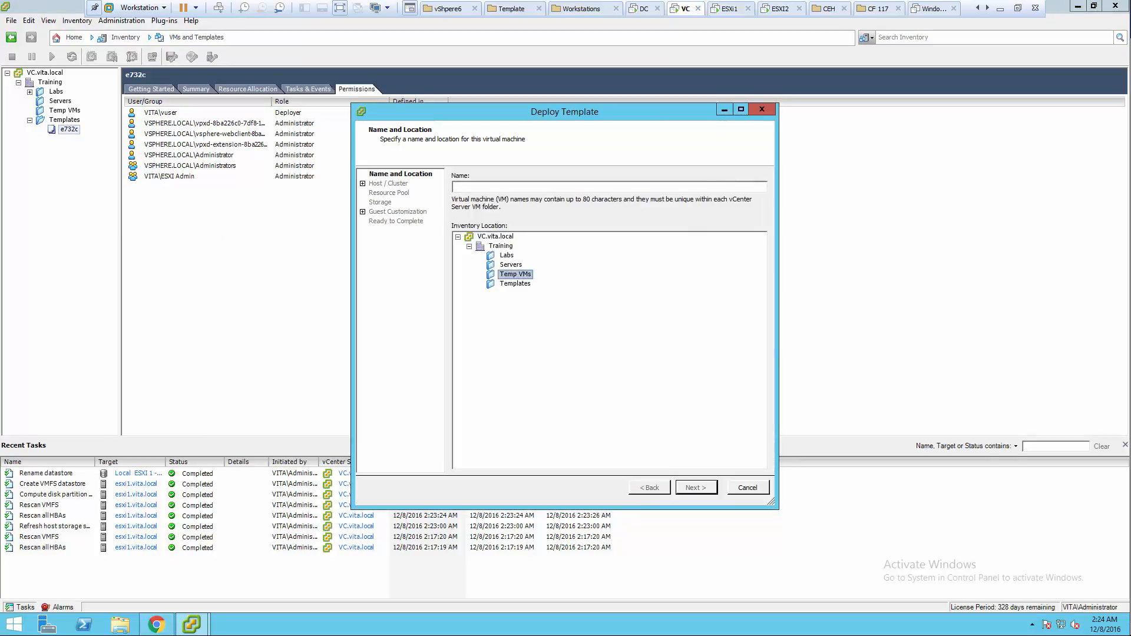
click(453, 186)
text(e732D)
key(Return)
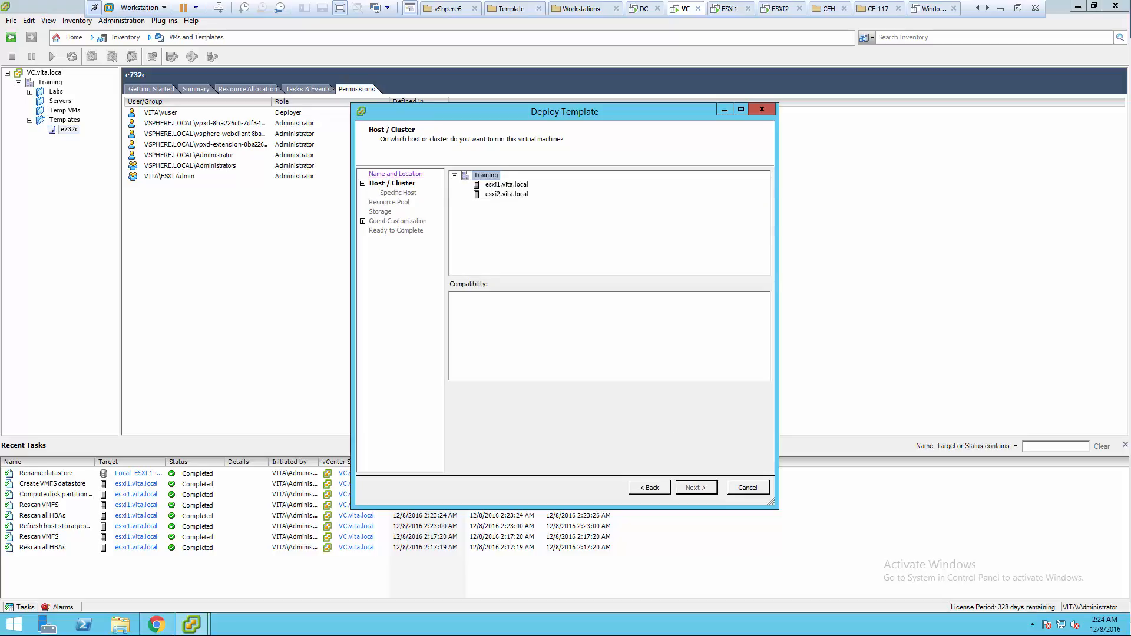
click(507, 185)
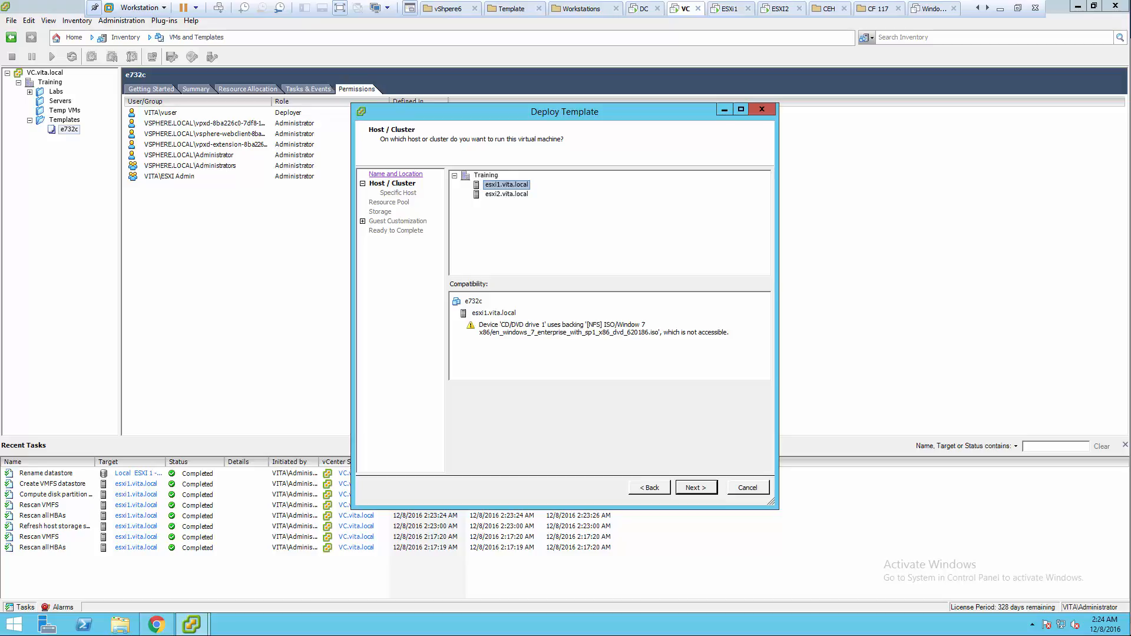
click(696, 487)
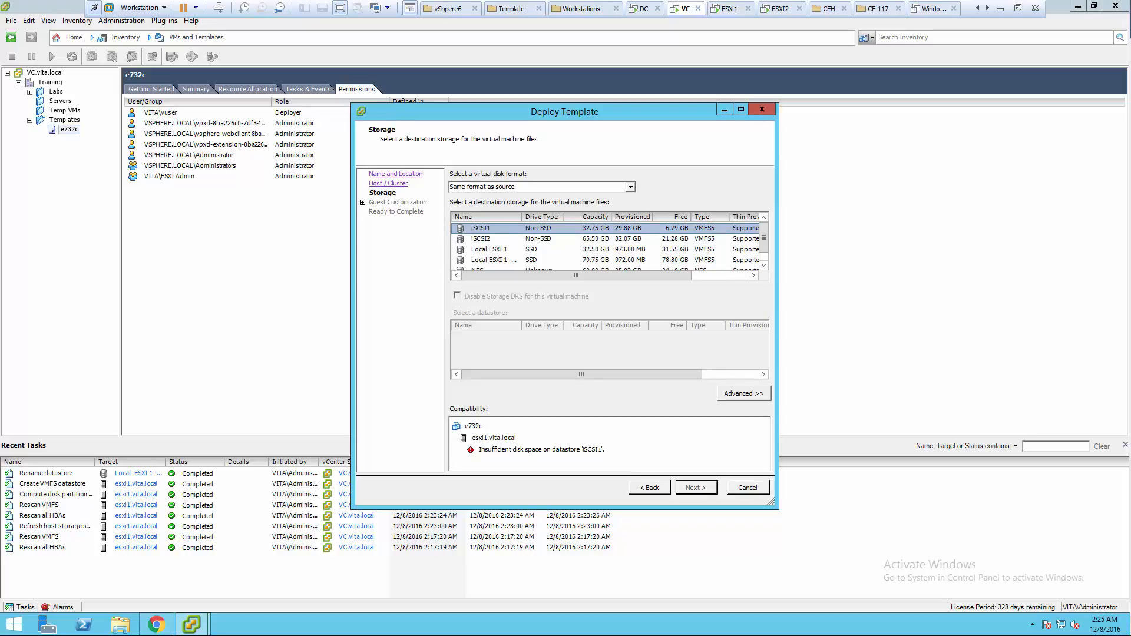
click(489, 260)
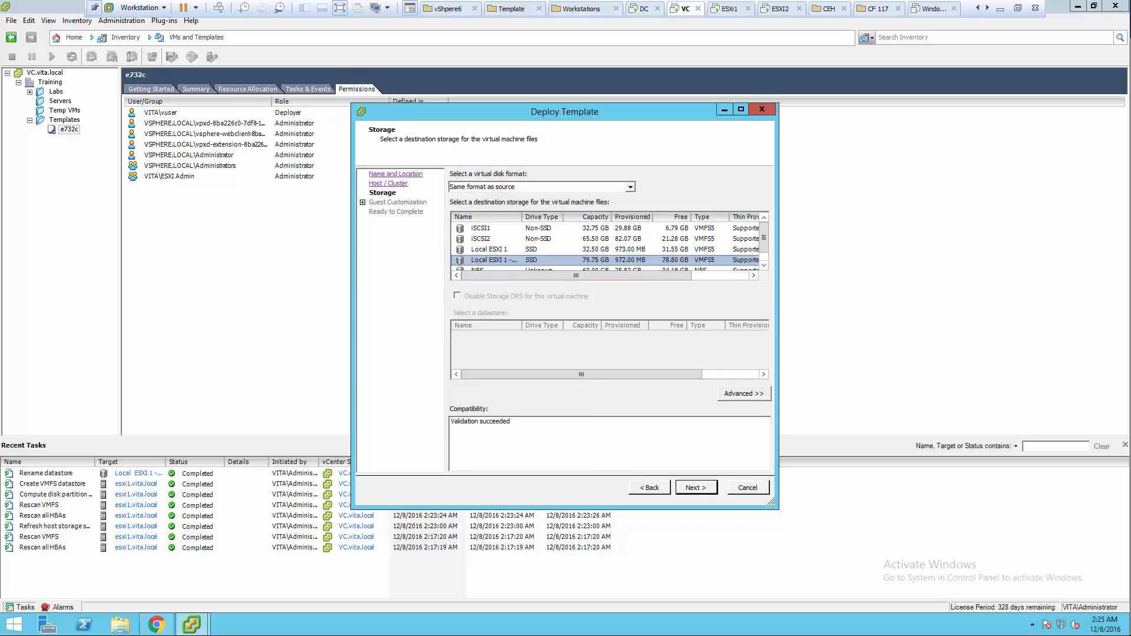
click(696, 487)
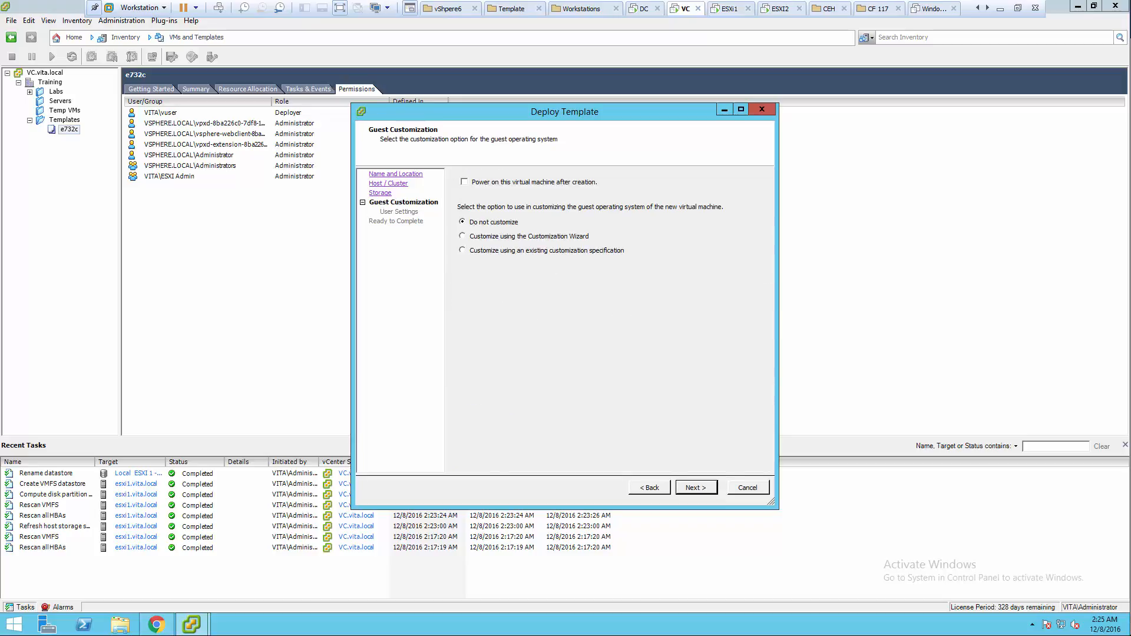
- Apply the existing Win7e-Answer customization specification and finish the wizard to start cloning
click(462, 251)
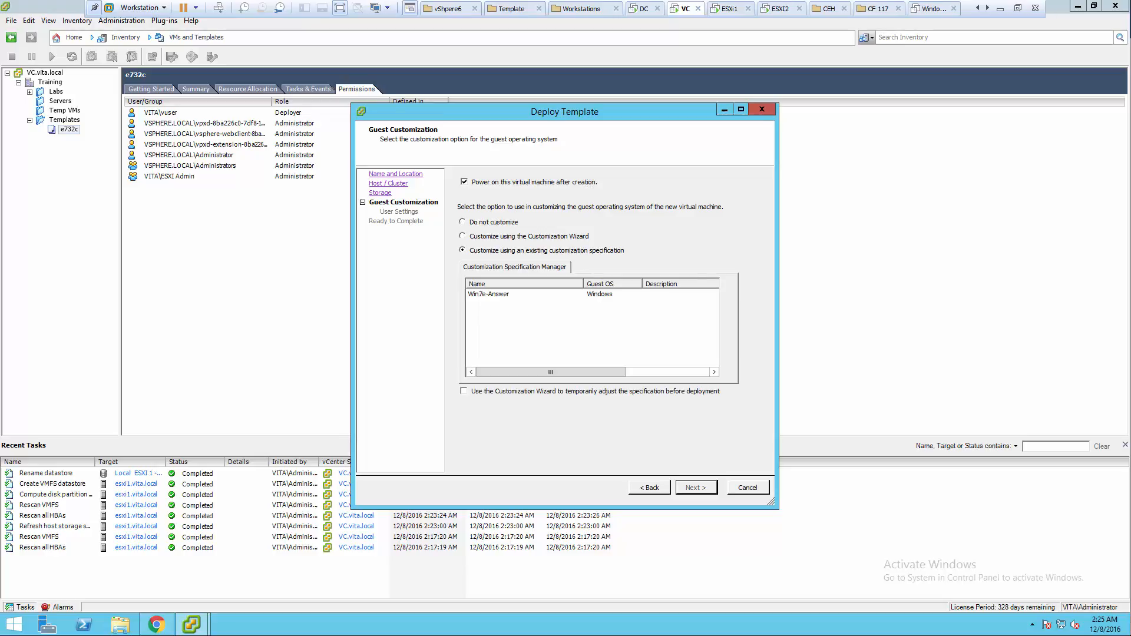
click(488, 294)
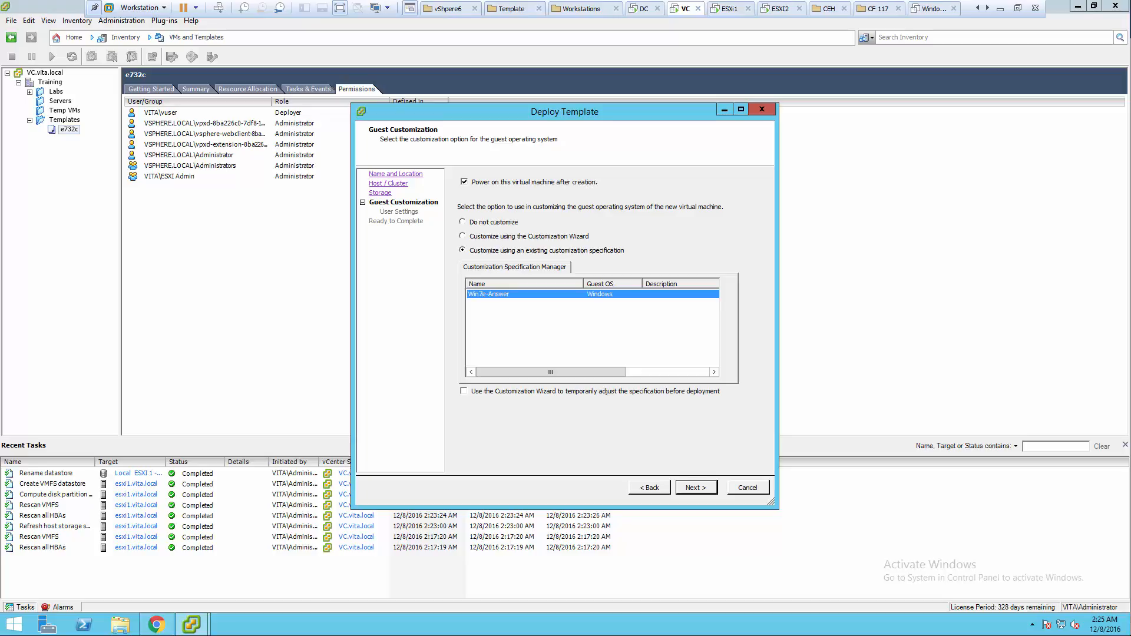
key(Return)
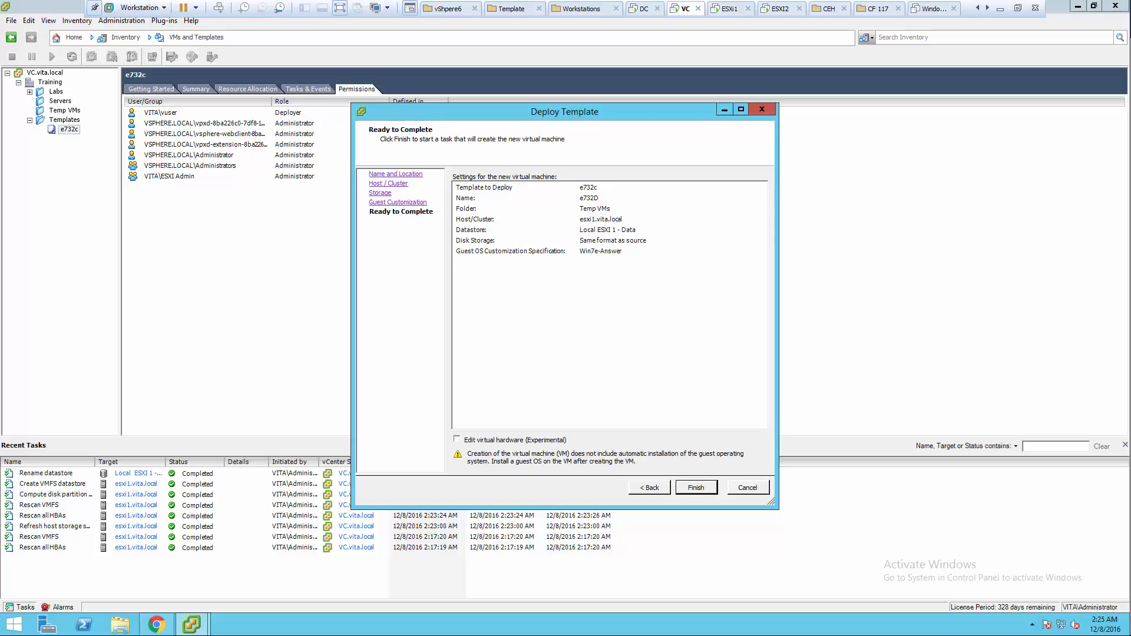
key(Return)
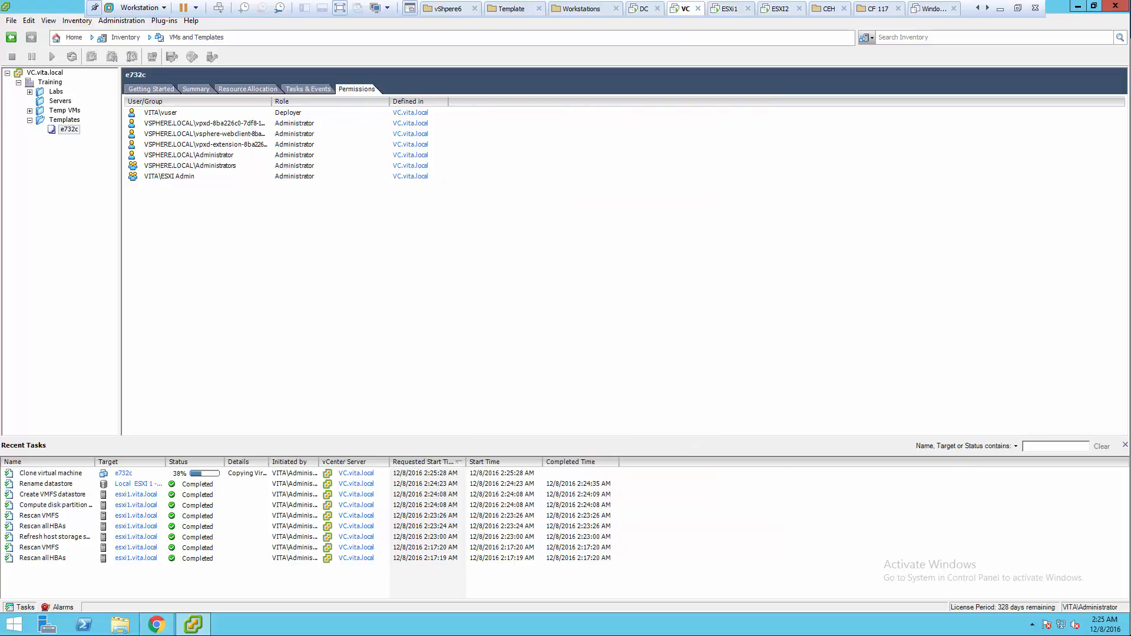
- Check the clone task, then select the new e732D VM under esxi1.vita.local in Hosts and Clusters
click(51, 474)
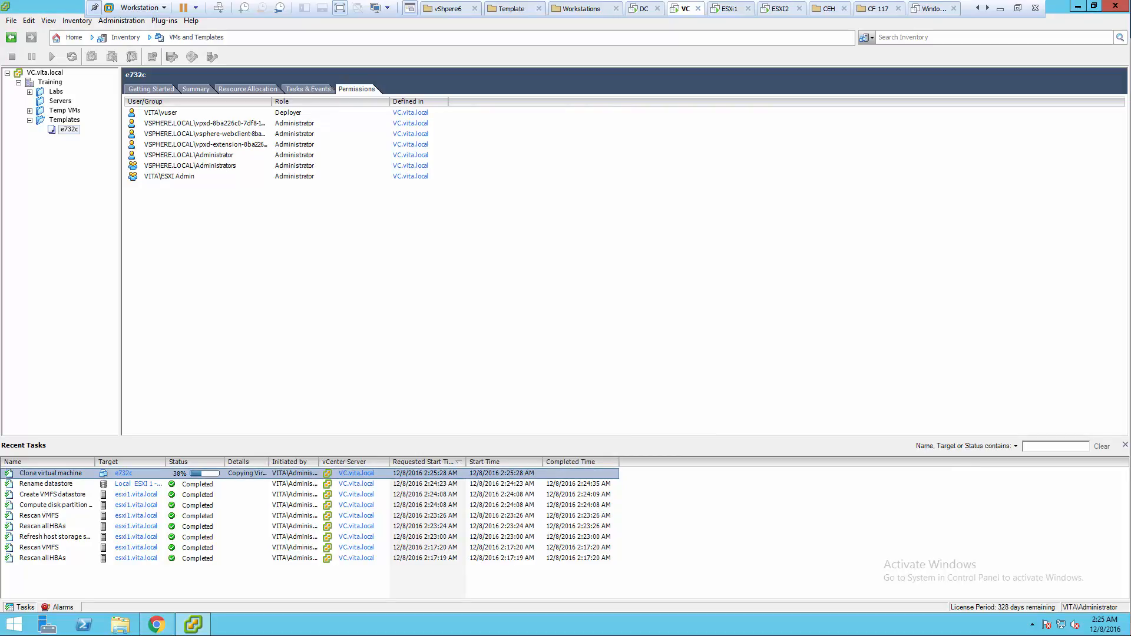
click(73, 37)
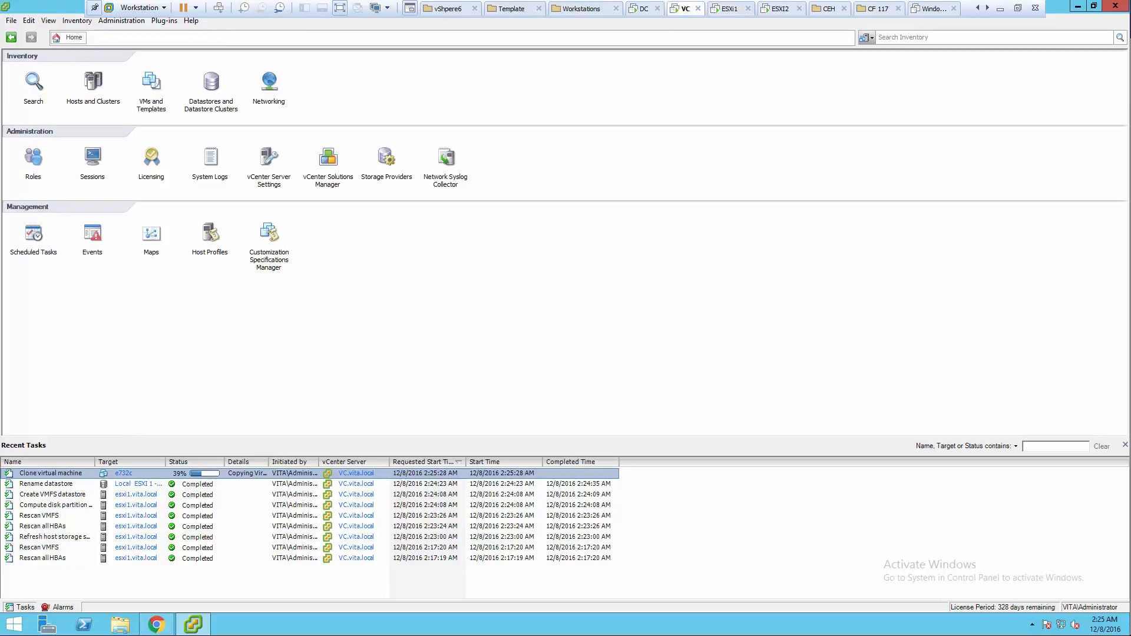
click(93, 82)
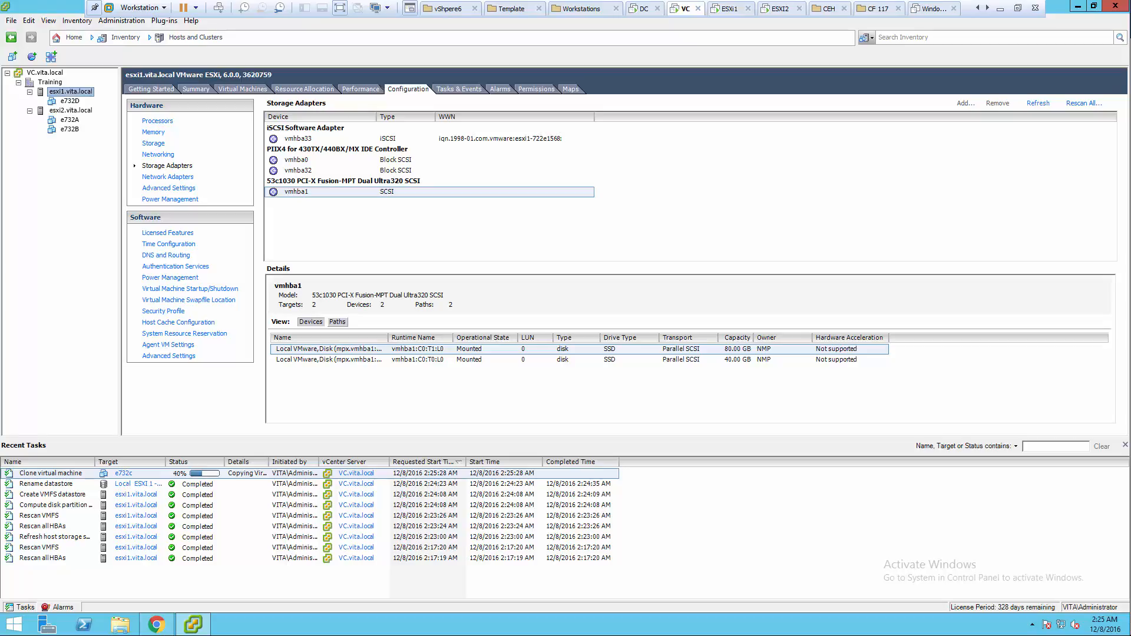
click(70, 101)
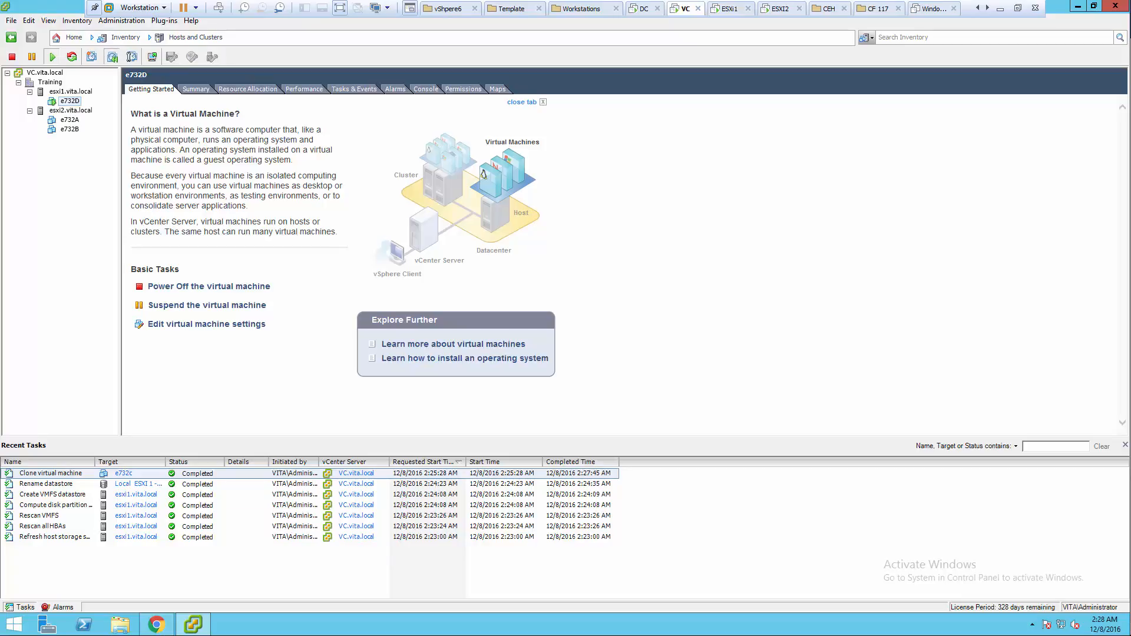
- Launch the e732D console, move it higher, dismiss AutoPlay and open the Windows 7 Start menu
click(152, 56)
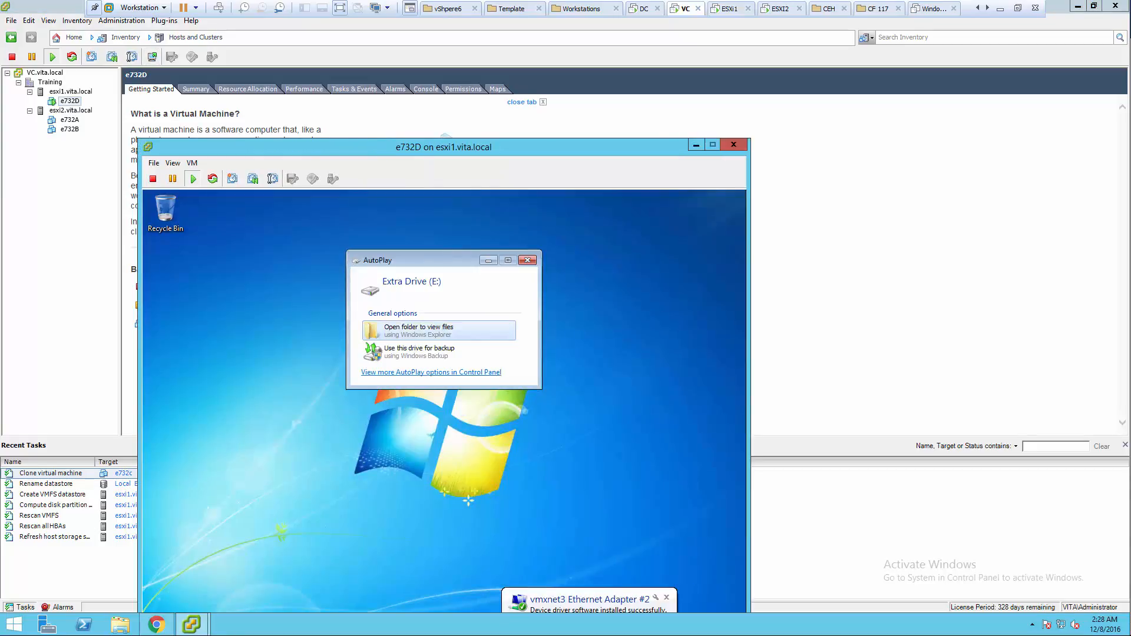
drag(603, 145, 606, 74)
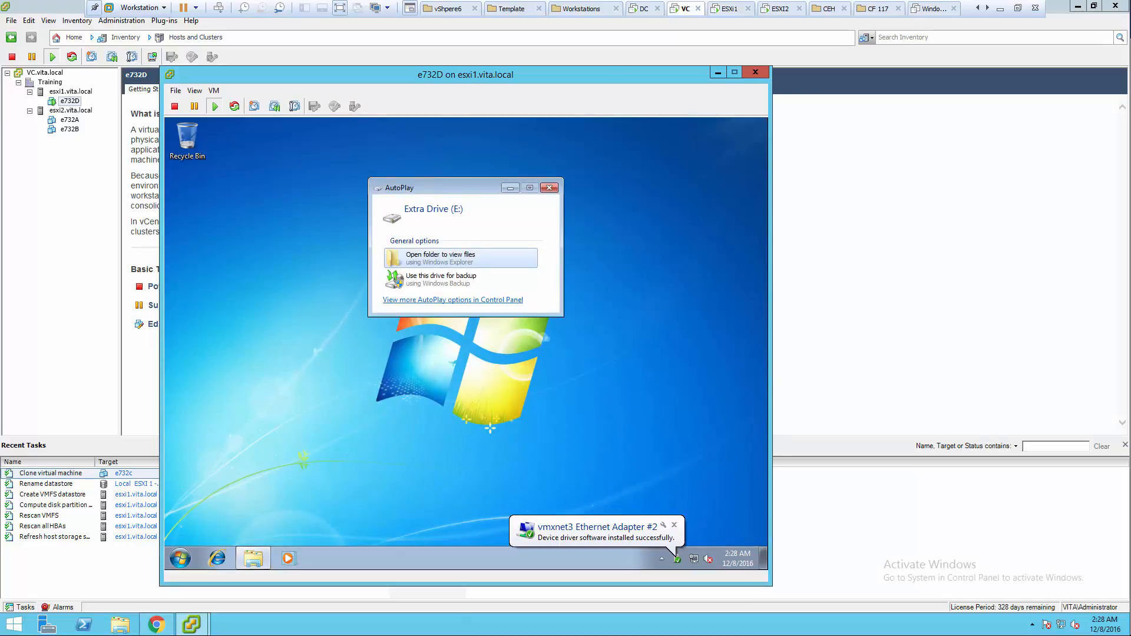
click(550, 187)
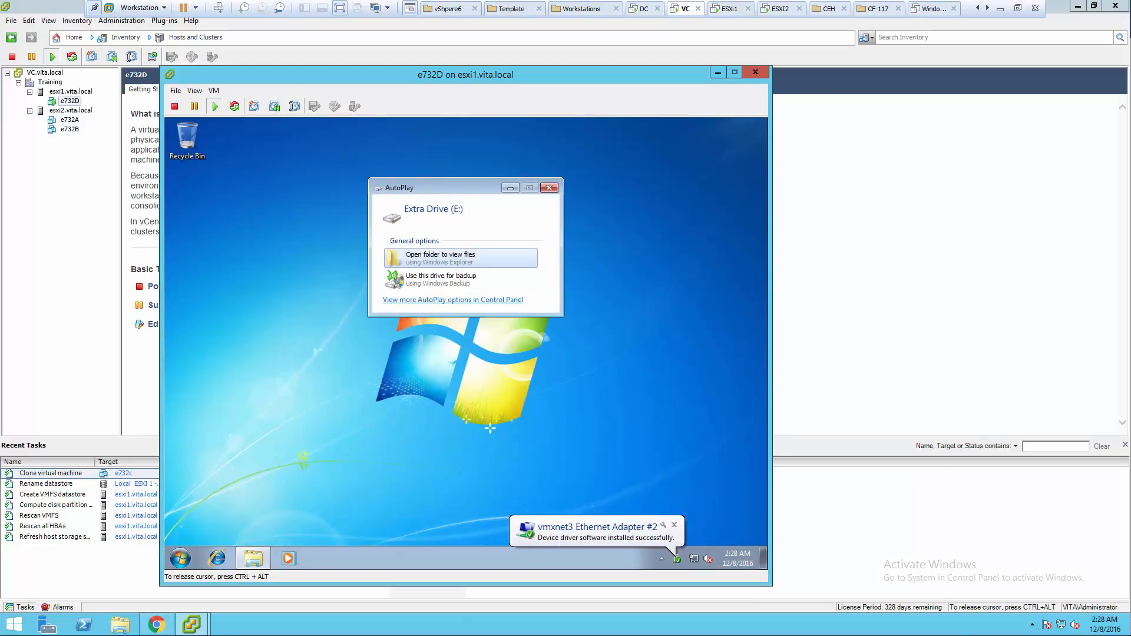
click(549, 187)
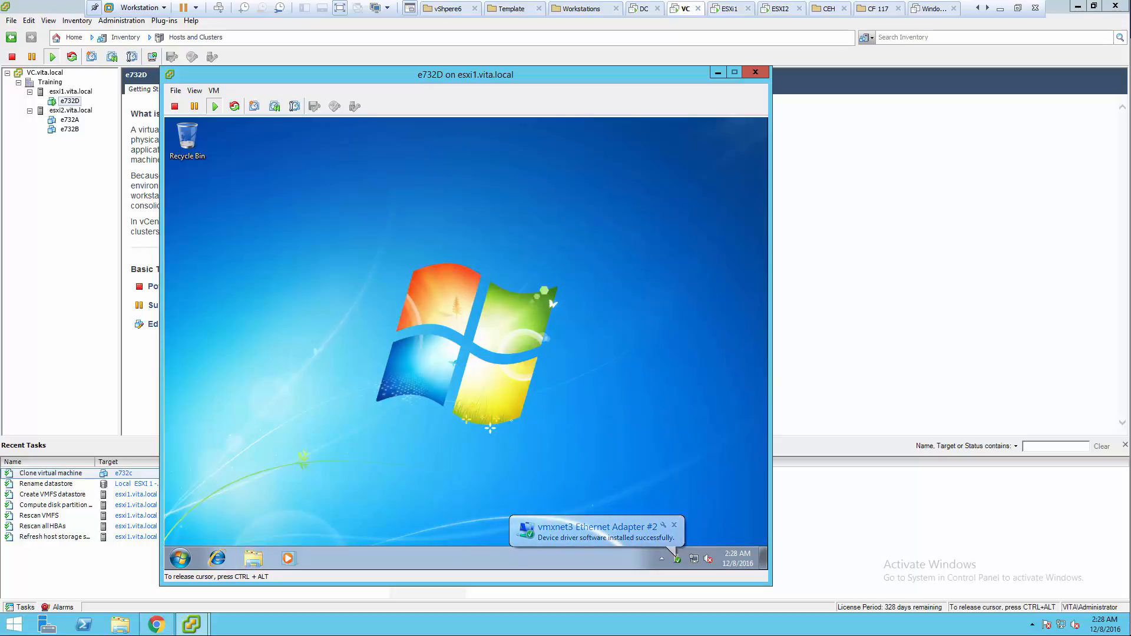
click(180, 559)
click(347, 525)
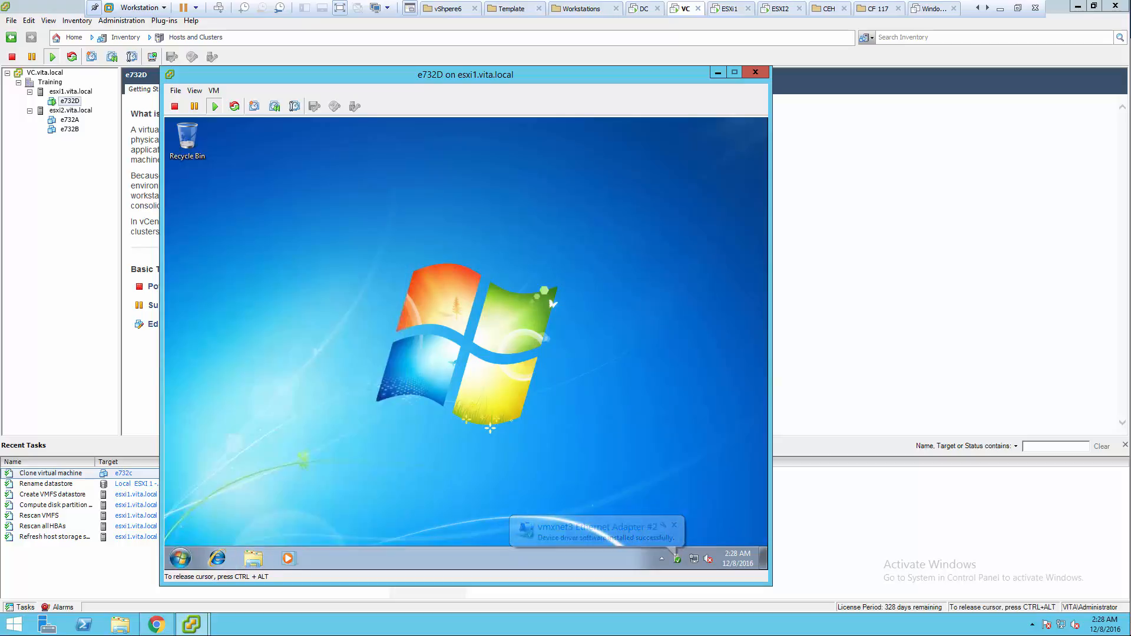